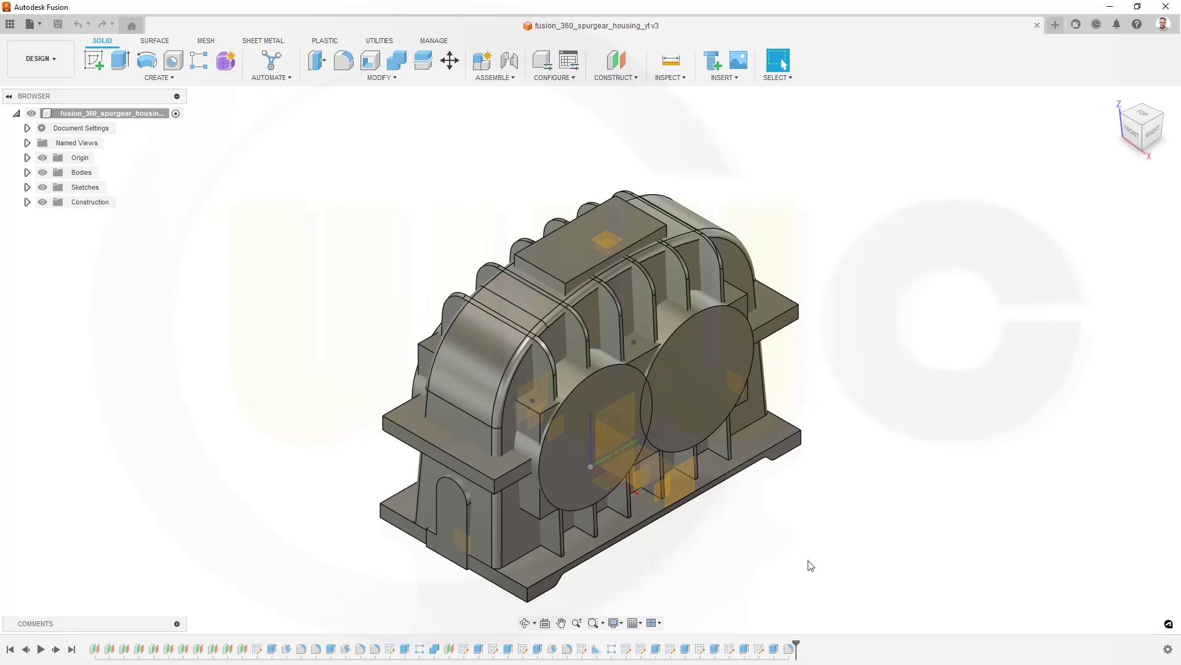
Hide Body17, Body18 and Body19 to start clearing the housing view
{"action": "middle_click_drag", "start_coordinate": [811, 563], "coordinate": [830, 434], "text": "shift"}
{"action": "middle_click_drag", "start_coordinate": [897, 403], "coordinate": [868, 461], "text": "shift"}
{"action": "mouse_move", "coordinate": [357, 265]}
{"action": "middle_mouse_down", "text": "shift"}
{"action": "mouse_move", "coordinate": [379, 246]}
{"action": "mouse_move", "coordinate": [375, 255]}
{"action": "middle_mouse_up", "text": "shift"}
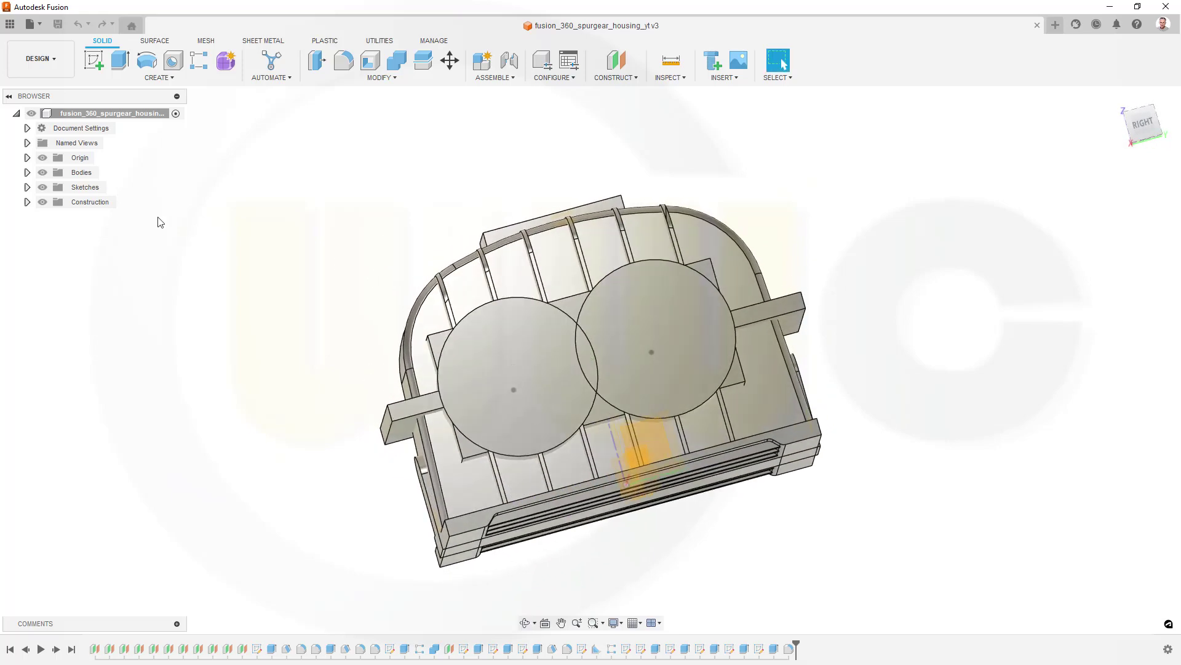
{"action": "left_click", "coordinate": [27, 172]}
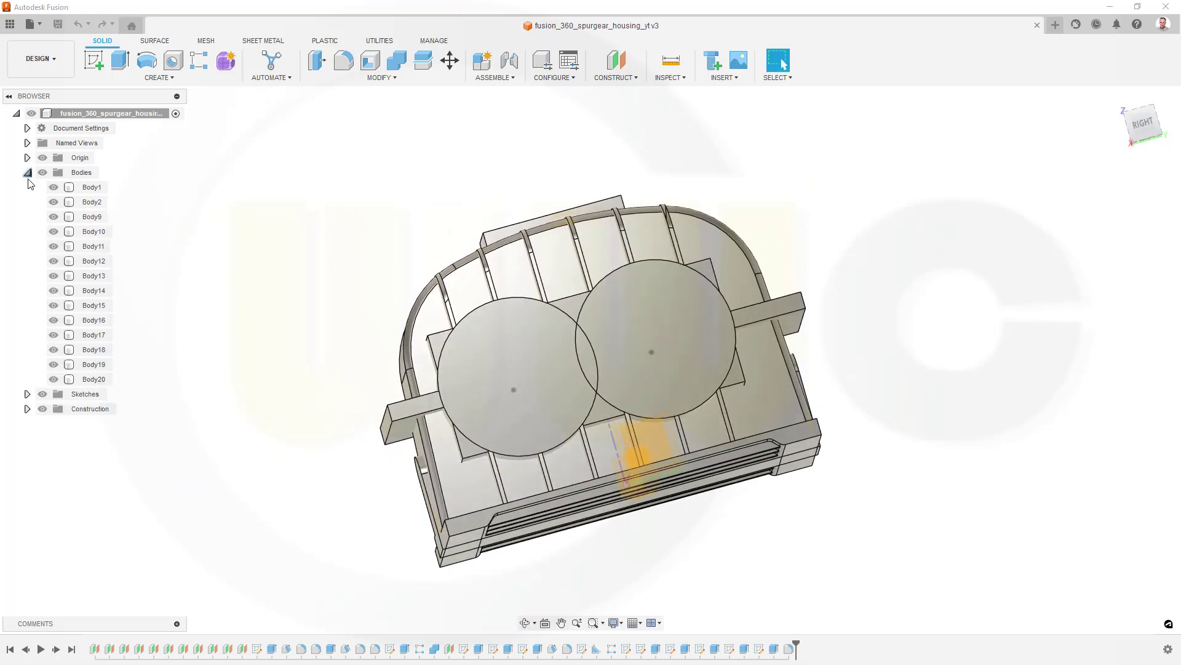
{"action": "left_click", "coordinate": [54, 365]}
{"action": "left_click", "coordinate": [53, 350]}
{"action": "left_click", "coordinate": [53, 335]}
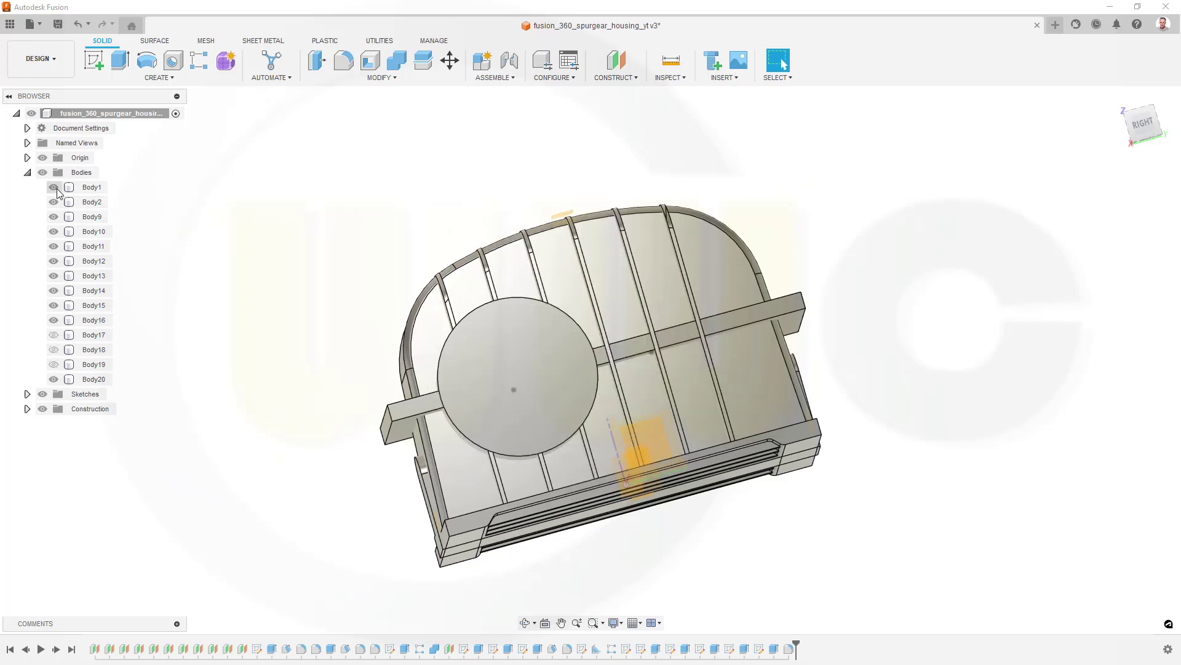
Hide Body1, Body2 and Body9 through Body16 so only Body20 remains shown
{"action": "left_click", "coordinate": [54, 187]}
{"action": "left_click", "coordinate": [53, 202]}
{"action": "left_click", "coordinate": [54, 217]}
{"action": "left_click", "coordinate": [53, 232]}
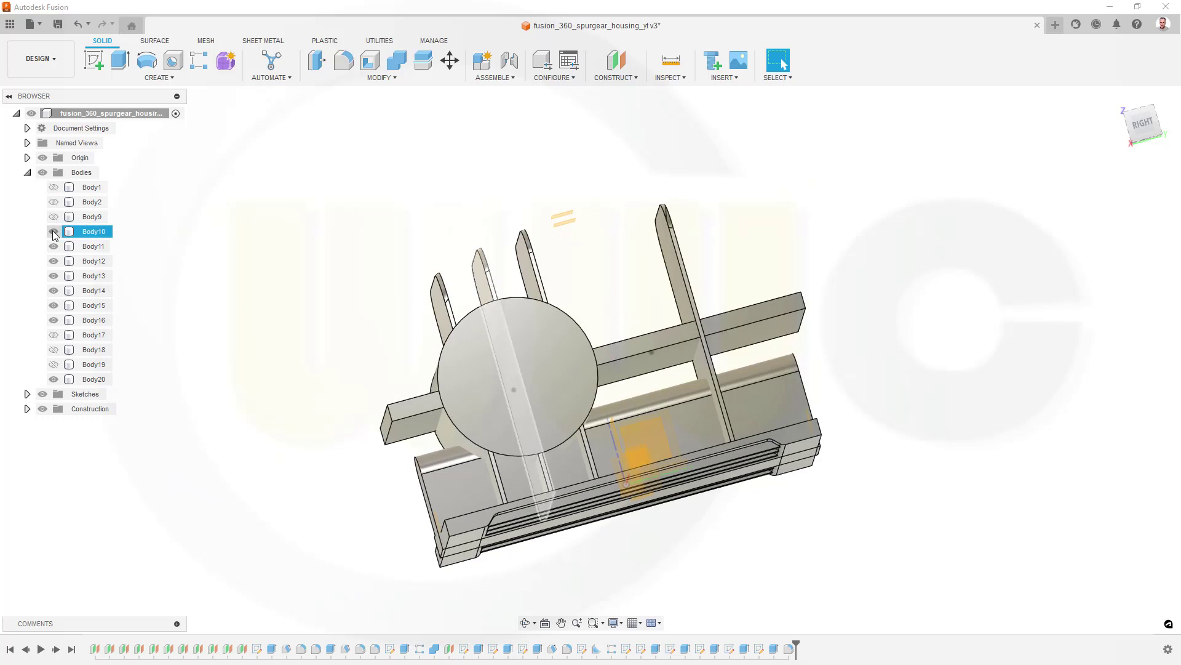
{"action": "left_click", "coordinate": [53, 246]}
{"action": "left_click", "coordinate": [54, 261]}
{"action": "left_click", "coordinate": [53, 276]}
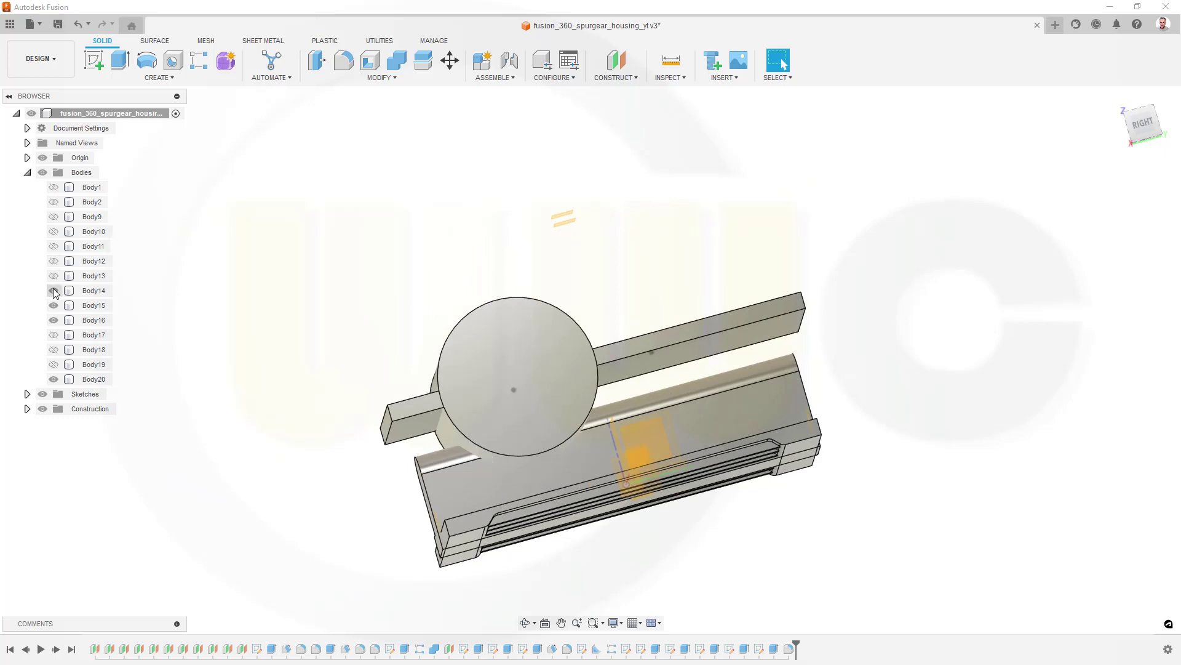
{"action": "left_click", "coordinate": [54, 290]}
{"action": "left_click", "coordinate": [53, 305]}
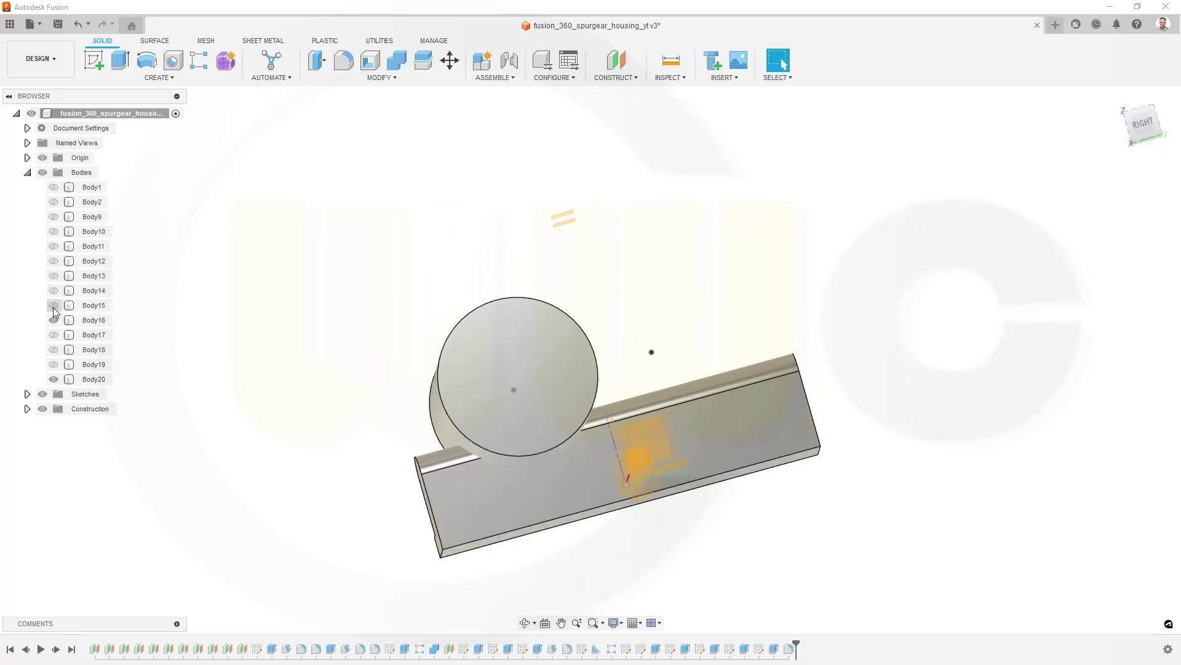
{"action": "middle_click_drag", "start_coordinate": [236, 329], "coordinate": [387, 317], "text": "shift"}
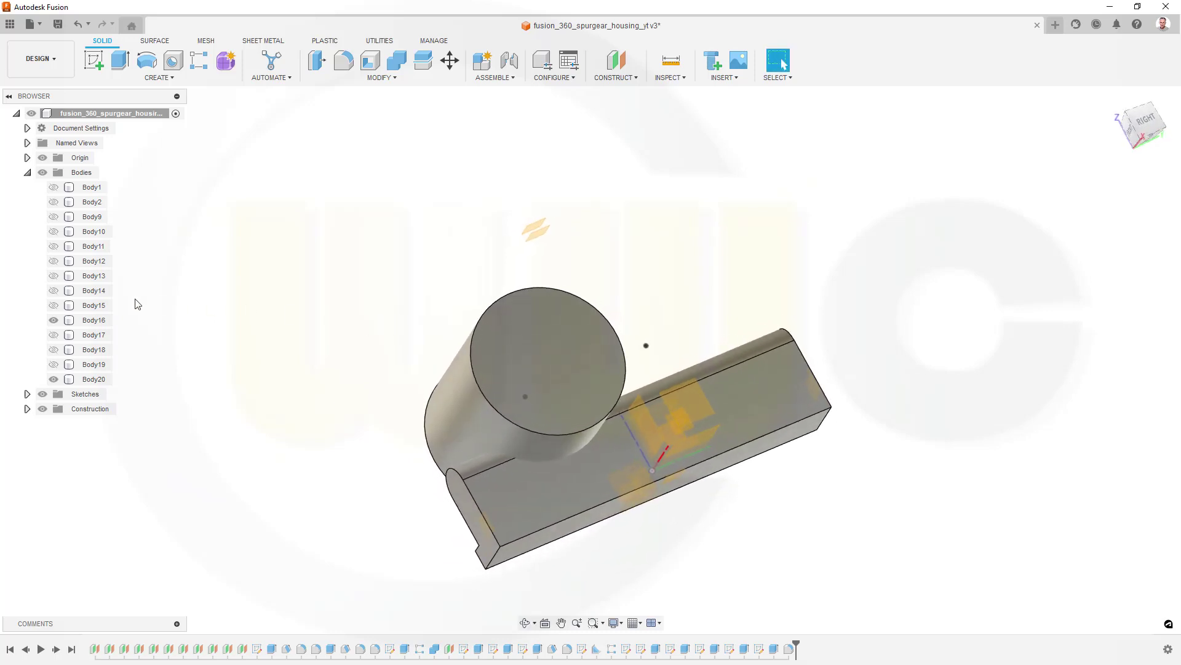
{"action": "left_click", "coordinate": [53, 319]}
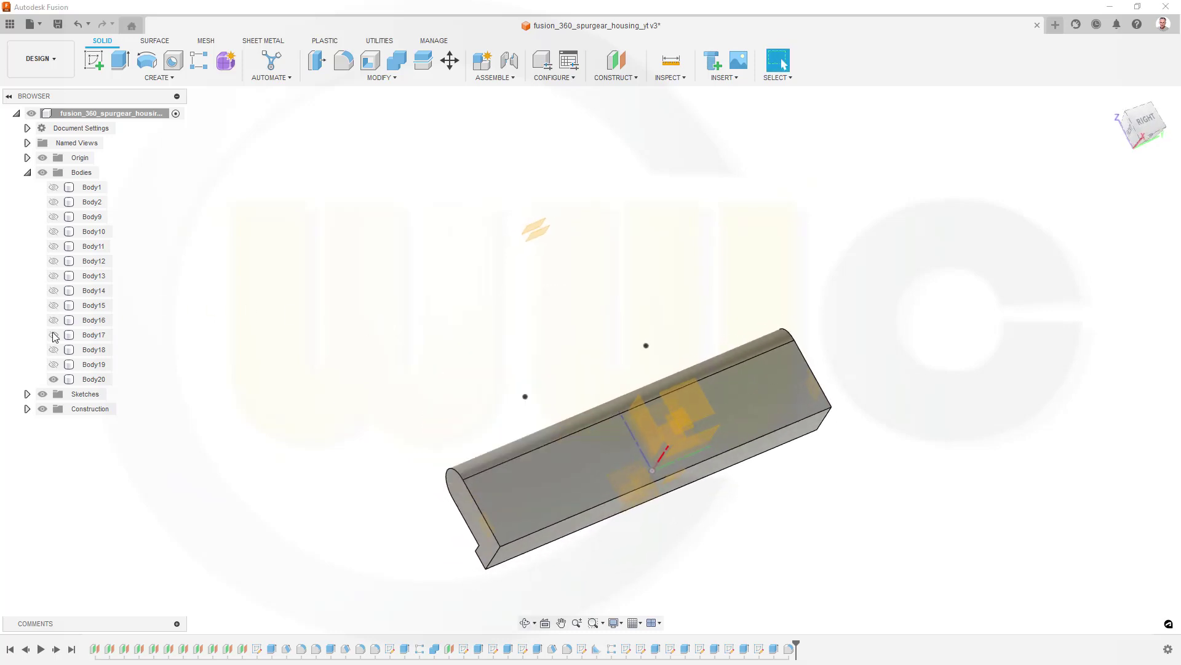
Examine the hidden bodies one by one against Body20 to identify the base plate
{"action": "left_click", "coordinate": [52, 337]}
{"action": "left_click", "coordinate": [53, 363]}
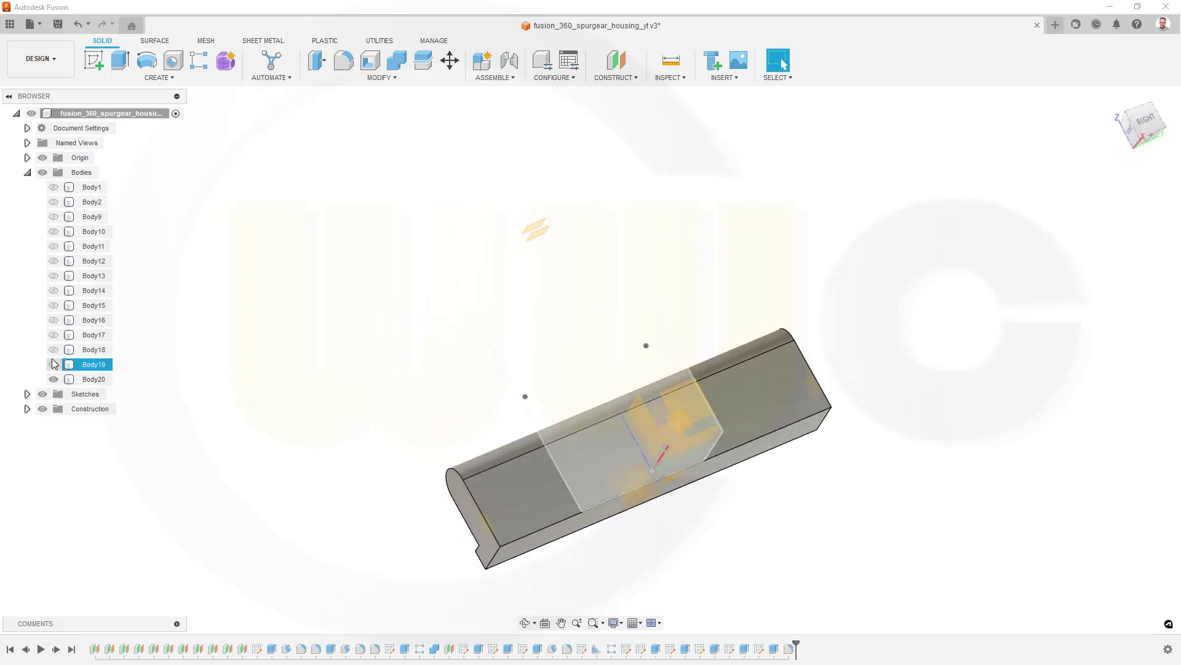
{"action": "left_click", "coordinate": [55, 350]}
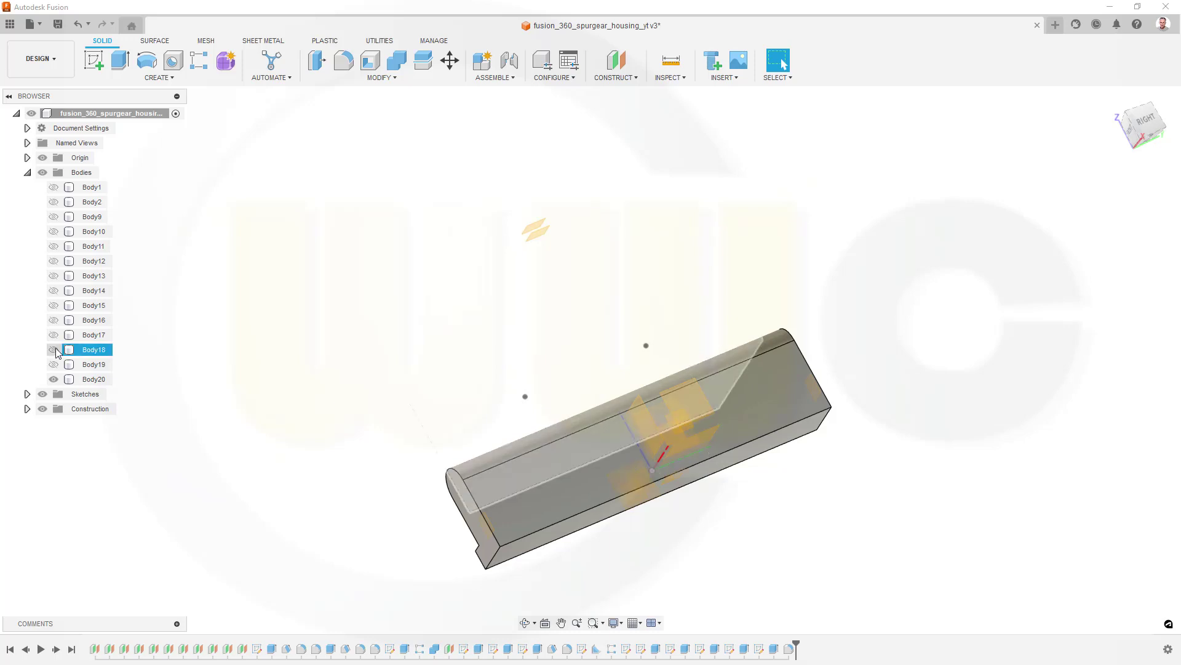
{"action": "left_click", "coordinate": [179, 334]}
{"action": "middle_click_drag", "start_coordinate": [179, 334], "coordinate": [235, 372], "text": "shift"}
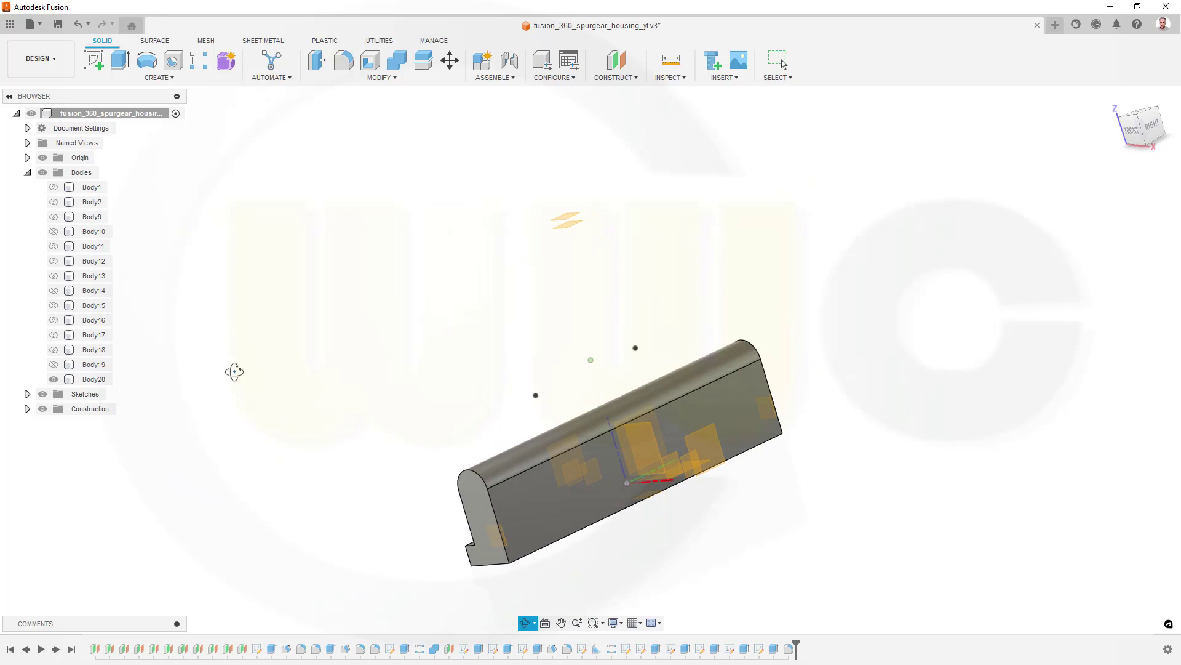
{"action": "left_click", "coordinate": [53, 337]}
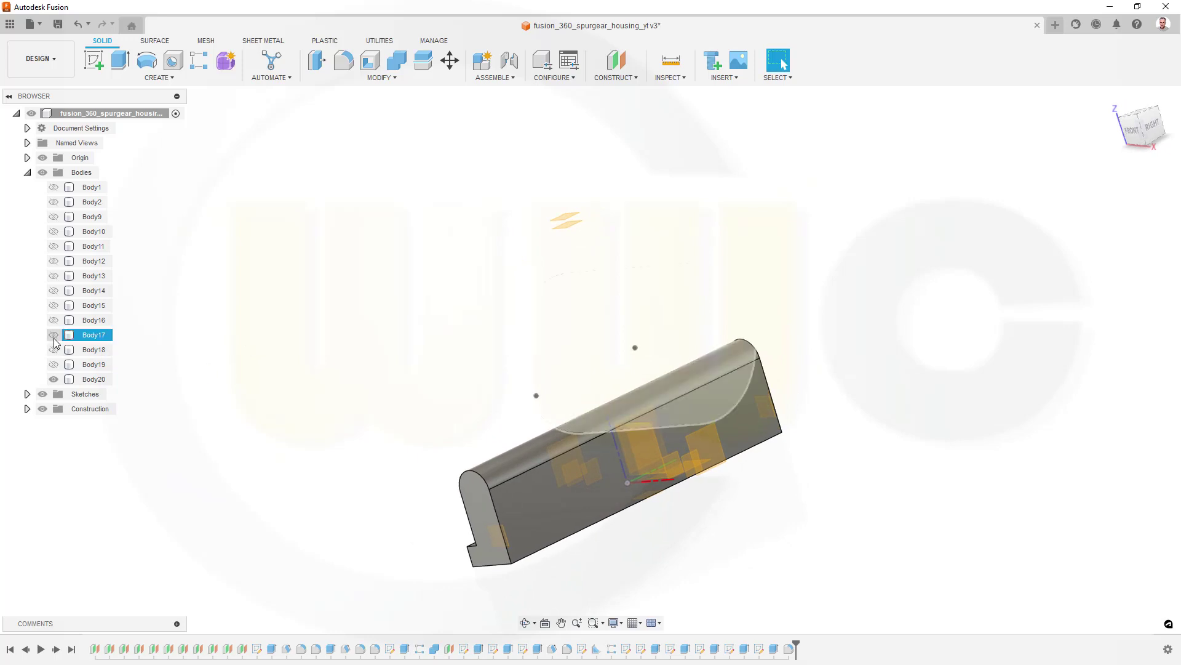
{"action": "left_click", "coordinate": [60, 288]}
{"action": "left_click", "coordinate": [57, 276]}
{"action": "left_click", "coordinate": [57, 261]}
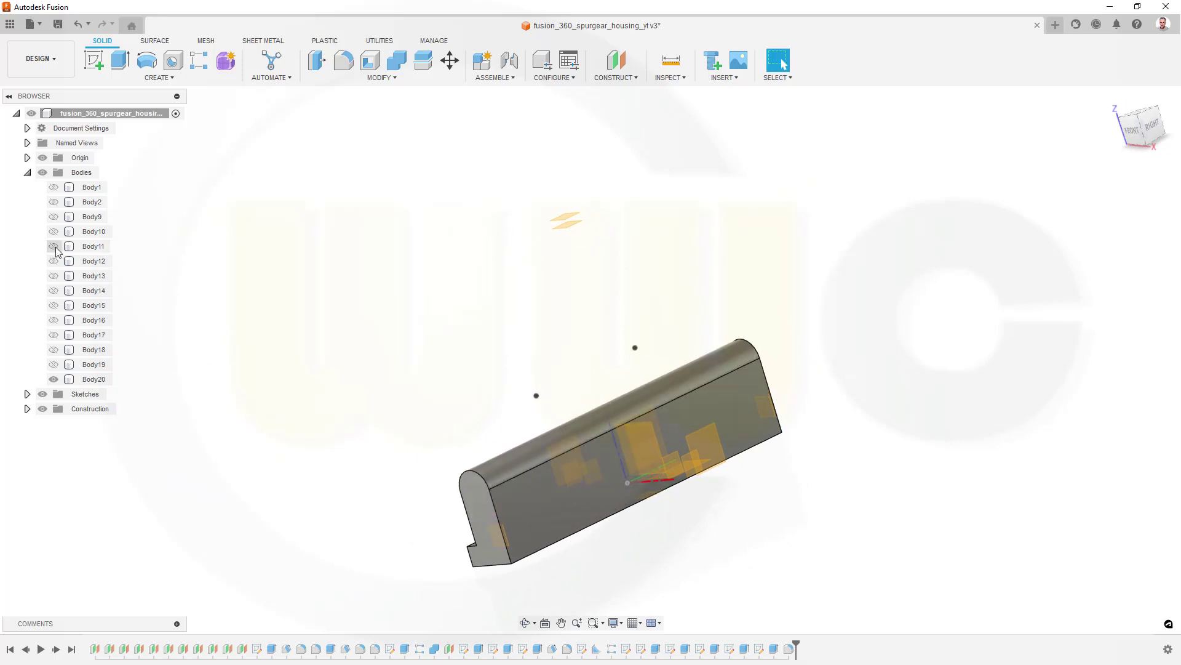
{"action": "left_click", "coordinate": [56, 247]}
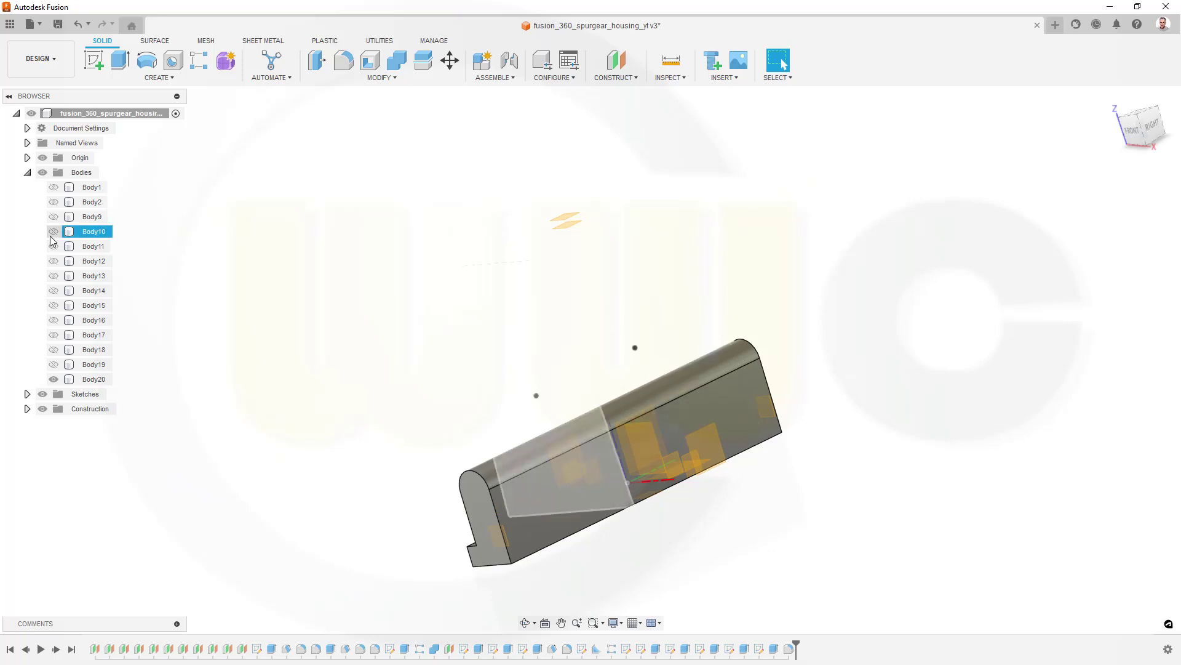
{"action": "left_click", "coordinate": [53, 261]}
{"action": "left_click", "coordinate": [55, 276]}
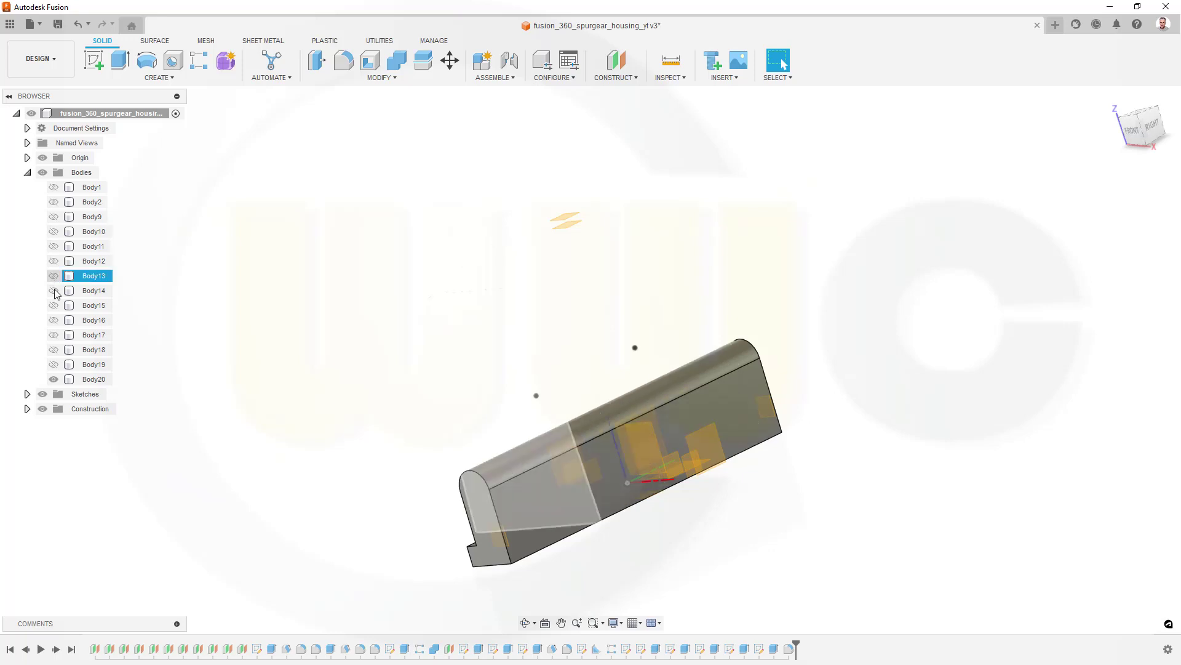
{"action": "left_click", "coordinate": [57, 290]}
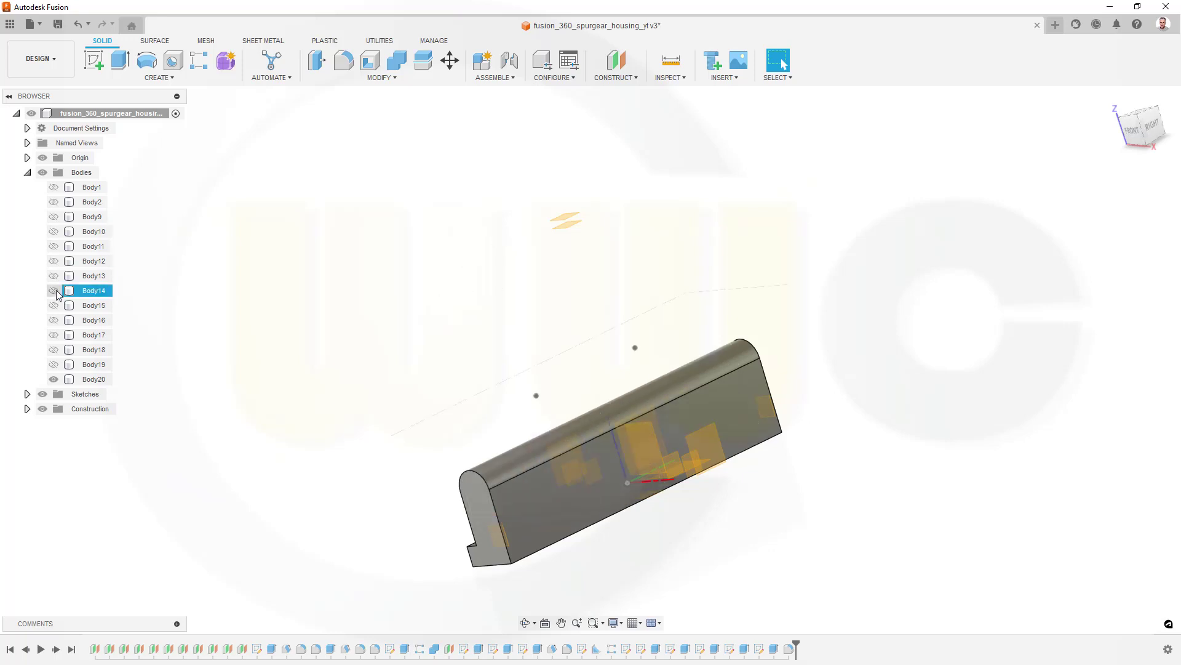
Show the base plate, Body15, together with Body20
{"action": "left_click", "coordinate": [56, 306]}
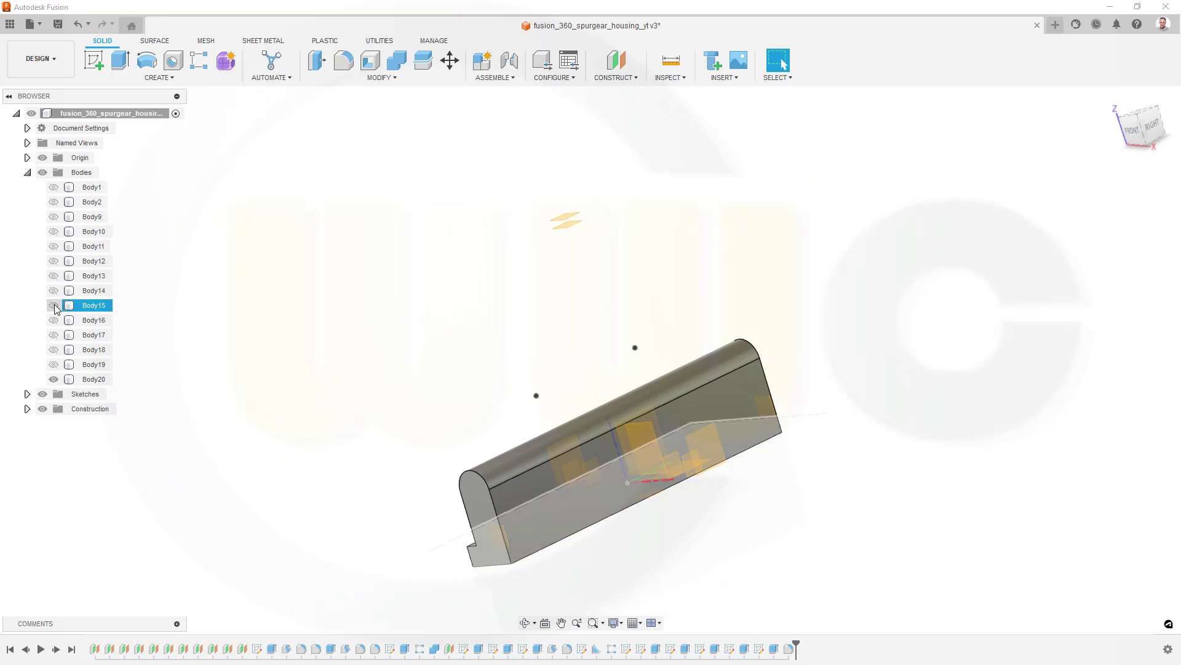
{"action": "left_click", "coordinate": [54, 305]}
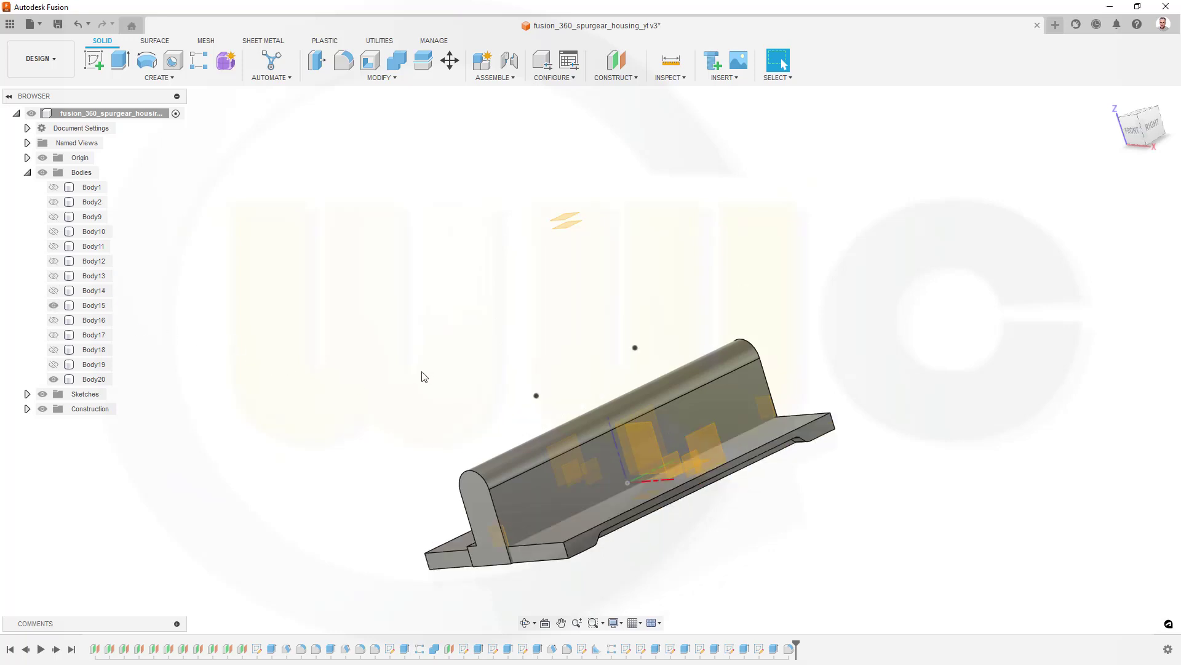
{"action": "middle_click_drag", "start_coordinate": [425, 377], "coordinate": [439, 310], "text": "shift"}
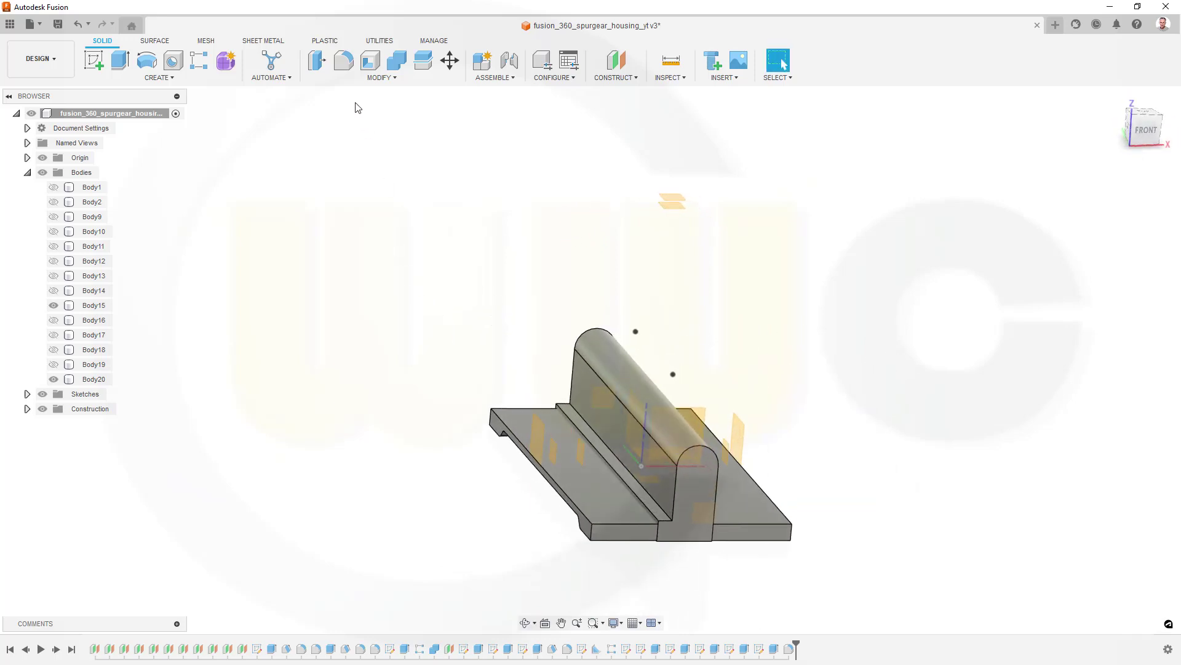
Fillet the long outer edge of the ledge at the foot of Body20
{"action": "left_click", "coordinate": [344, 59]}
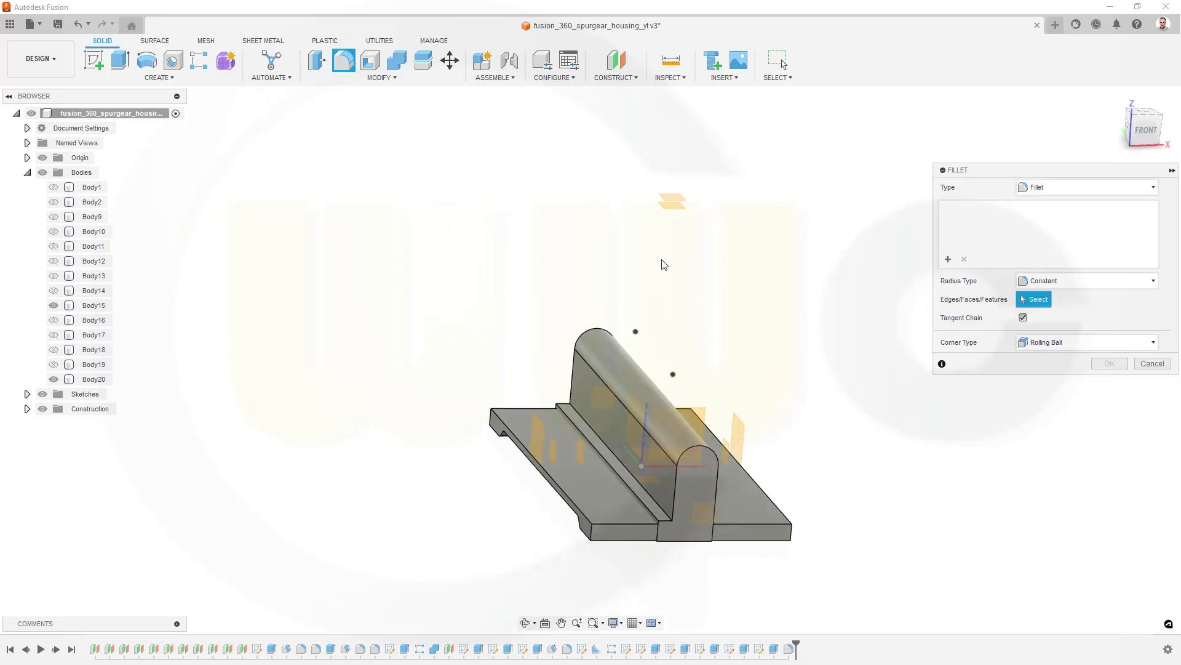
{"action": "left_click", "coordinate": [618, 477]}
{"action": "key", "text": "Return"}
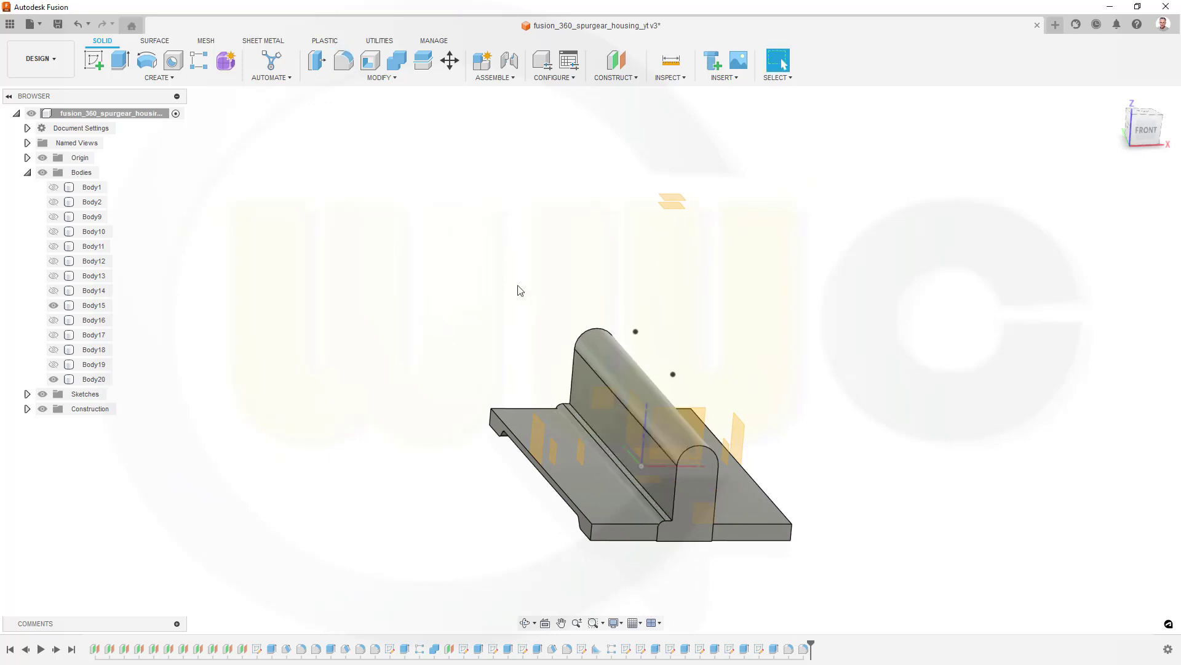
Fillet the long inner edge where Body20's ledge meets its upright wall with a 1 mm radius
{"action": "right_click", "coordinate": [502, 275]}
{"action": "left_click", "coordinate": [498, 239]}
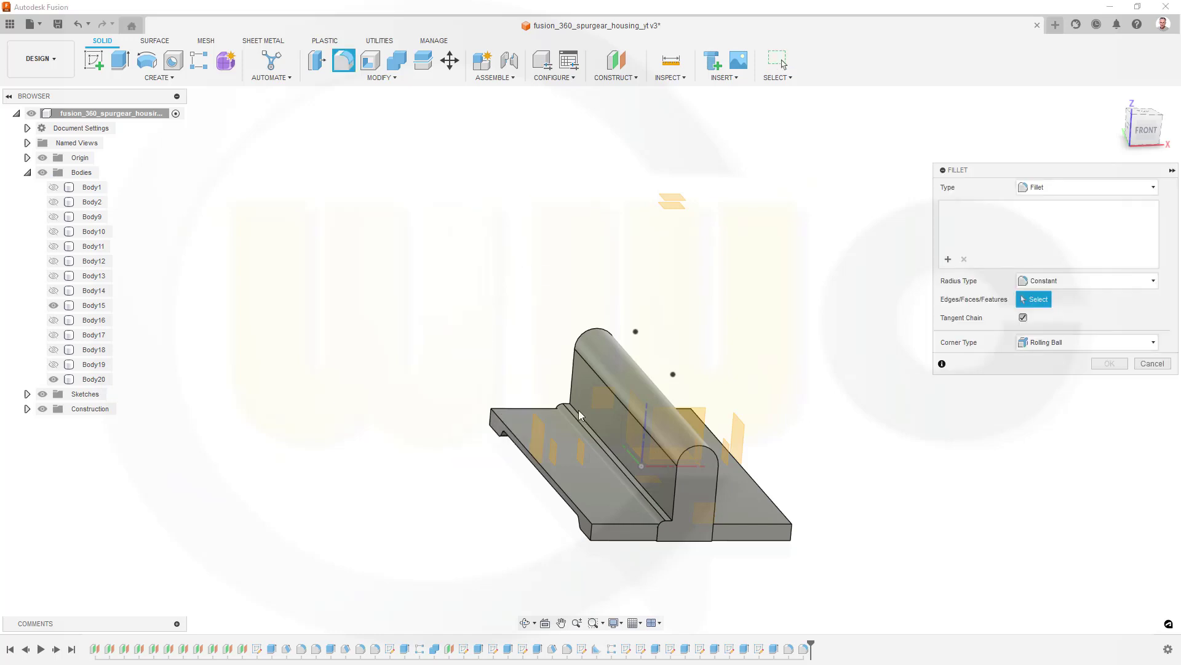
{"action": "left_click", "coordinate": [658, 505]}
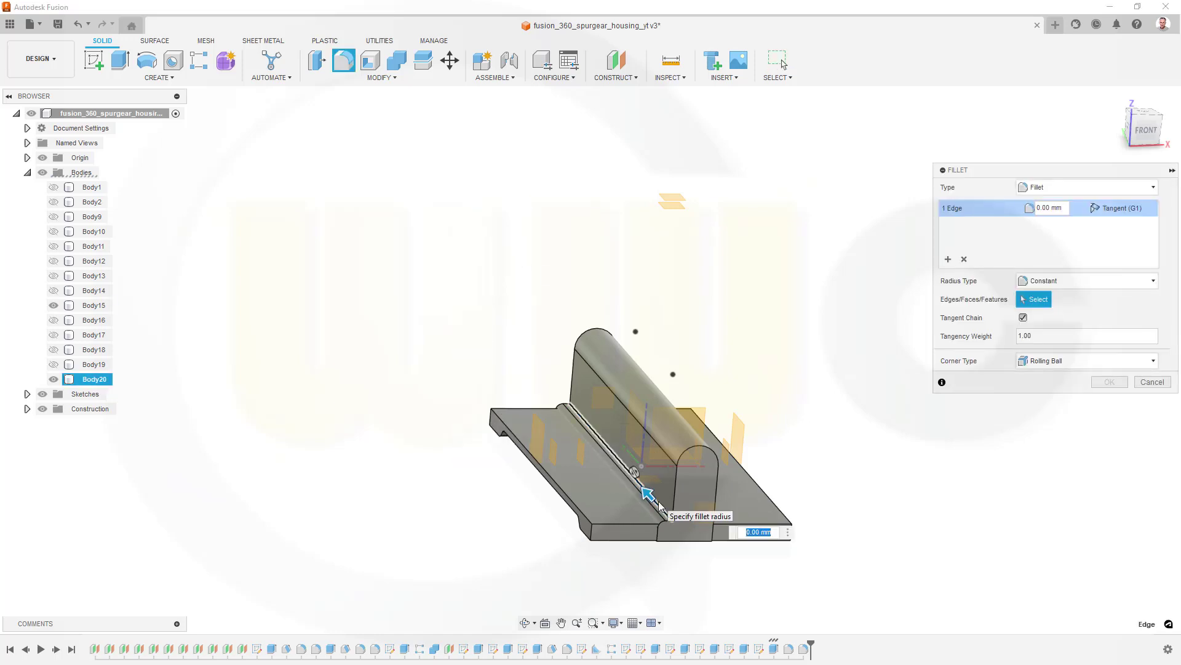
{"action": "type", "text": "1"}
{"action": "key", "text": "Return"}
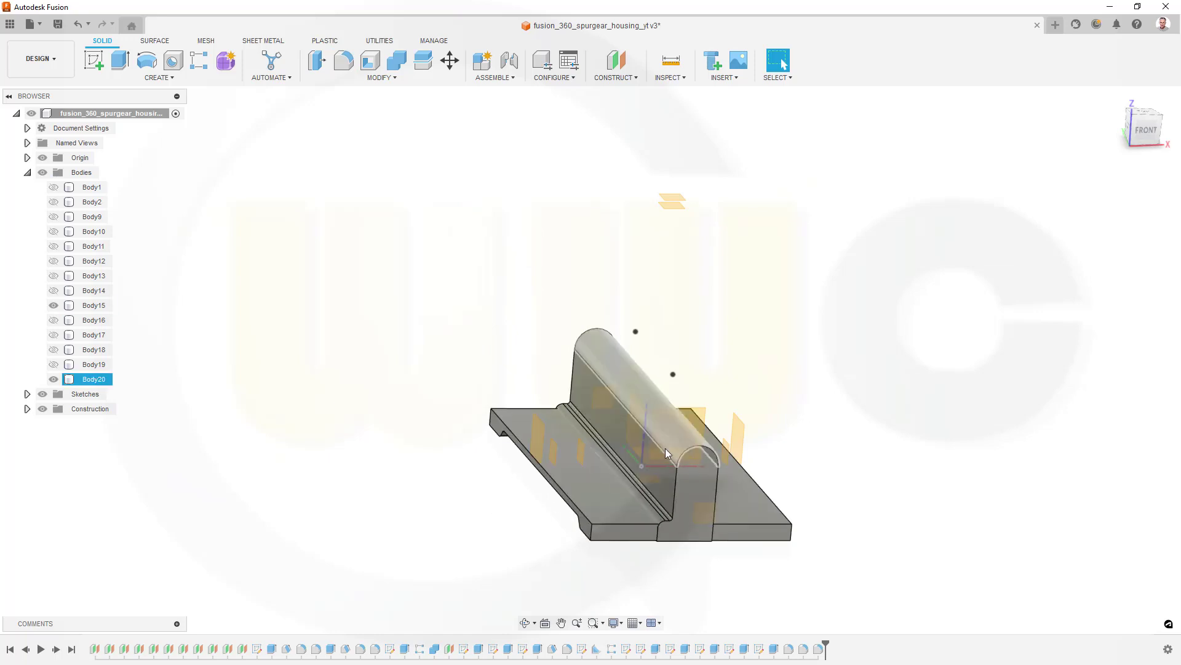
Move Body20's last five features, from its sketch through both new fillets, to directly after Extrude5 in the timeline
{"action": "left_click", "coordinate": [697, 503]}
{"action": "left_click", "coordinate": [767, 523]}
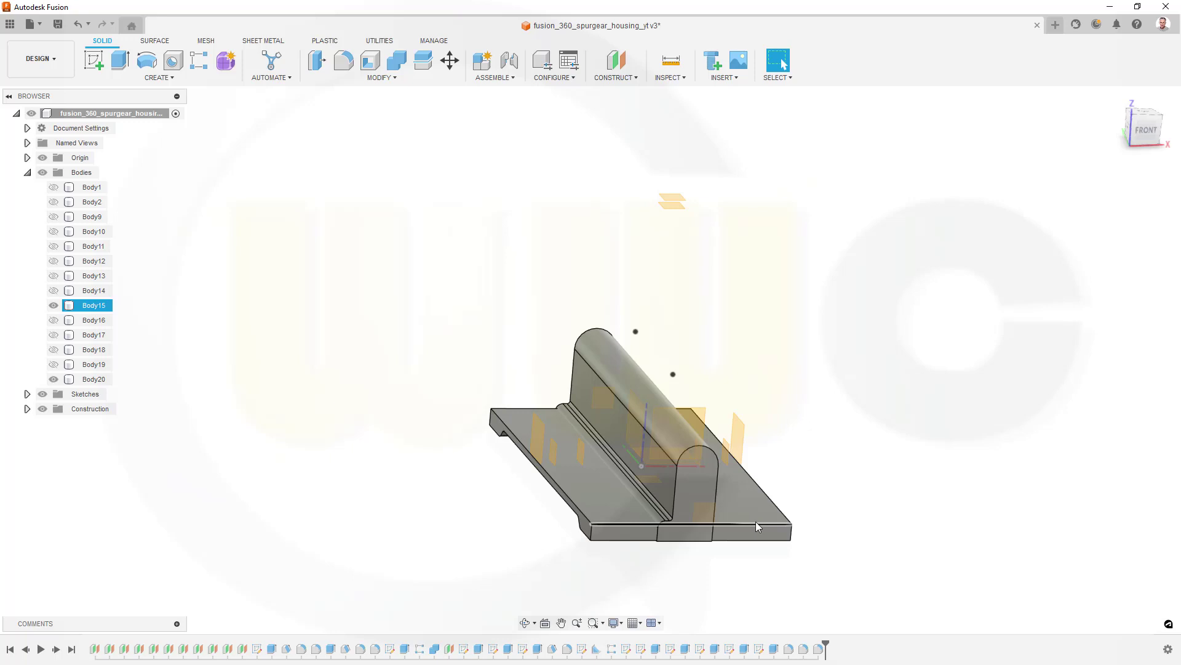
{"action": "left_click", "coordinate": [601, 593]}
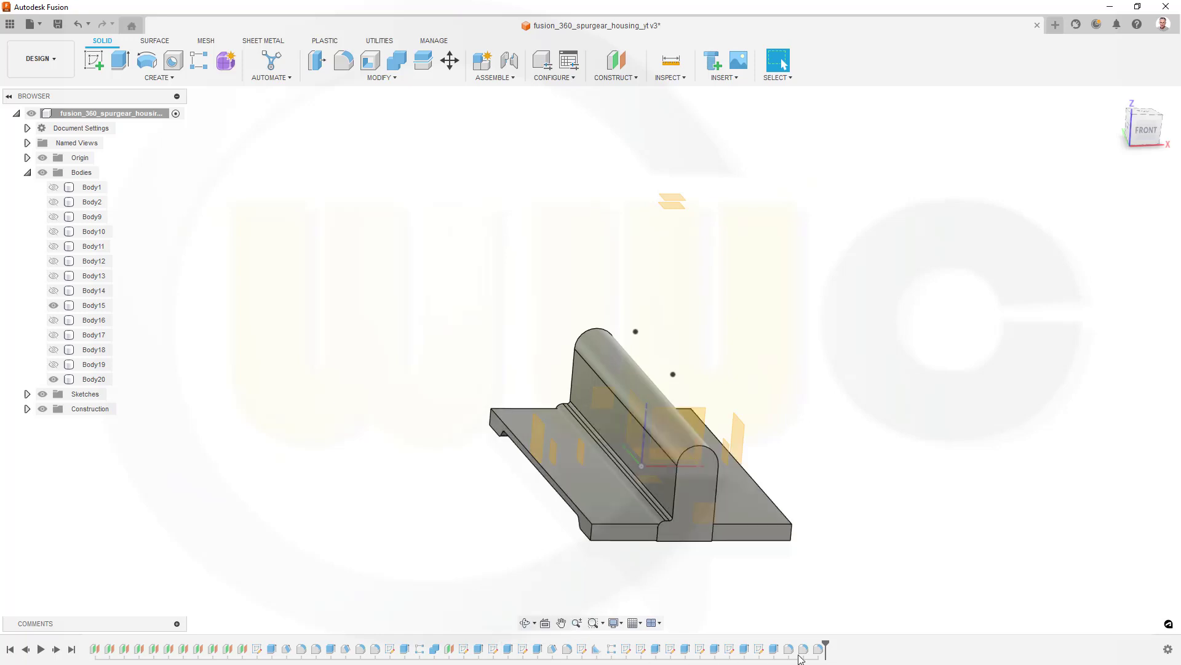
{"action": "left_click", "coordinate": [759, 648]}
{"action": "left_click", "coordinate": [820, 653], "text": "shift"}
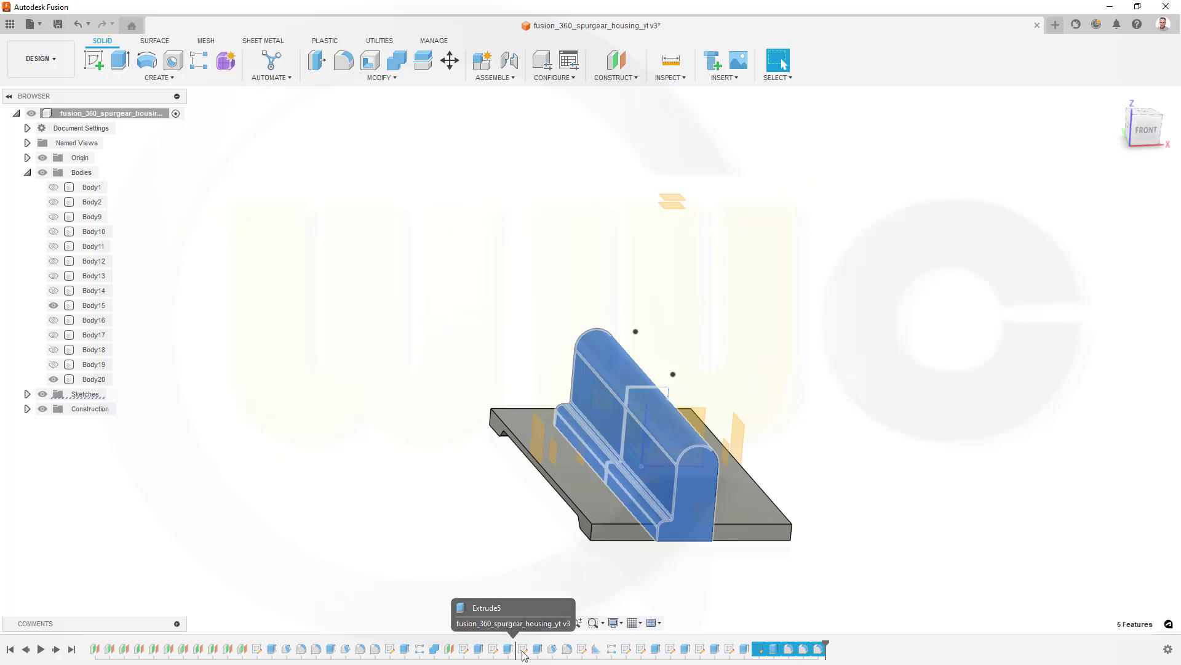
{"action": "left_click_drag", "start_coordinate": [522, 654], "coordinate": [522, 643]}
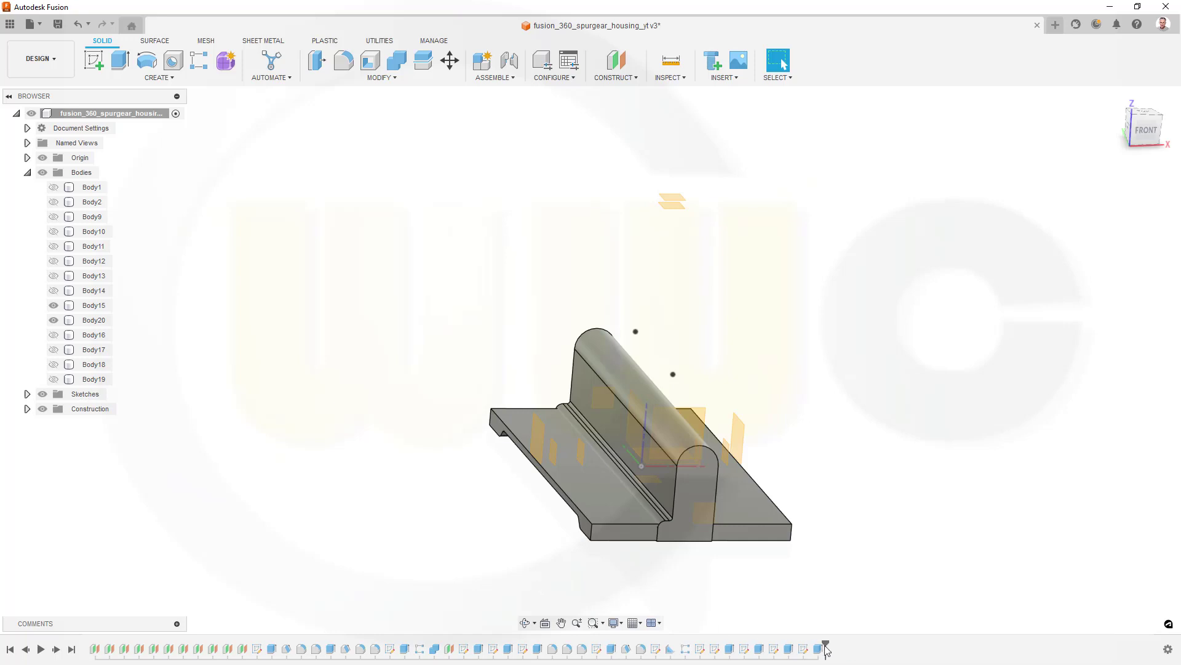
Roll the timeline back to just after the moved features and join Body20 to the base plate Body15 with Combine
{"action": "left_click_drag", "start_coordinate": [827, 643], "coordinate": [583, 640]}
{"action": "middle_click_drag", "start_coordinate": [493, 556], "coordinate": [469, 529], "text": "shift"}
{"action": "left_click", "coordinate": [397, 59]}
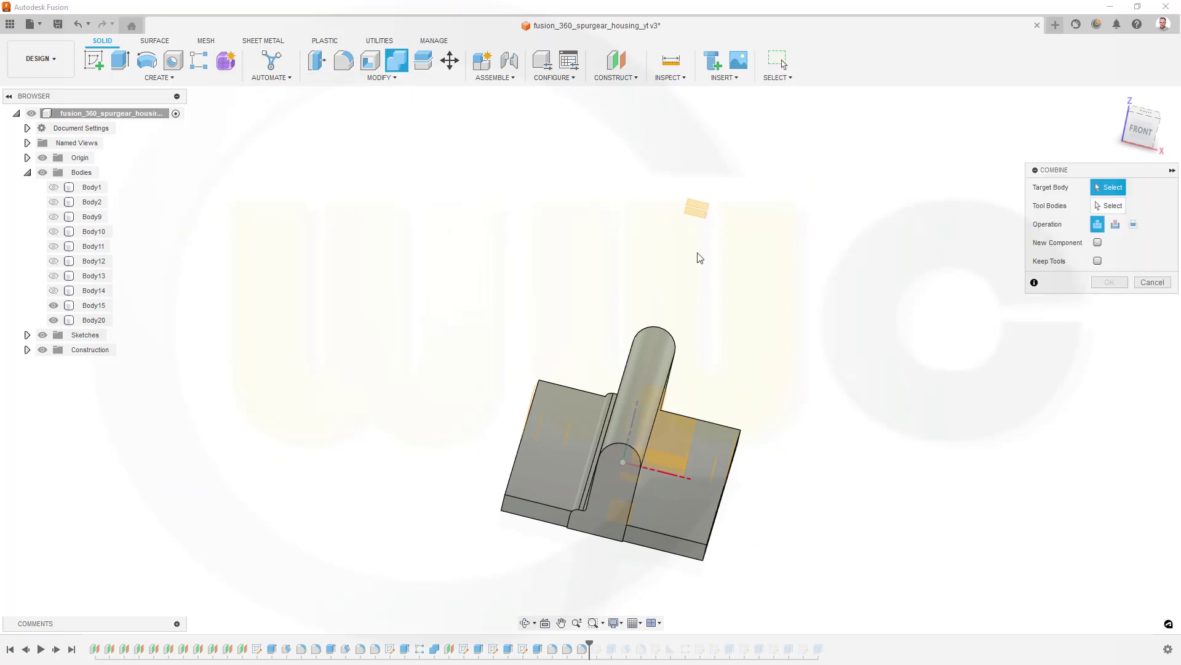
{"action": "left_click", "coordinate": [729, 471]}
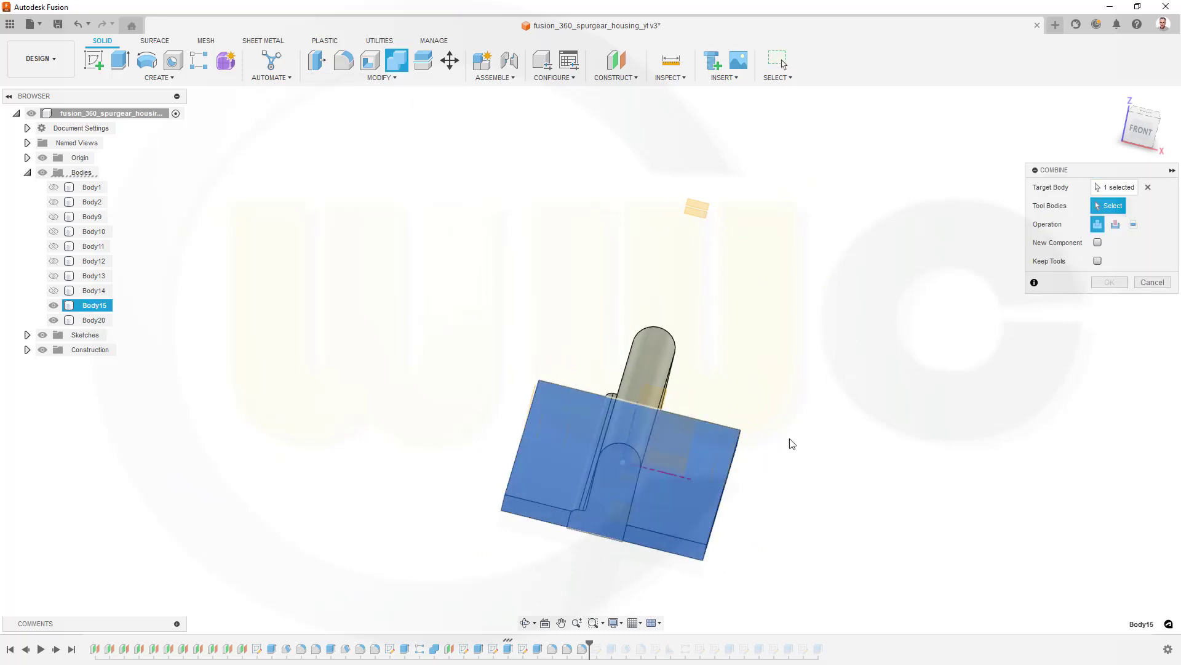
{"action": "left_click", "coordinate": [632, 381]}
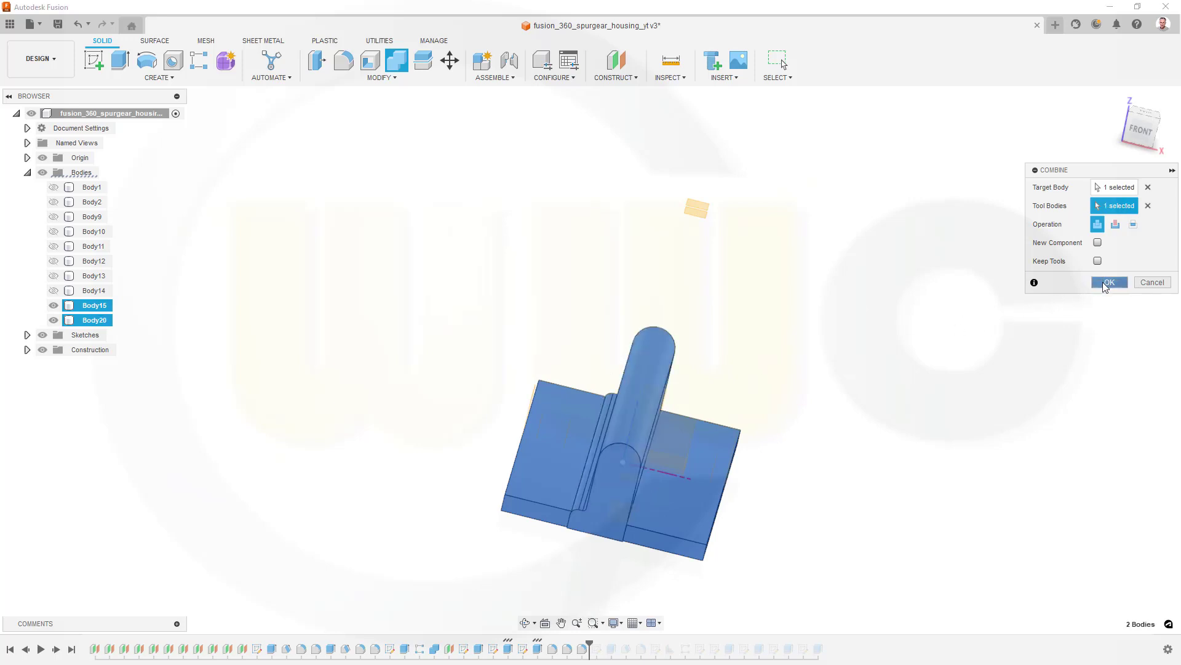
{"action": "left_click", "coordinate": [1108, 283]}
Roll the timeline forward to its end and hide the combined base body, Body15
{"action": "middle_click_drag", "start_coordinate": [770, 411], "coordinate": [736, 396], "text": "shift"}
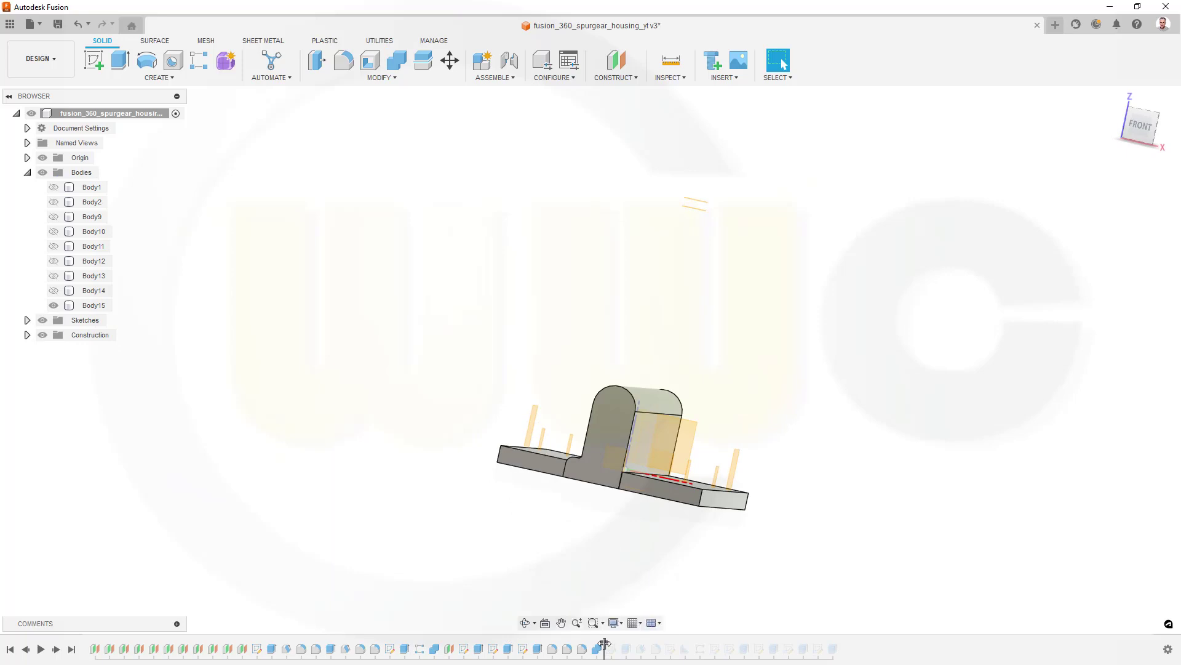
{"action": "left_click_drag", "start_coordinate": [603, 649], "coordinate": [837, 640]}
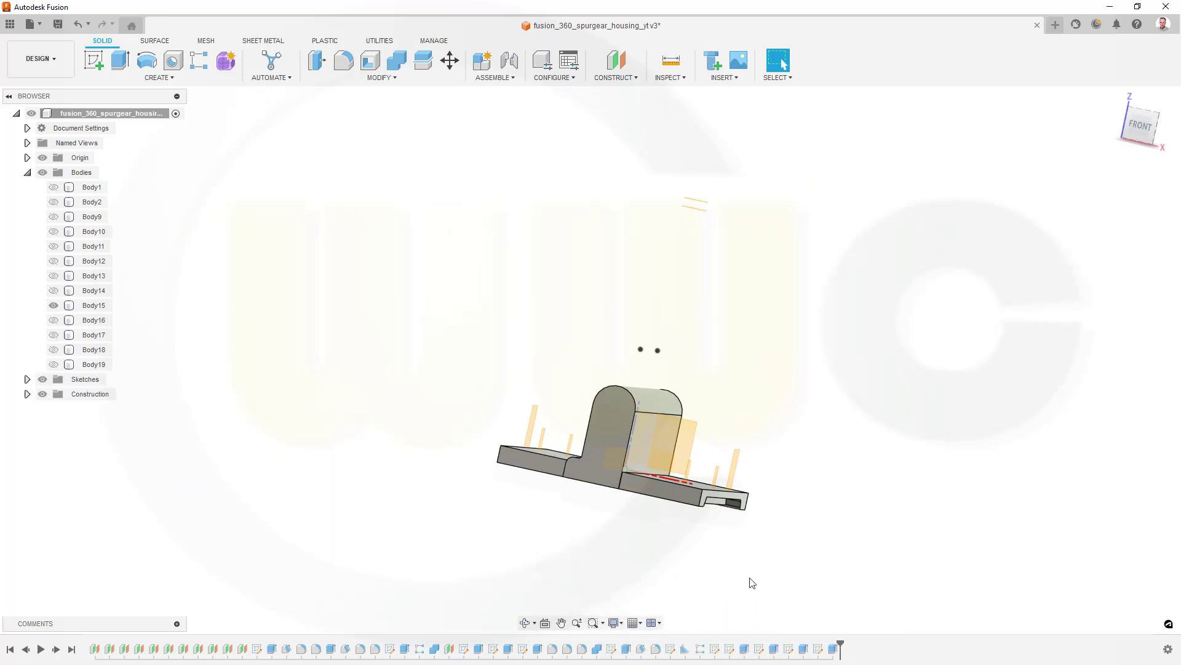
{"action": "middle_click_drag", "start_coordinate": [677, 521], "coordinate": [704, 543], "text": "shift"}
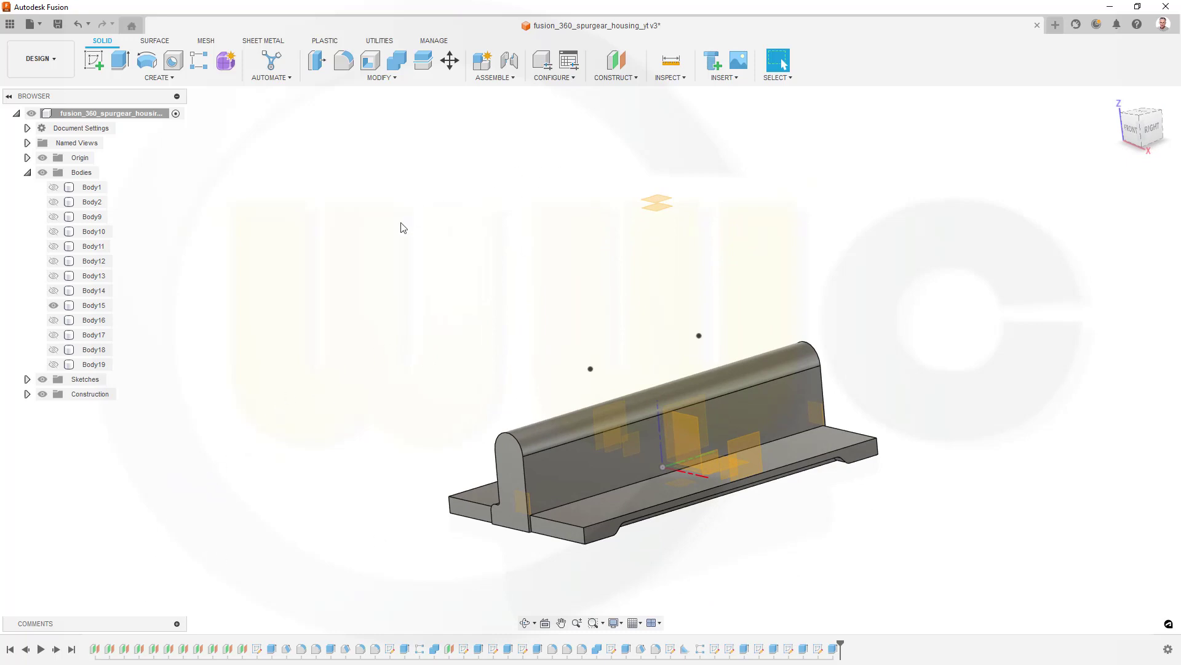
{"action": "left_click", "coordinate": [53, 306]}
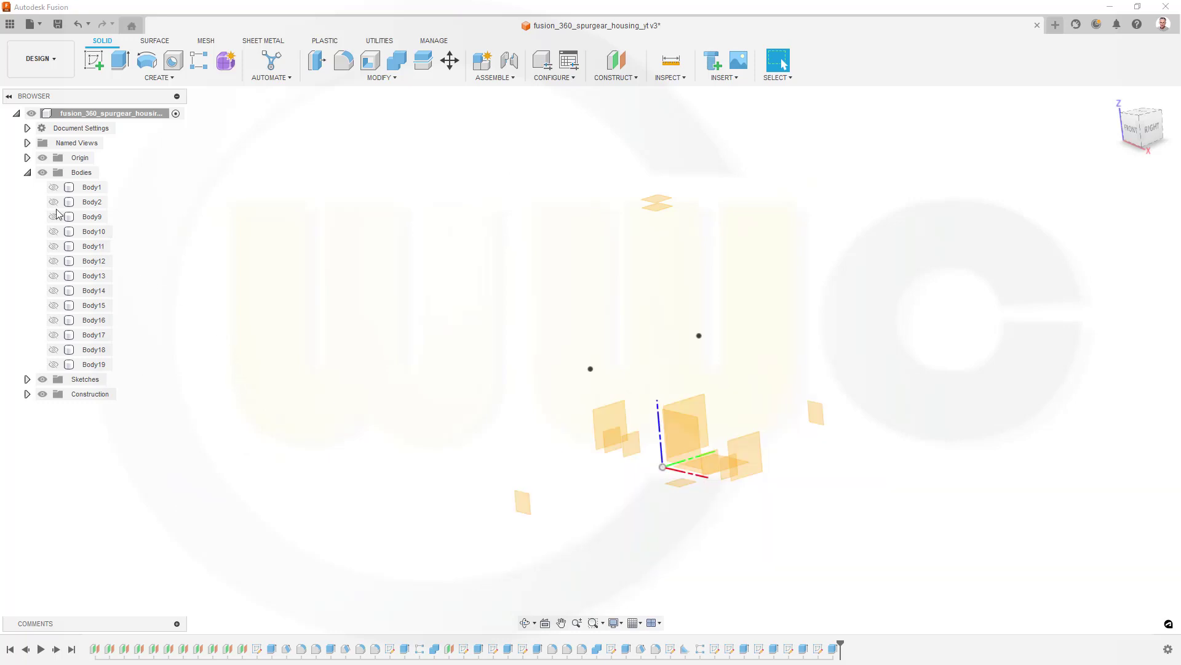
Show Body1 and start a new sketch on the YZ origin plane
{"action": "left_click", "coordinate": [53, 187]}
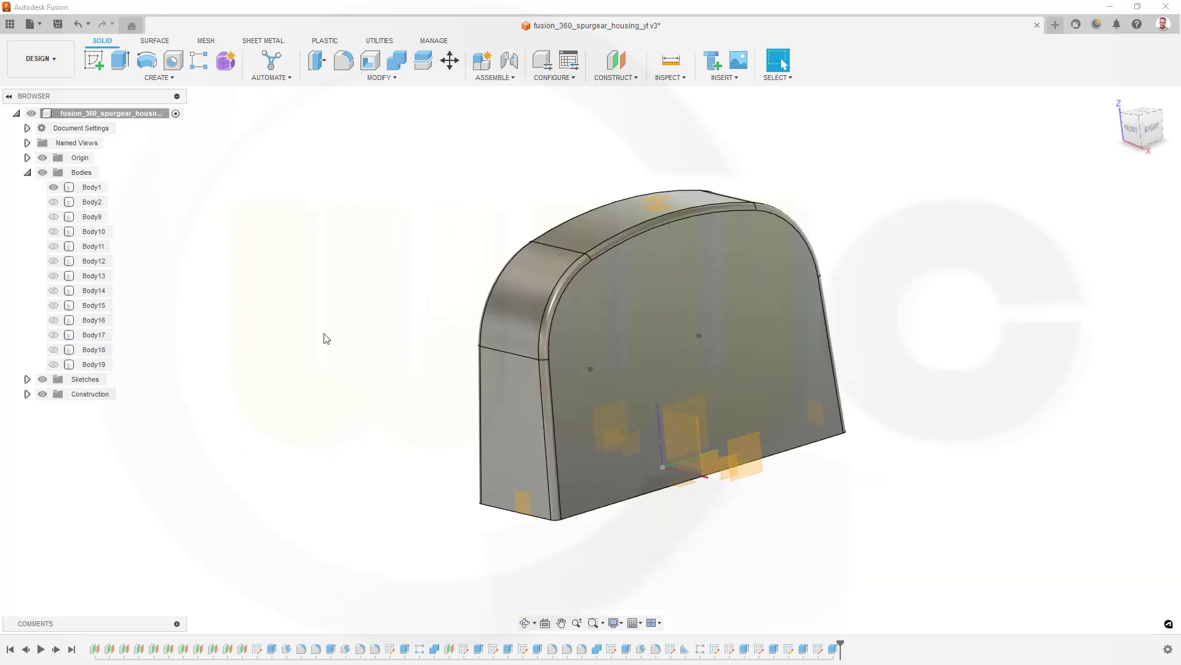
{"action": "middle_click_drag", "start_coordinate": [325, 335], "coordinate": [296, 348], "text": "shift"}
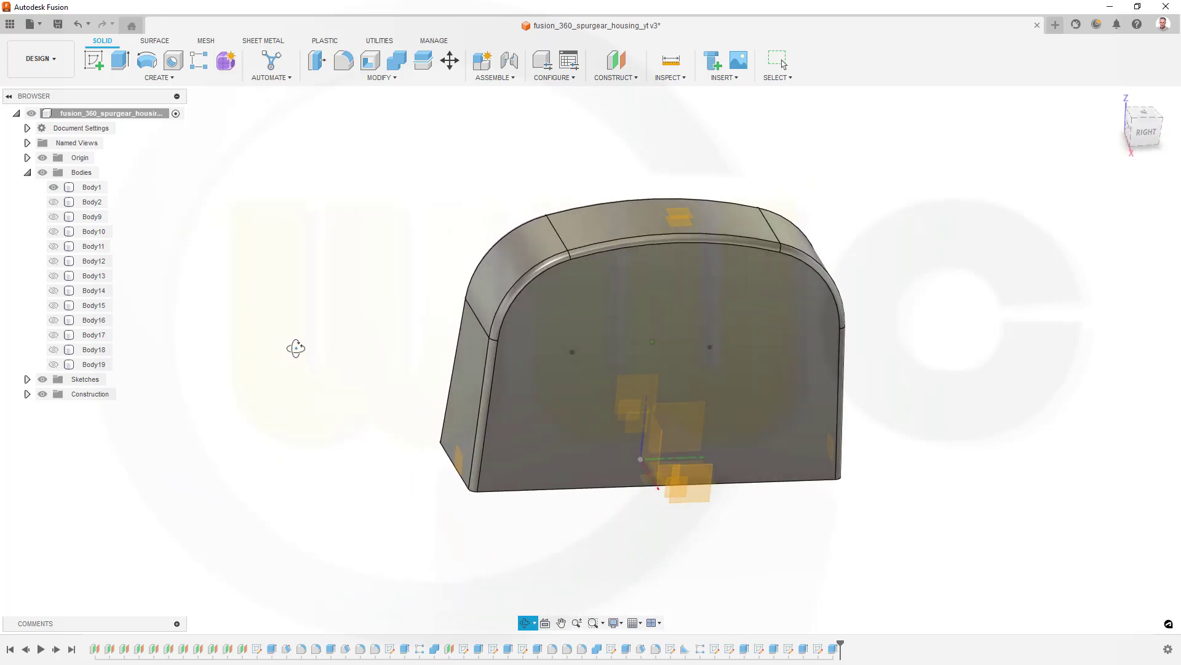
{"action": "left_click", "coordinate": [27, 157]}
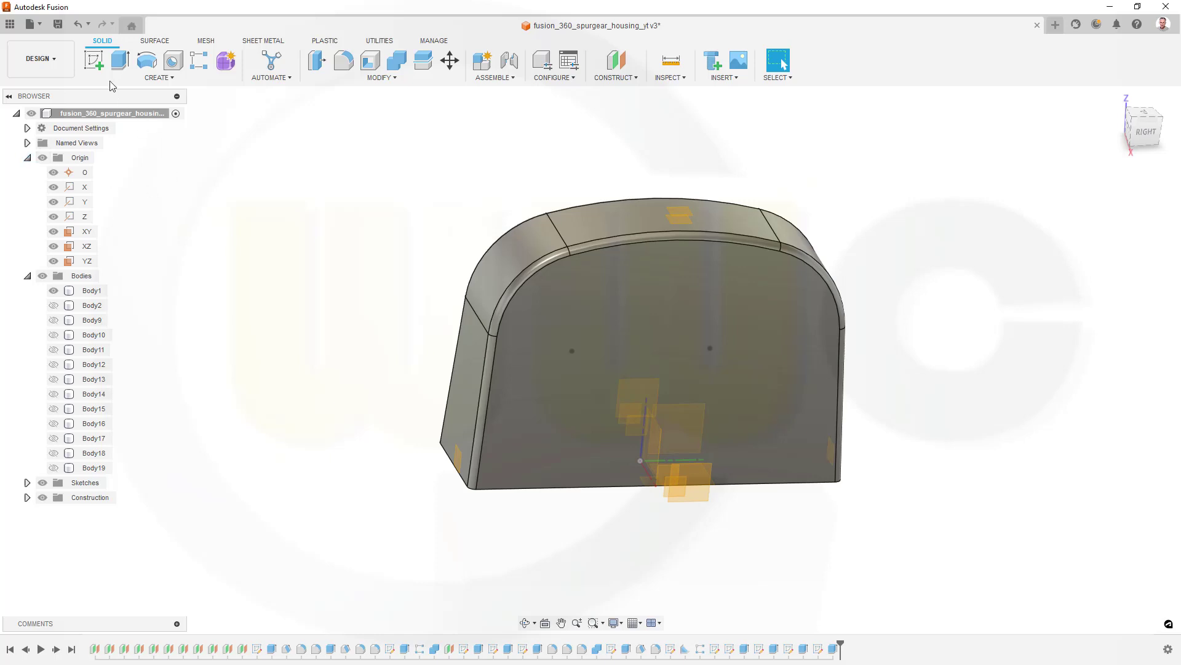
{"action": "left_click", "coordinate": [94, 58]}
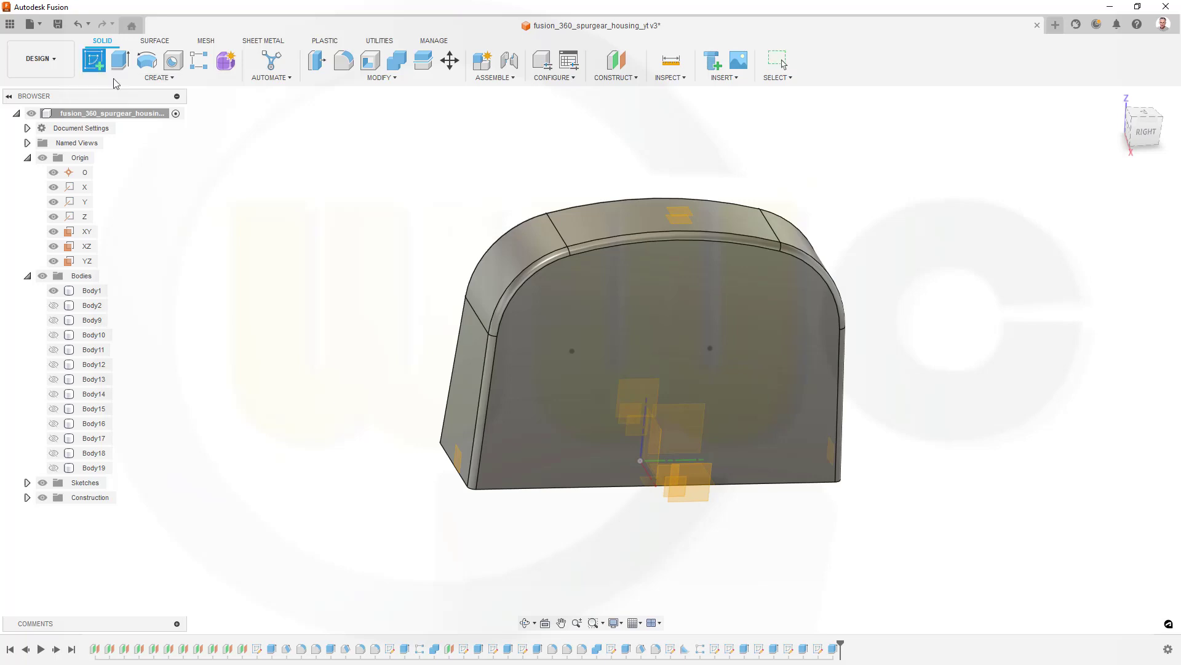
{"action": "left_click", "coordinate": [87, 262]}
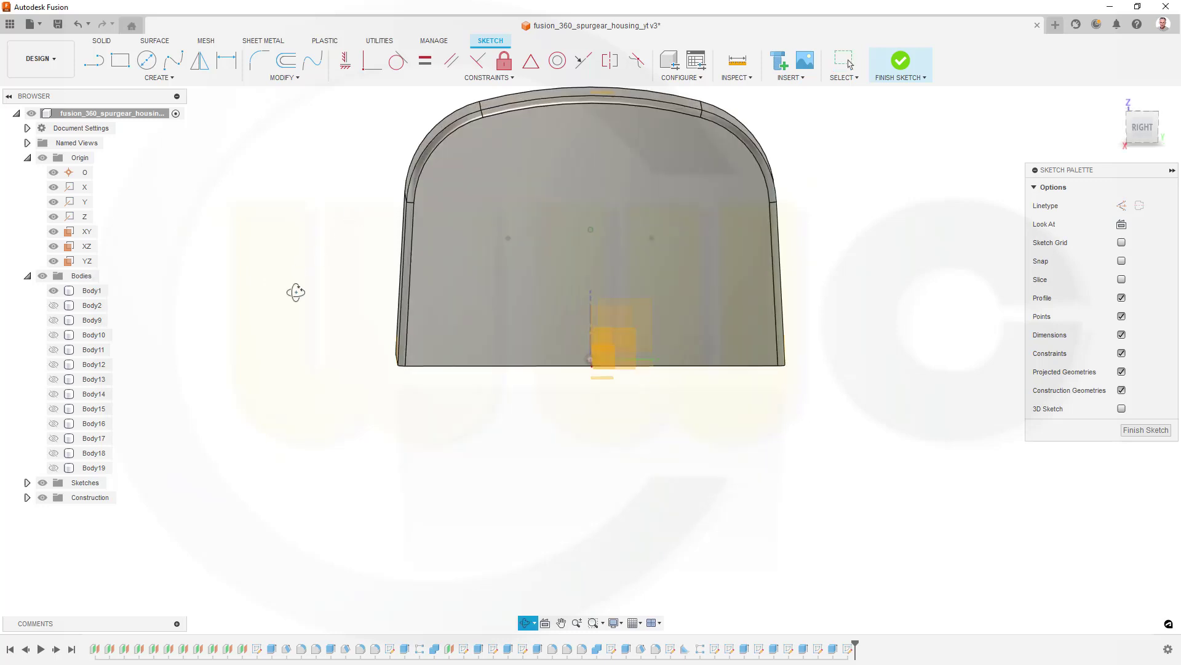
{"action": "middle_click_drag", "start_coordinate": [298, 295], "coordinate": [350, 418]}
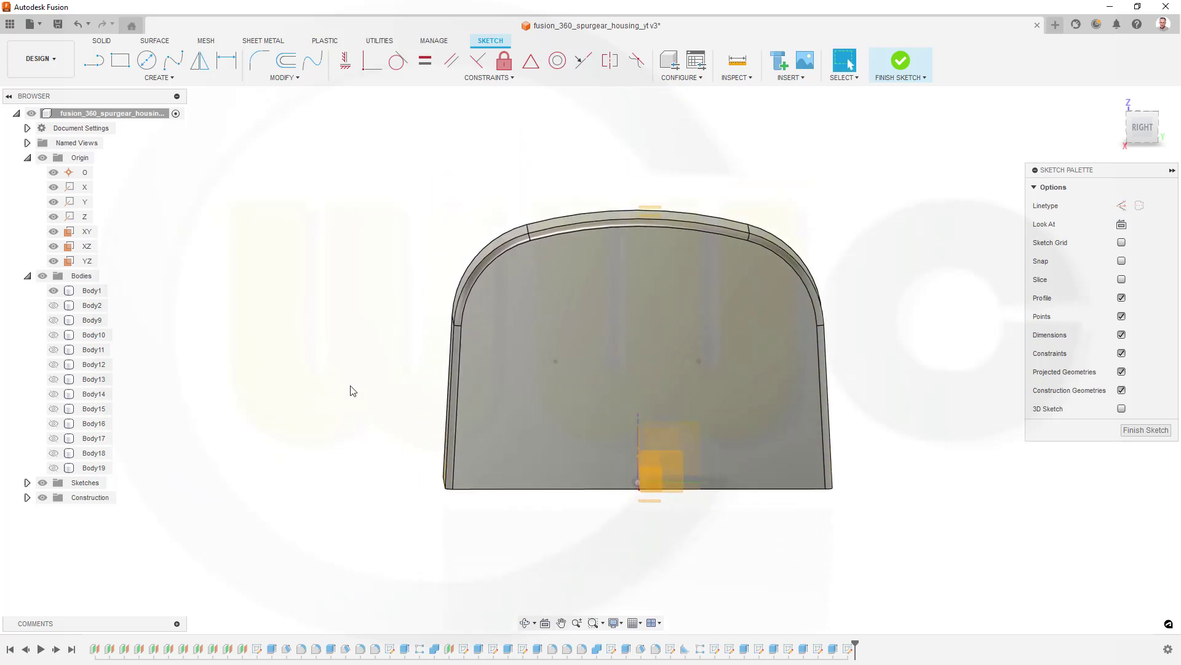
{"action": "left_click", "coordinate": [173, 78]}
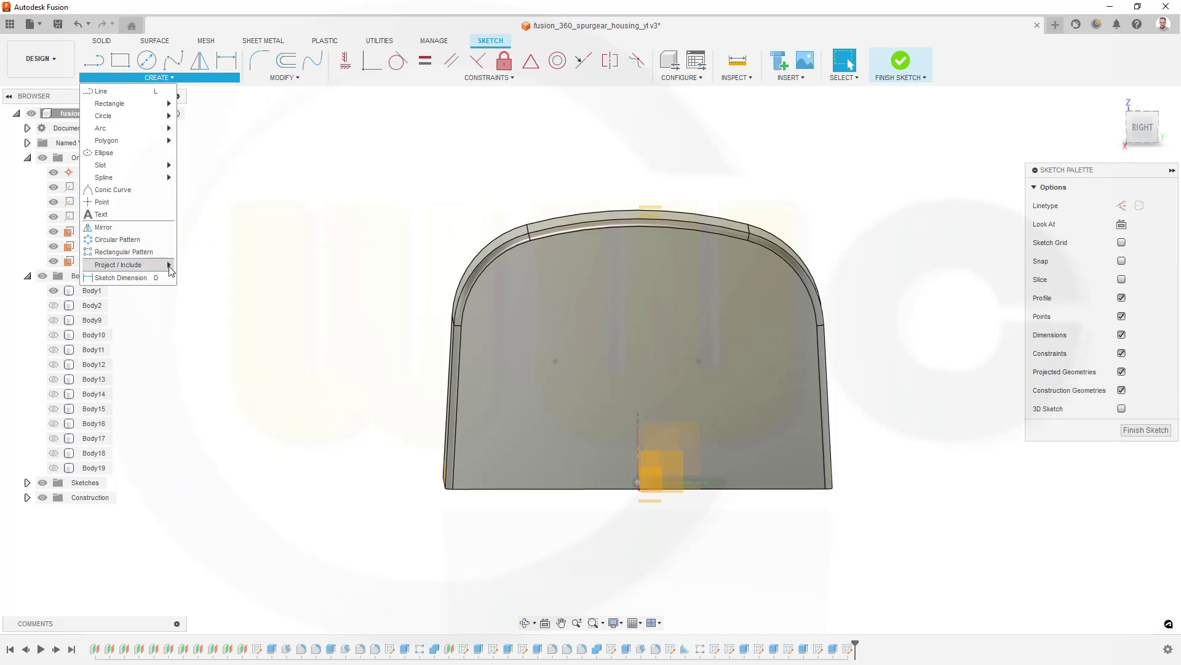
{"action": "mouse_move", "coordinate": [169, 267]}
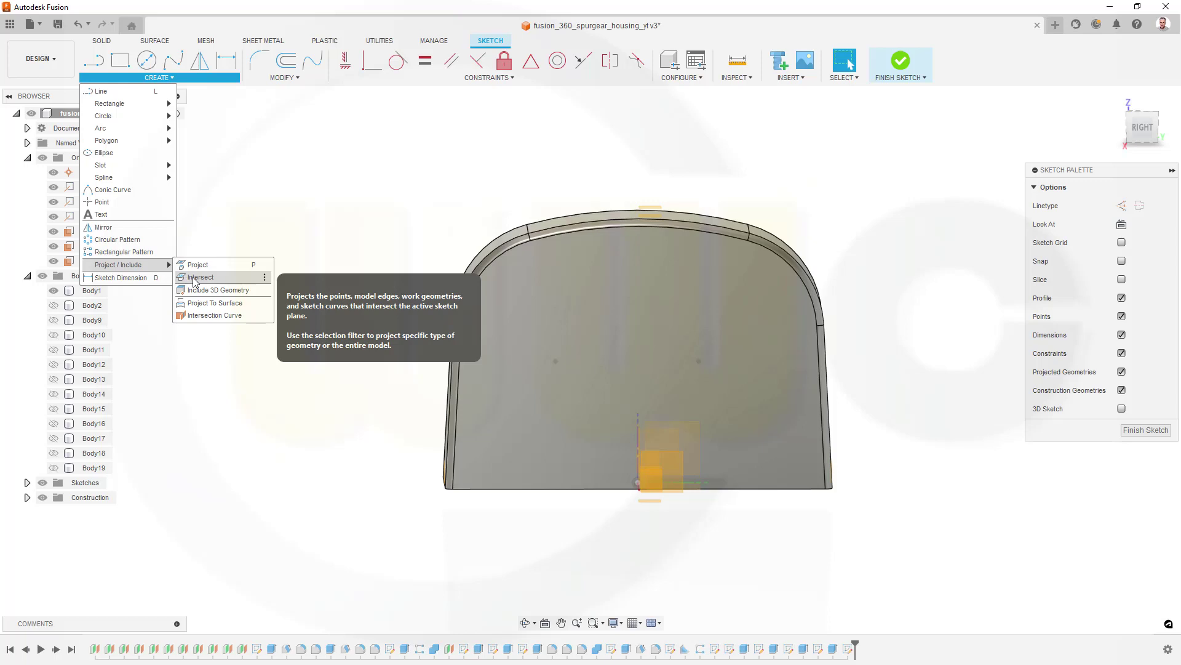
{"action": "left_click", "coordinate": [198, 315]}
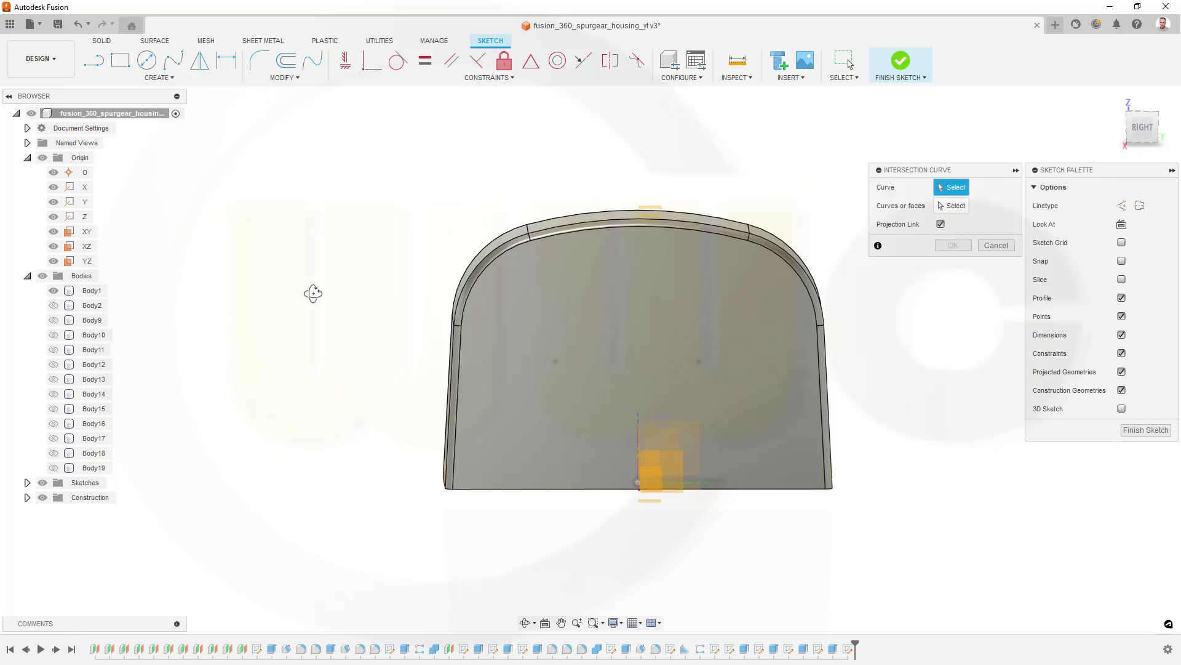
{"action": "middle_click_drag", "start_coordinate": [313, 292], "coordinate": [336, 312], "text": "shift"}
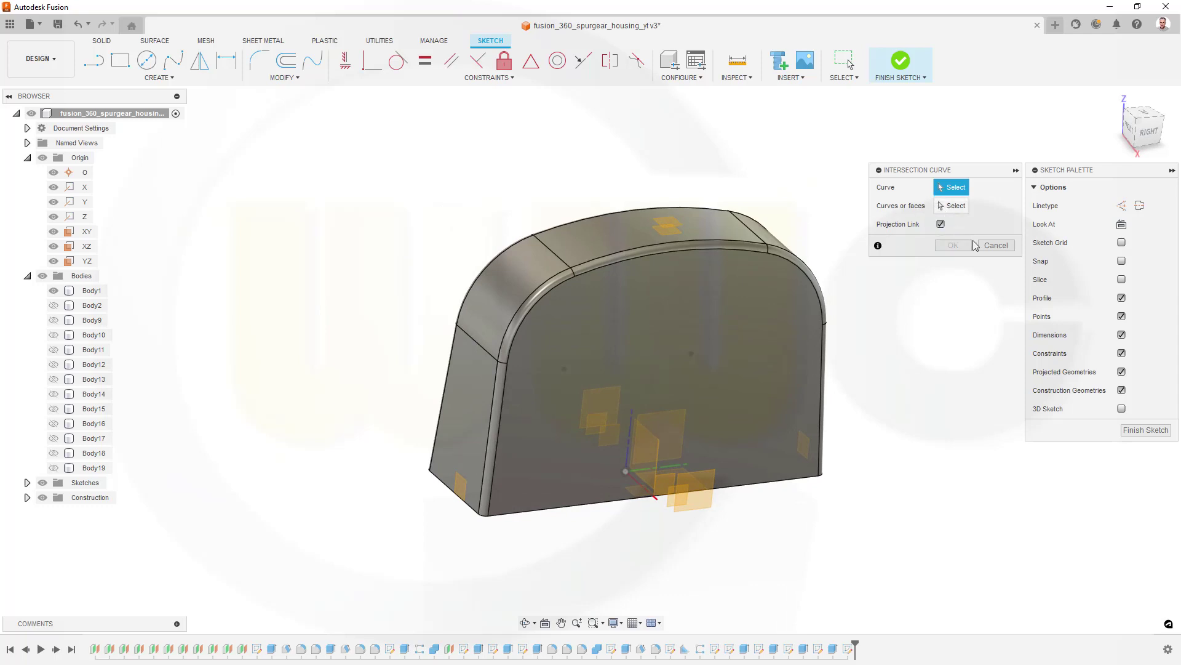
{"action": "left_click", "coordinate": [993, 246]}
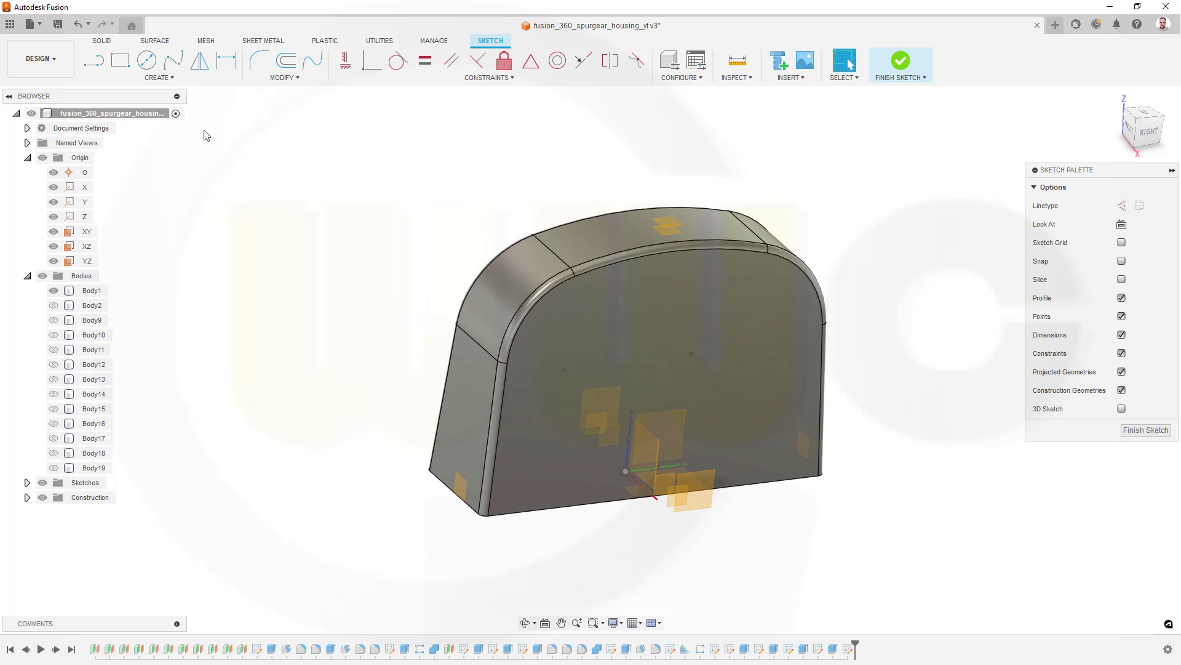
Intersect Body1's top face and its two adjoining rounded corner faces with the sketch plane to create linked reference arcs
{"action": "left_click", "coordinate": [174, 78]}
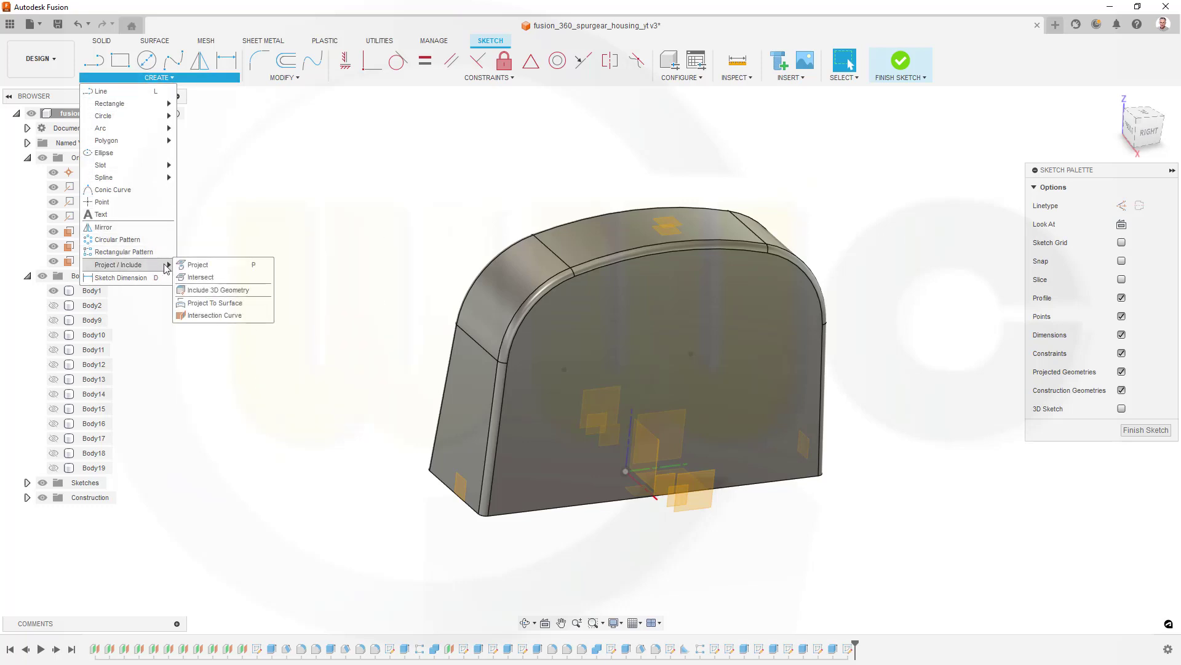
{"action": "left_click", "coordinate": [202, 277]}
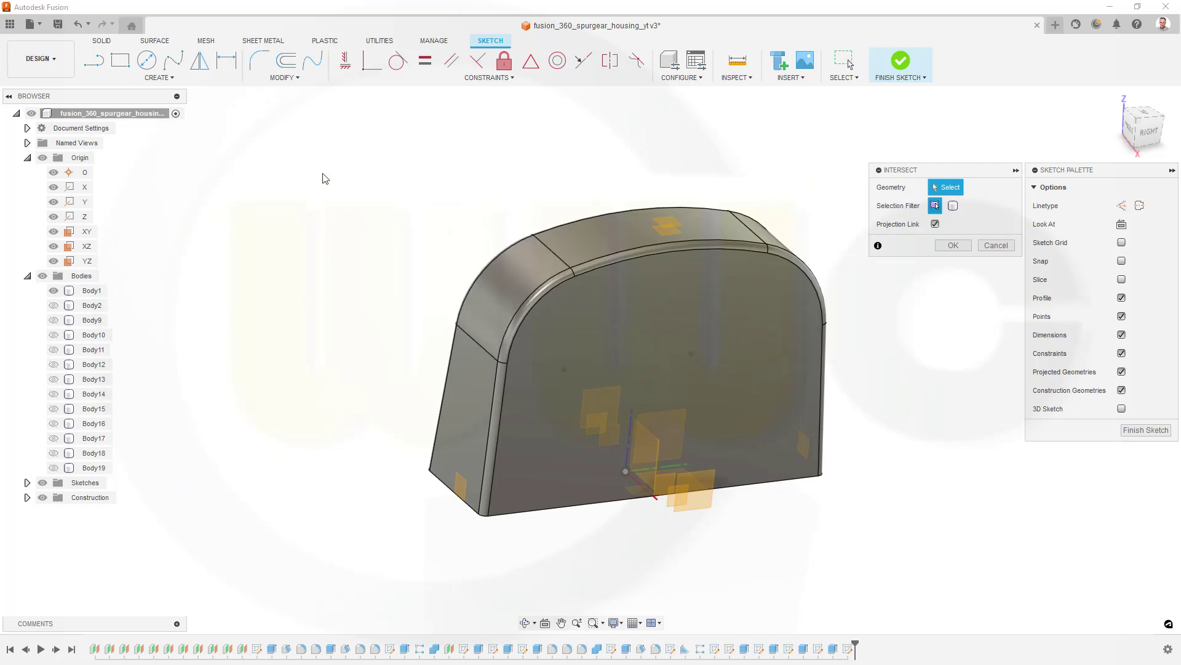
{"action": "left_click", "coordinate": [502, 295]}
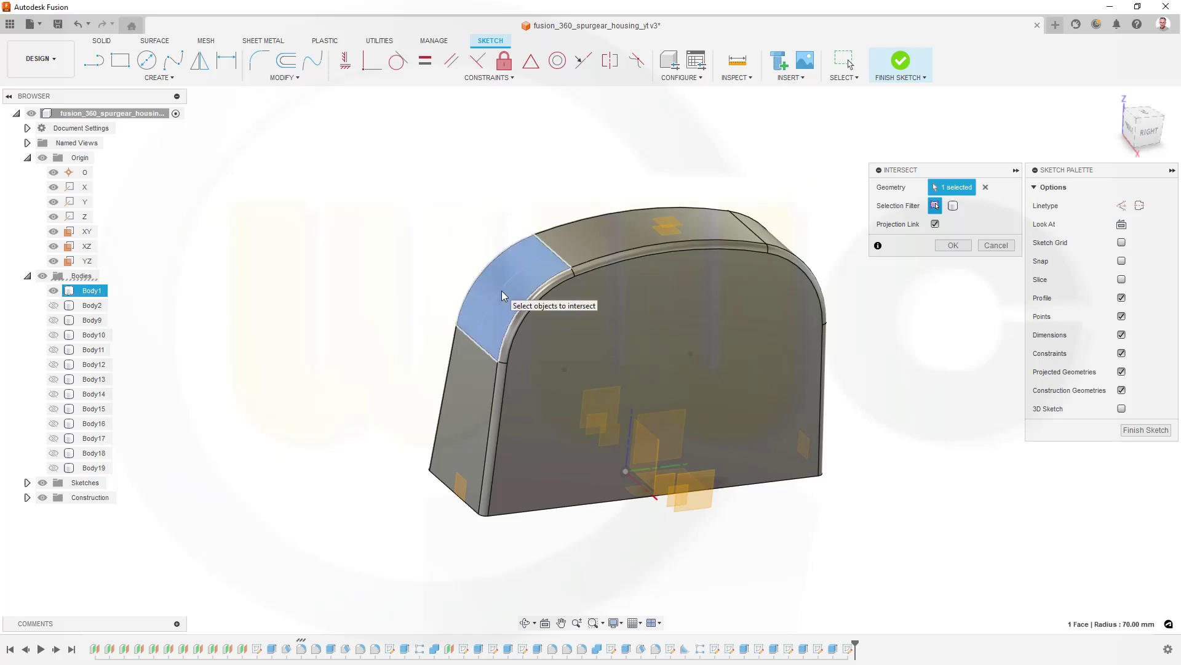
{"action": "left_click", "coordinate": [603, 240]}
{"action": "middle_click_drag", "start_coordinate": [877, 336], "coordinate": [792, 272], "text": "shift"}
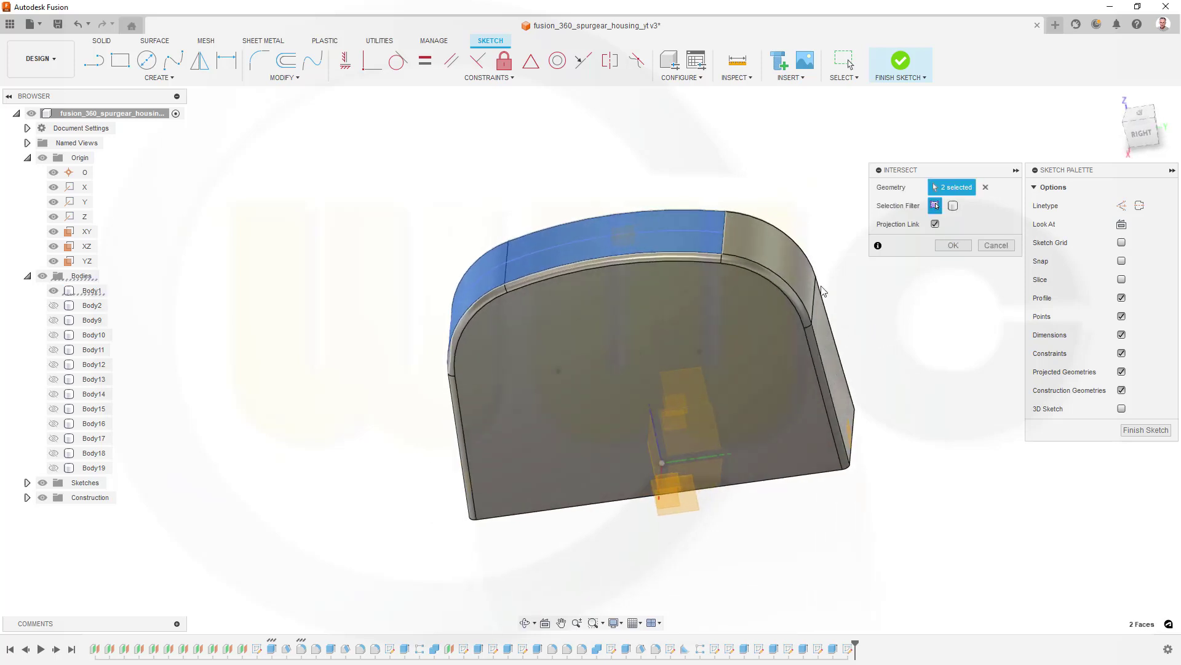
{"action": "left_click", "coordinate": [791, 272]}
{"action": "left_click", "coordinate": [957, 246]}
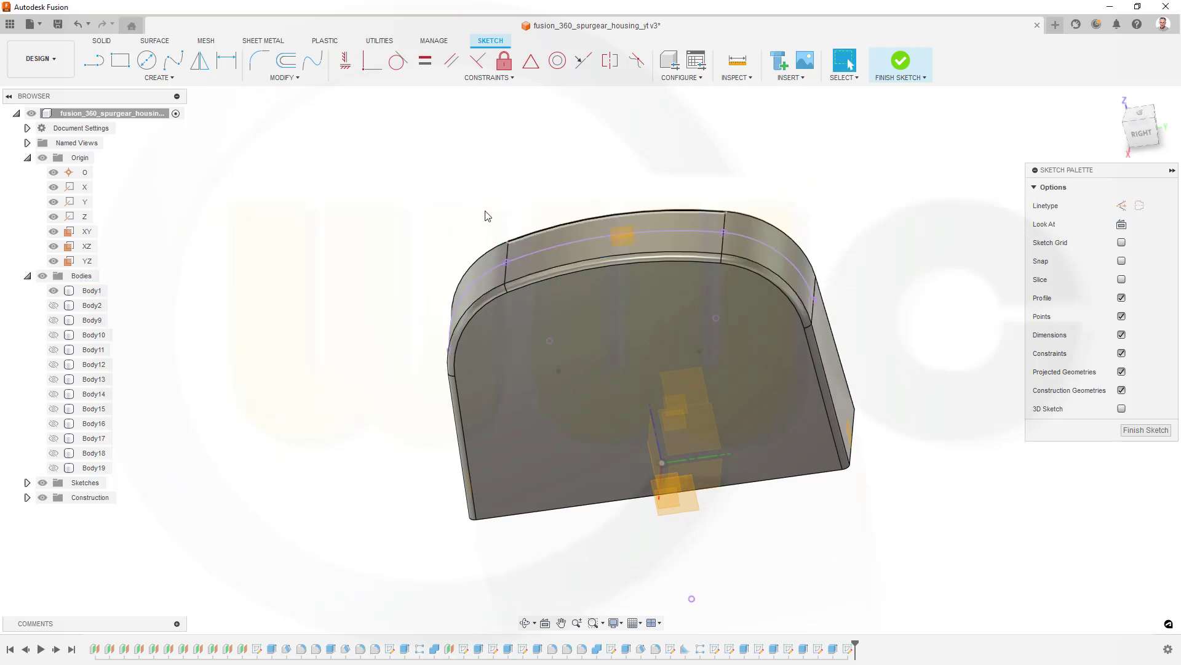
{"action": "middle_click_drag", "start_coordinate": [488, 215], "coordinate": [492, 176], "text": "shift"}
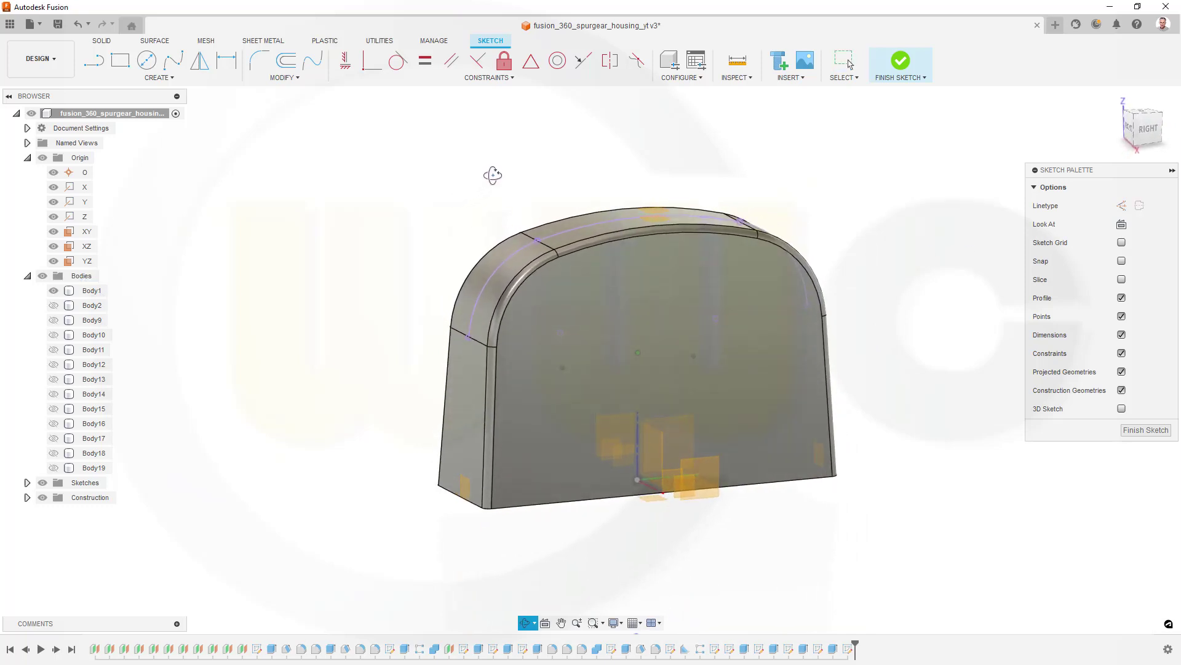
{"action": "key", "text": "Escape"}
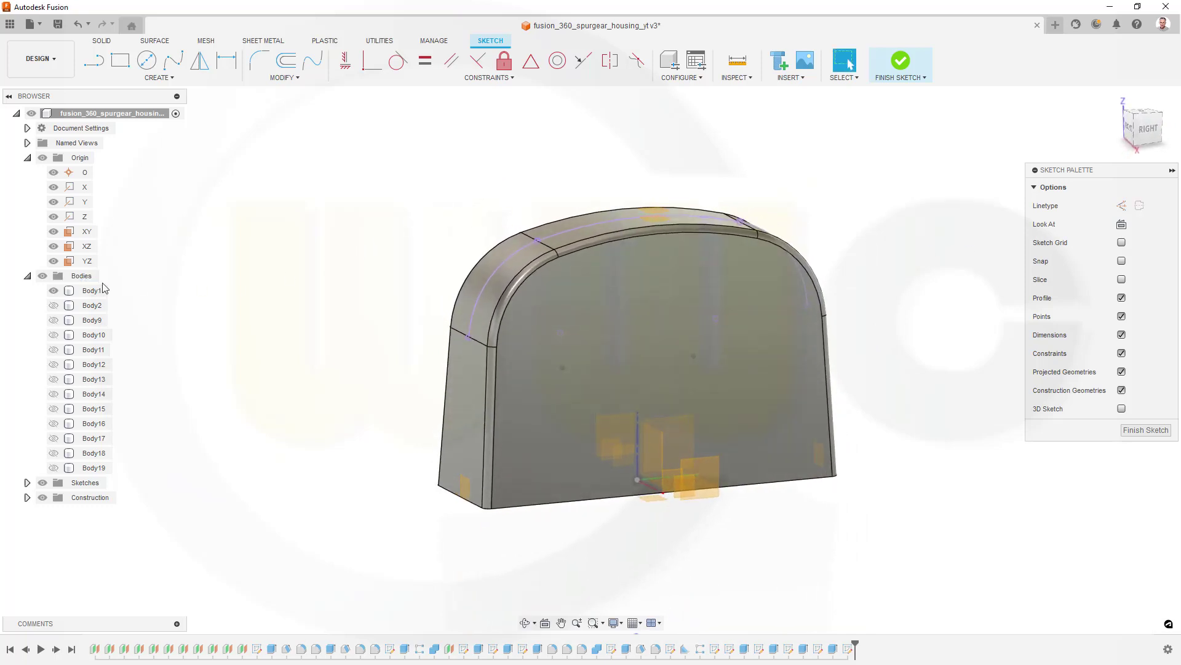
Hide Body1 and convert all three intersected arcs to construction geometry
{"action": "left_click", "coordinate": [53, 291]}
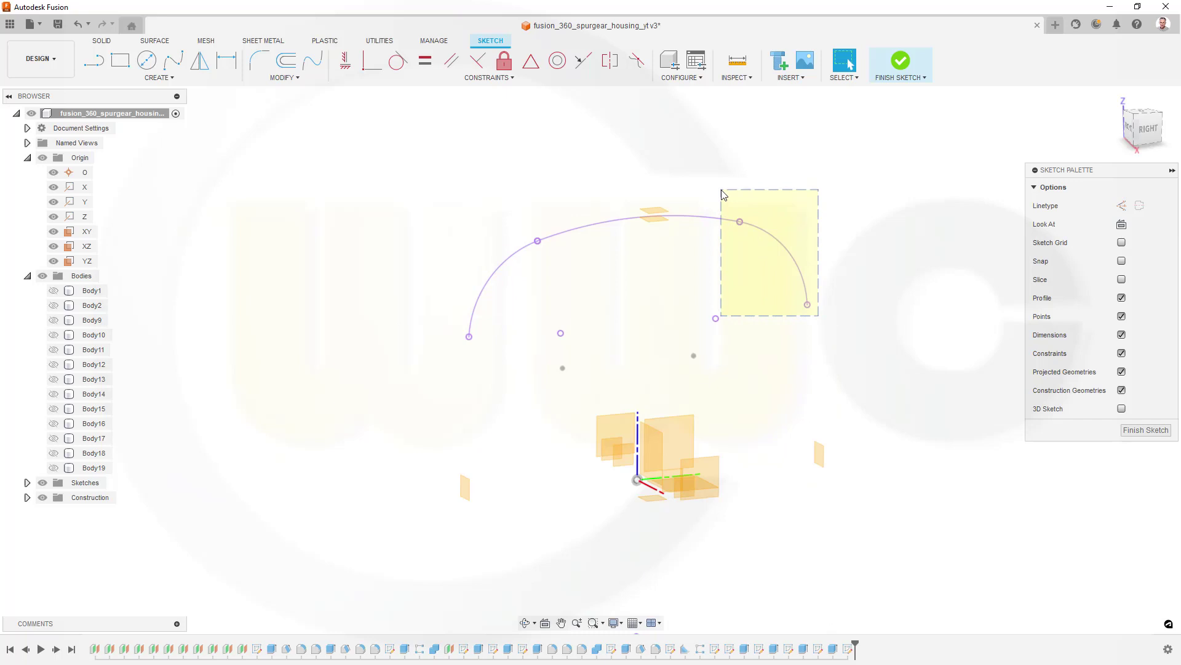
{"action": "left_click_drag", "start_coordinate": [722, 194], "coordinate": [721, 194]}
{"action": "right_click", "coordinate": [581, 234]}
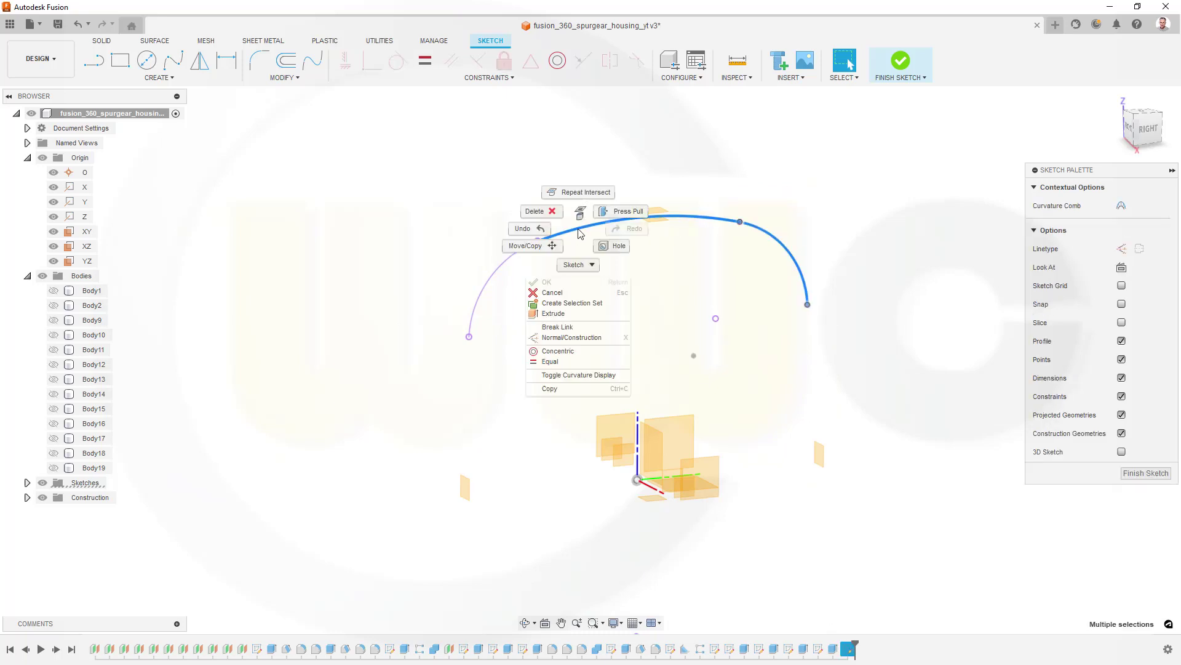
{"action": "left_click", "coordinate": [567, 337]}
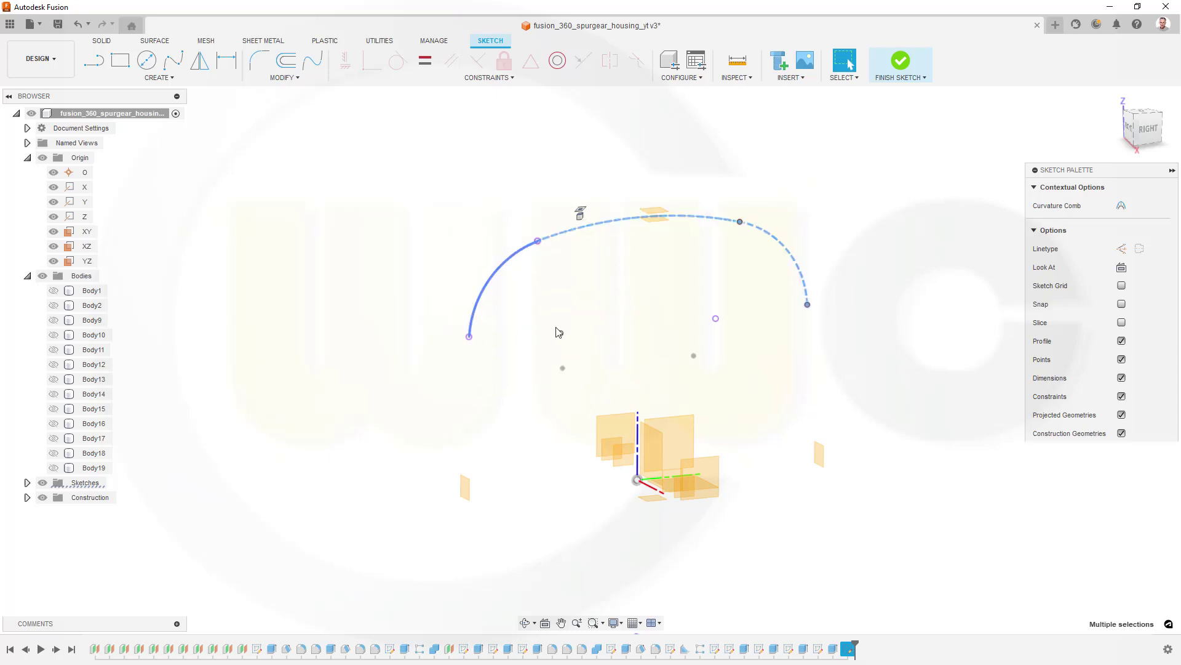
{"action": "left_click", "coordinate": [493, 283]}
{"action": "right_click", "coordinate": [493, 284]}
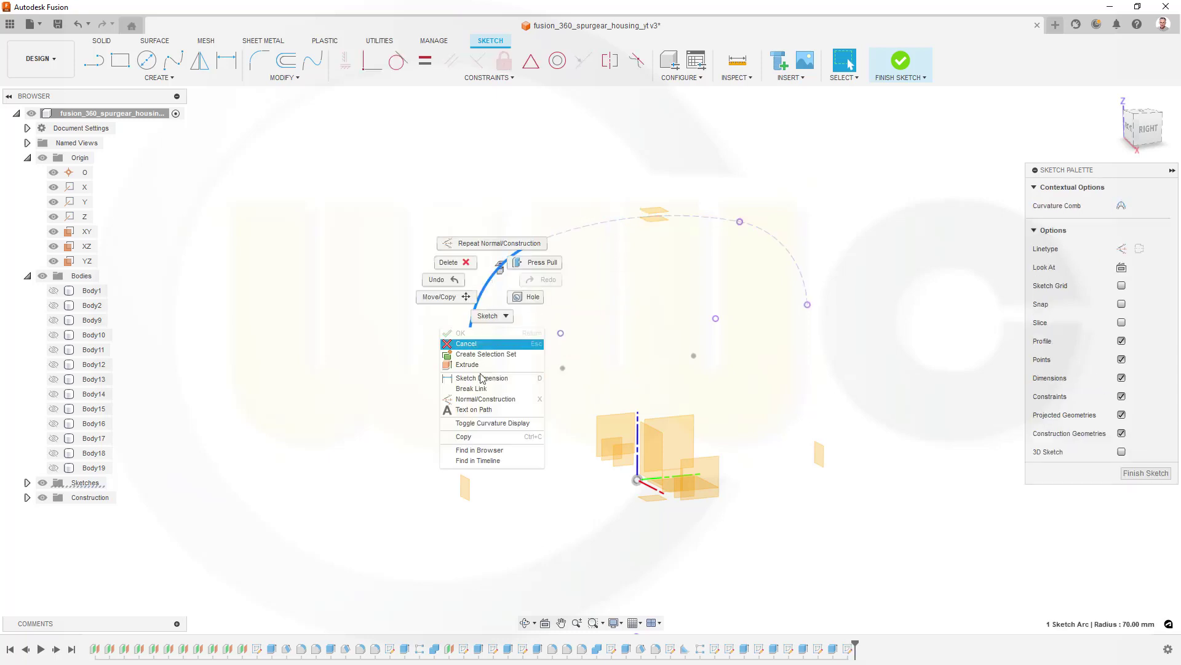
{"action": "left_click", "coordinate": [485, 399]}
{"action": "left_click", "coordinate": [634, 280]}
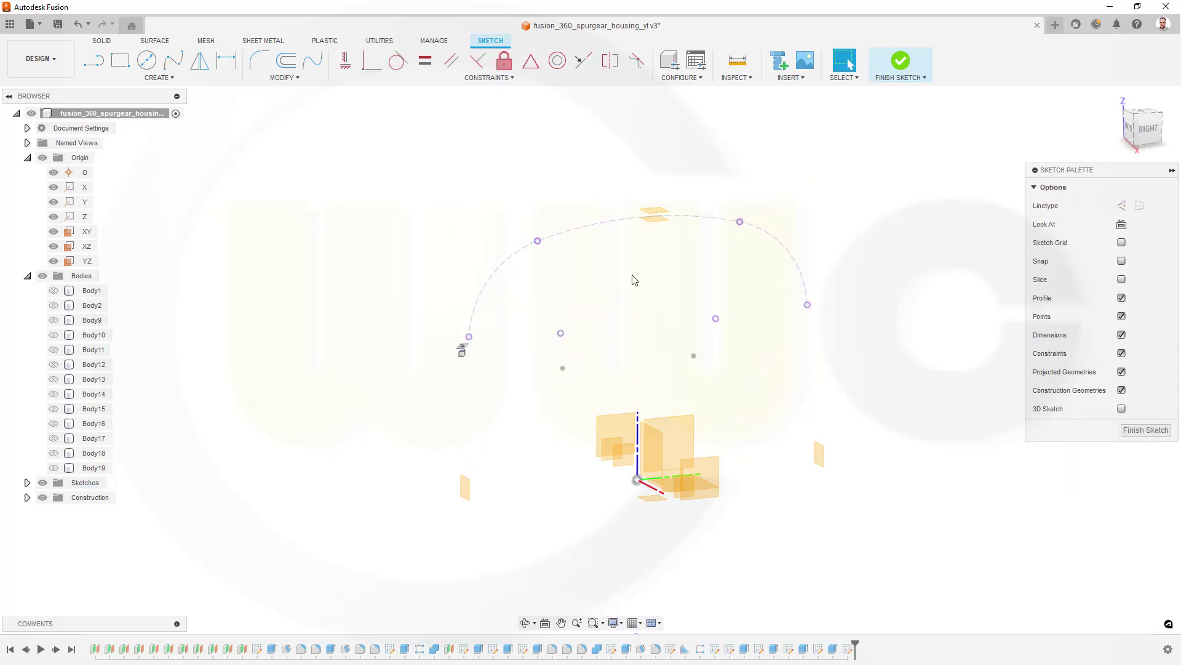
Draw a center-diameter circle of 700 mm diameter with its centre outside the arc outline, beyond its positive-Y end
{"action": "scroll", "coordinate": [612, 270], "scroll_direction": "up", "scroll_amount": 3}
{"action": "scroll", "coordinate": [636, 309], "scroll_direction": "down", "scroll_amount": 2}
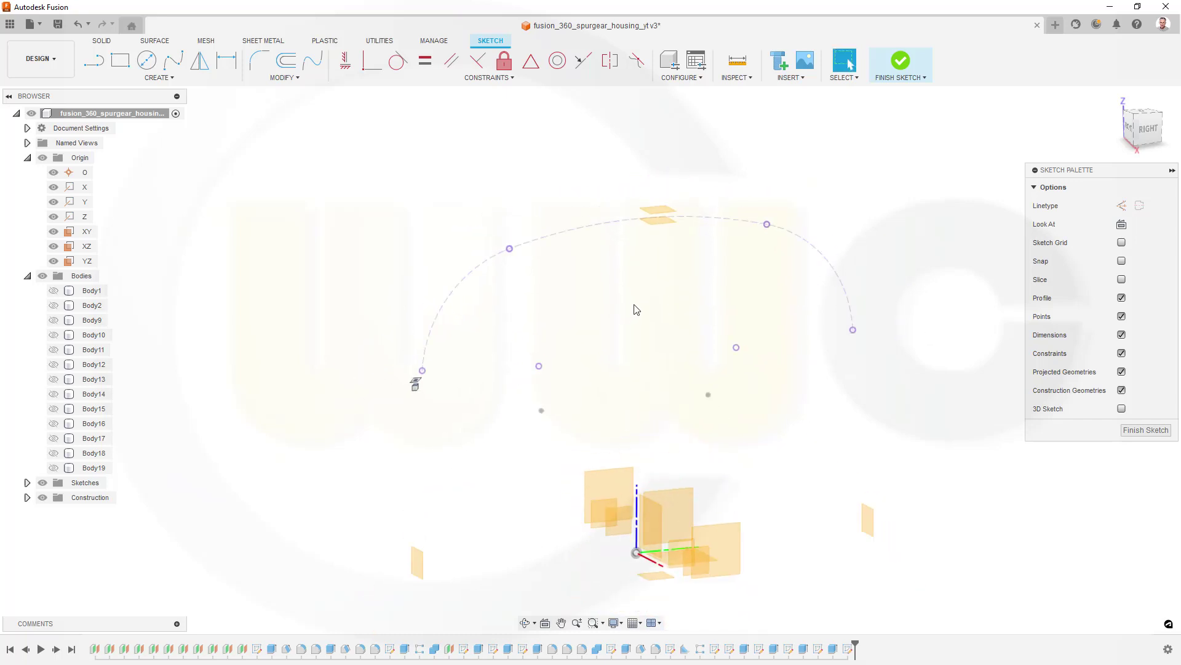
{"action": "left_click", "coordinate": [147, 60]}
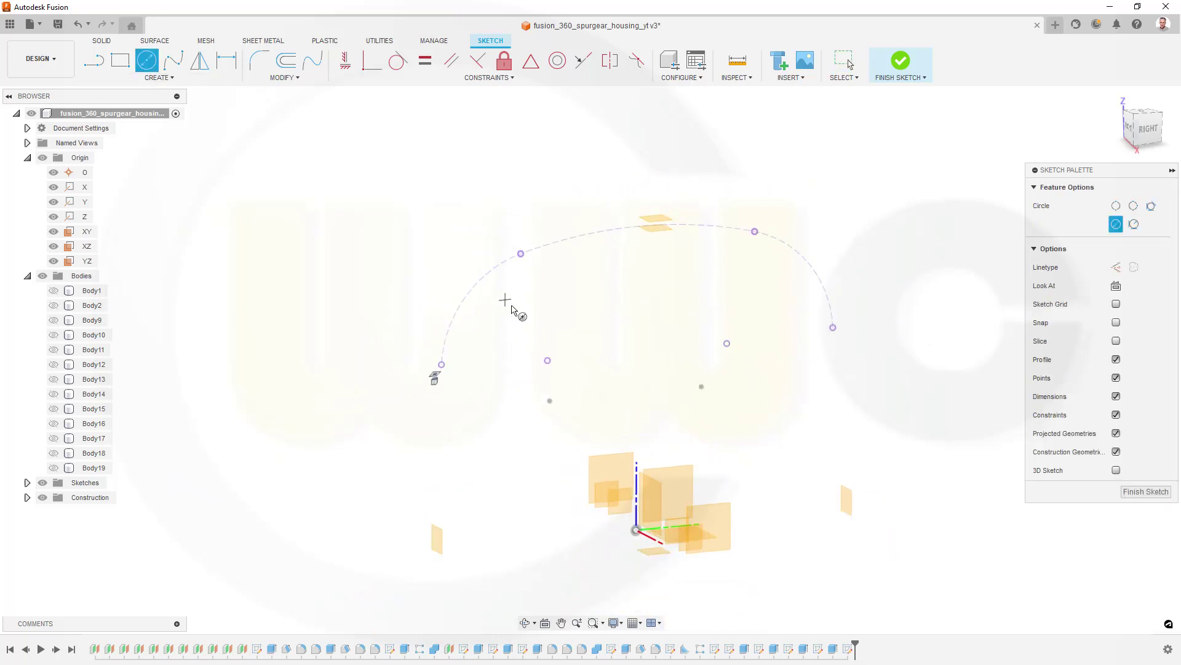
{"action": "left_click", "coordinate": [872, 435]}
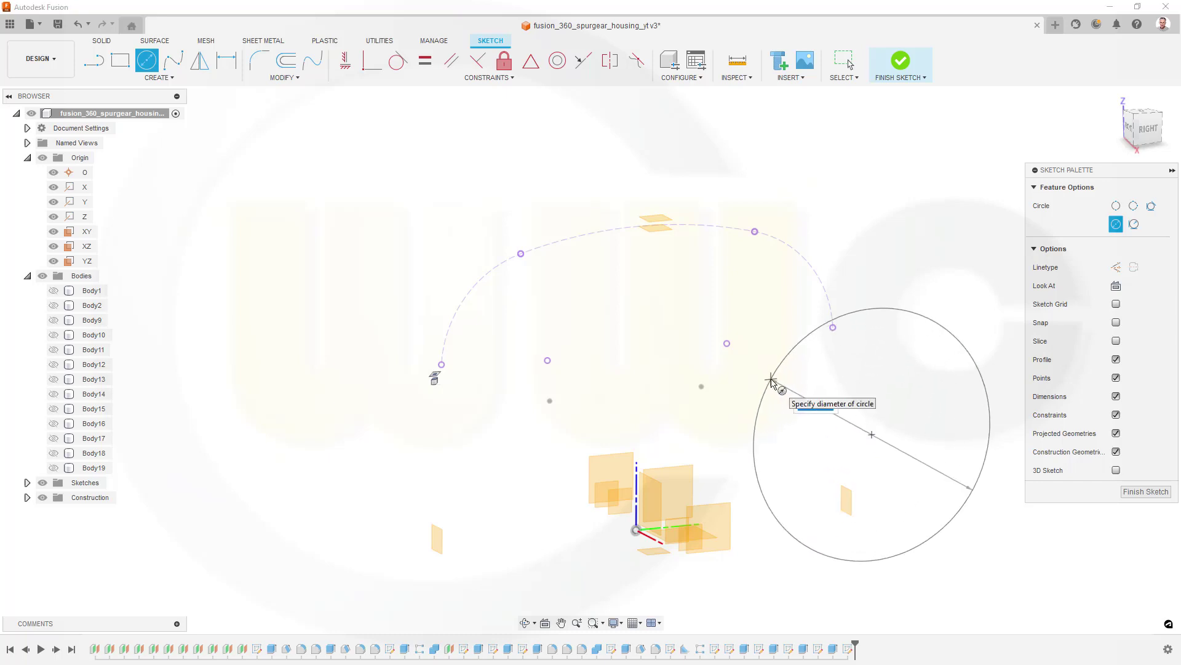
{"action": "type", "text": "700"}
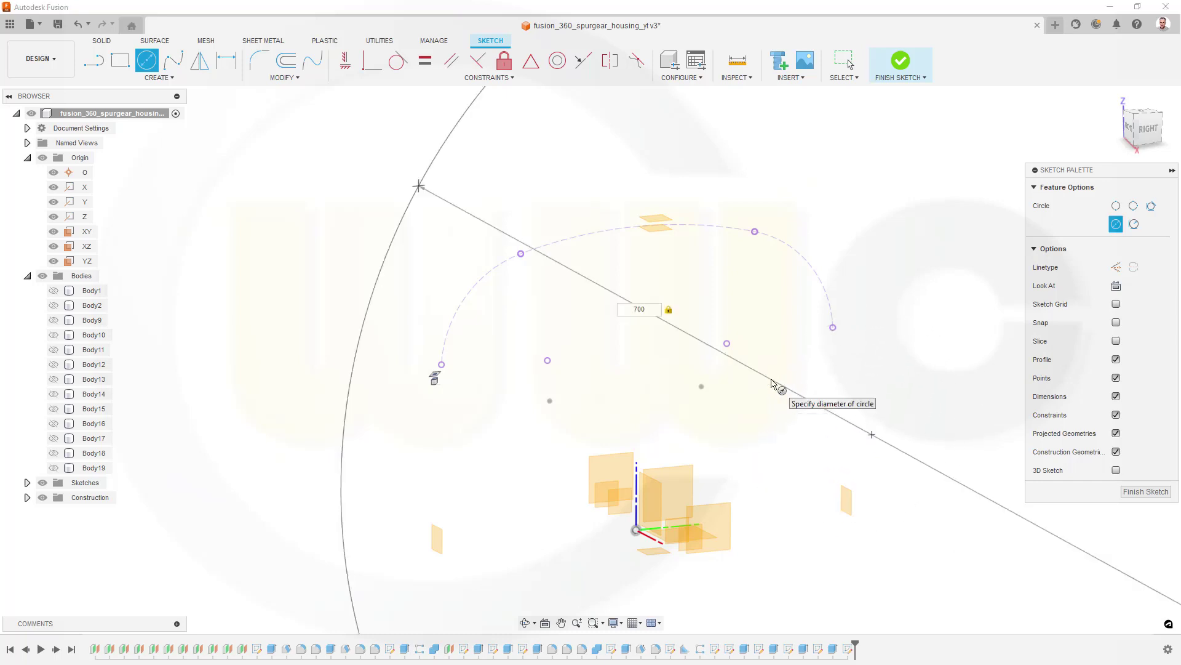
{"action": "key", "text": "Return"}
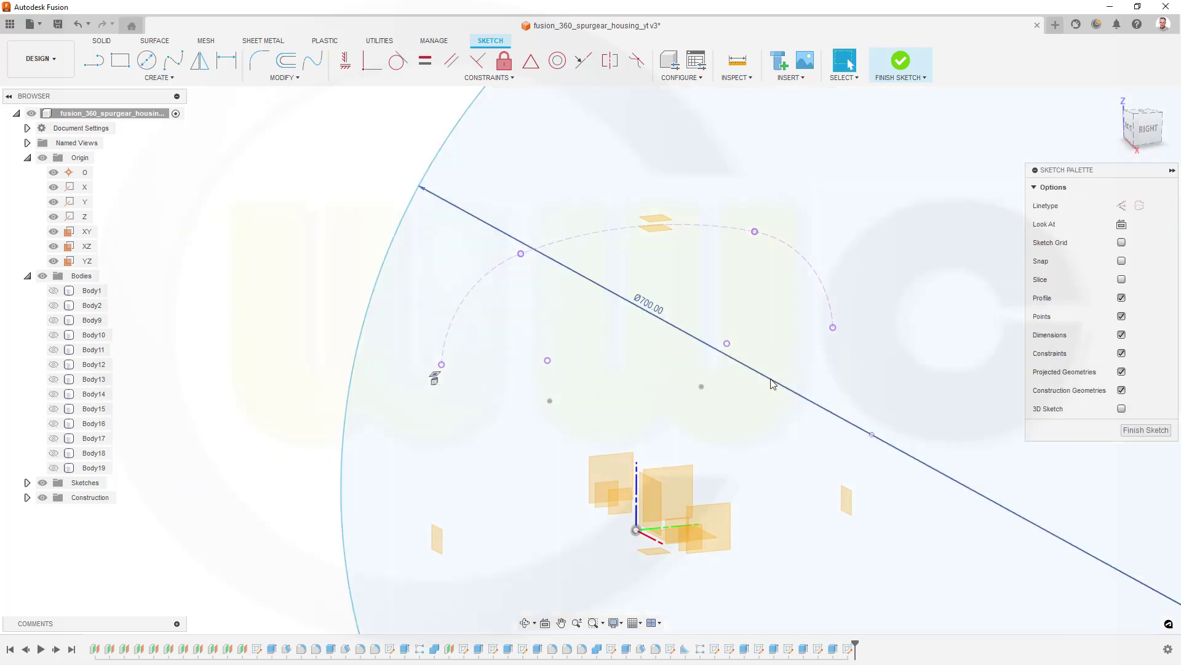
Draw a second circle of 690 mm diameter on the same centre as the 700 mm circle
{"action": "left_click", "coordinate": [849, 227]}
{"action": "right_click", "coordinate": [849, 227]}
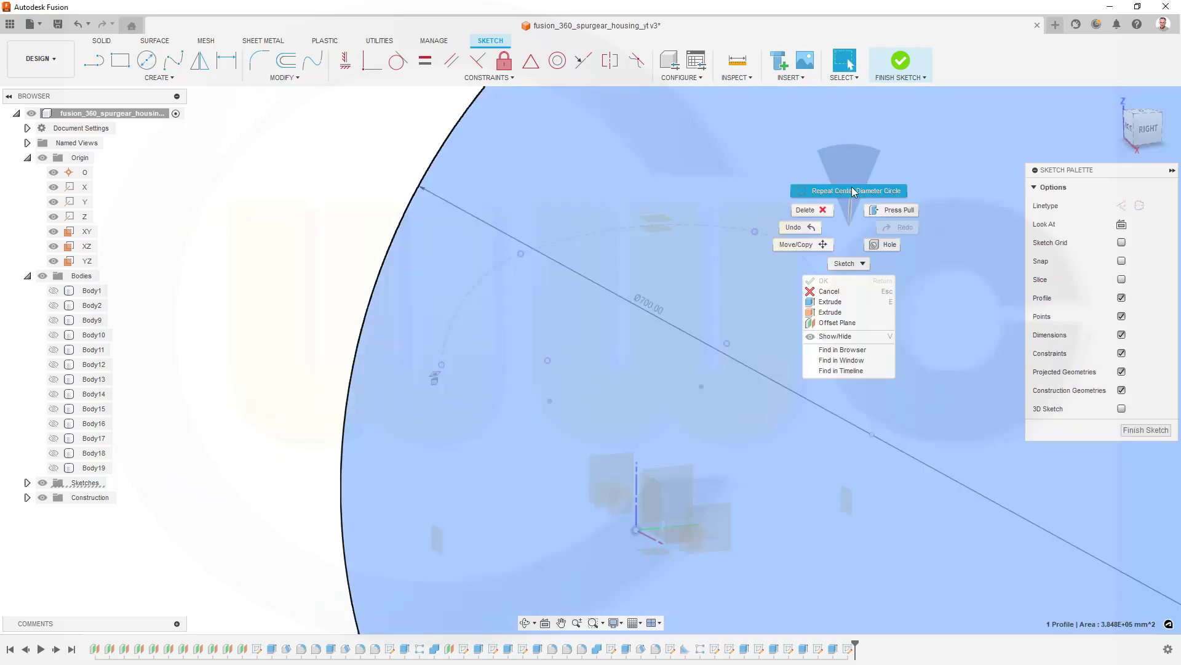
{"action": "left_click", "coordinate": [855, 192]}
{"action": "left_click", "coordinate": [872, 426]}
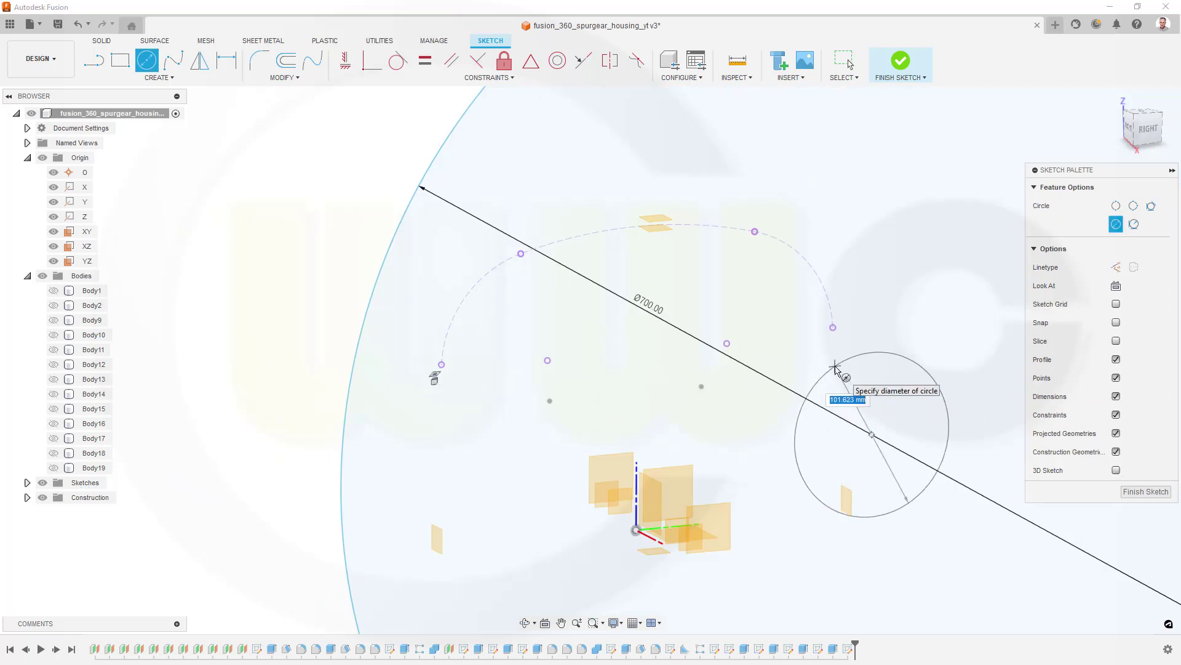
{"action": "type", "text": "690"}
{"action": "key", "text": "Return"}
{"action": "key", "text": "Escape"}
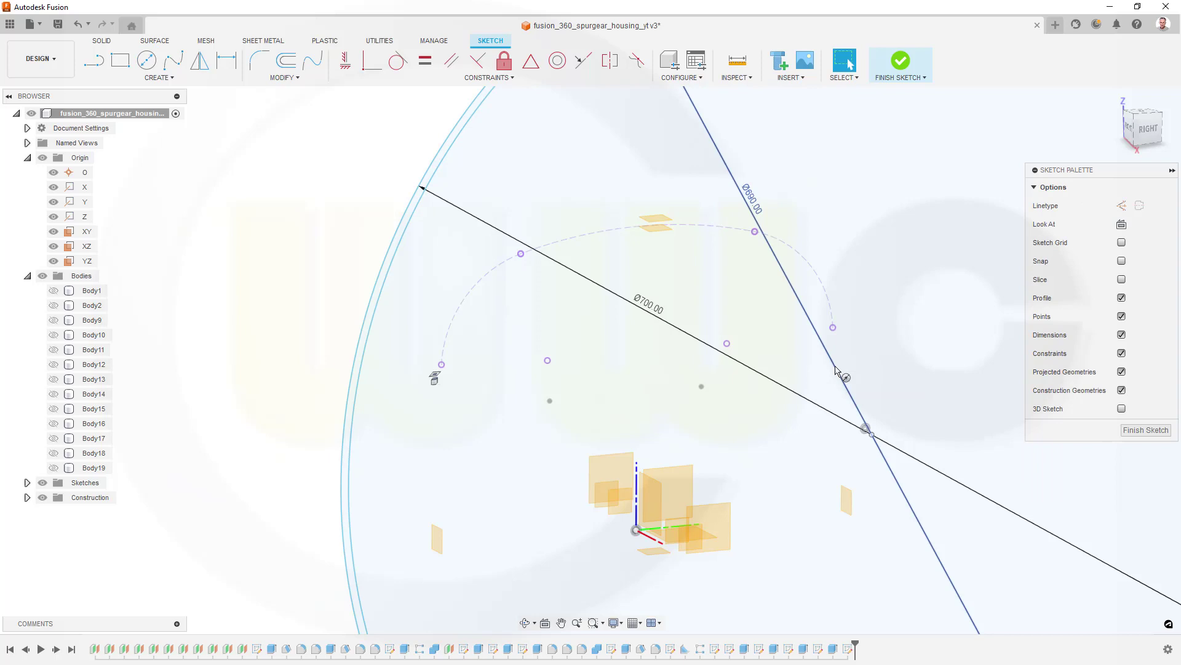
Constrain the shared centre of the 700 mm and 690 mm circles to be coincident with the Z axis
{"action": "scroll", "coordinate": [755, 278], "scroll_direction": "down", "scroll_amount": 5}
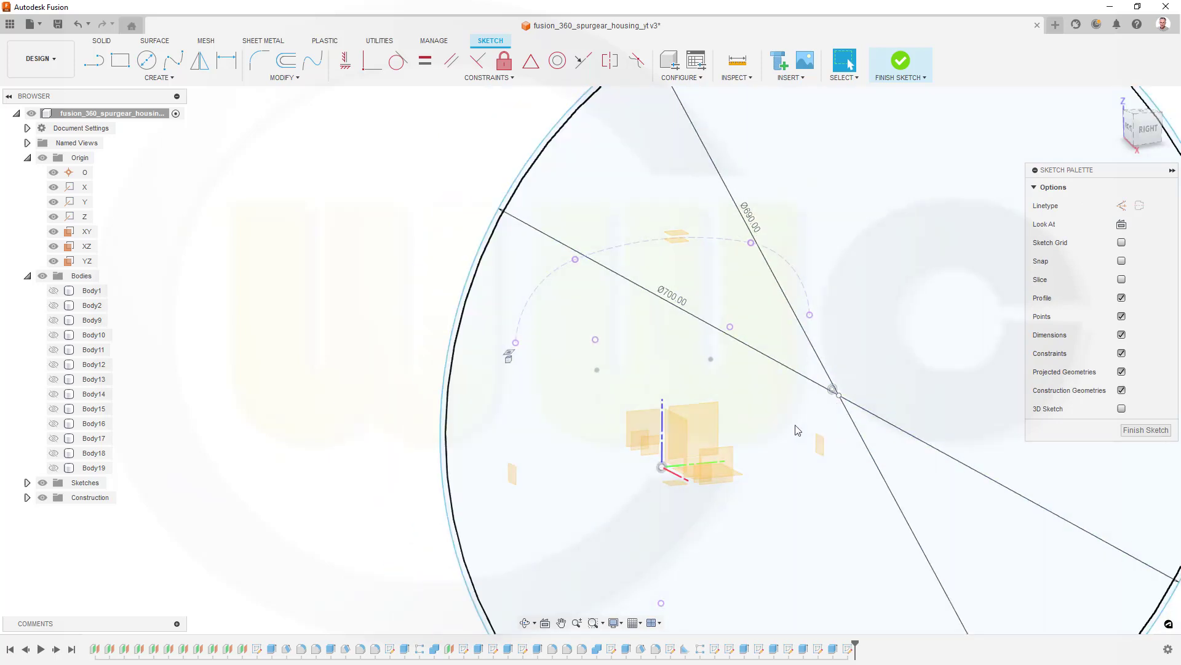
{"action": "left_click", "coordinate": [1148, 129]}
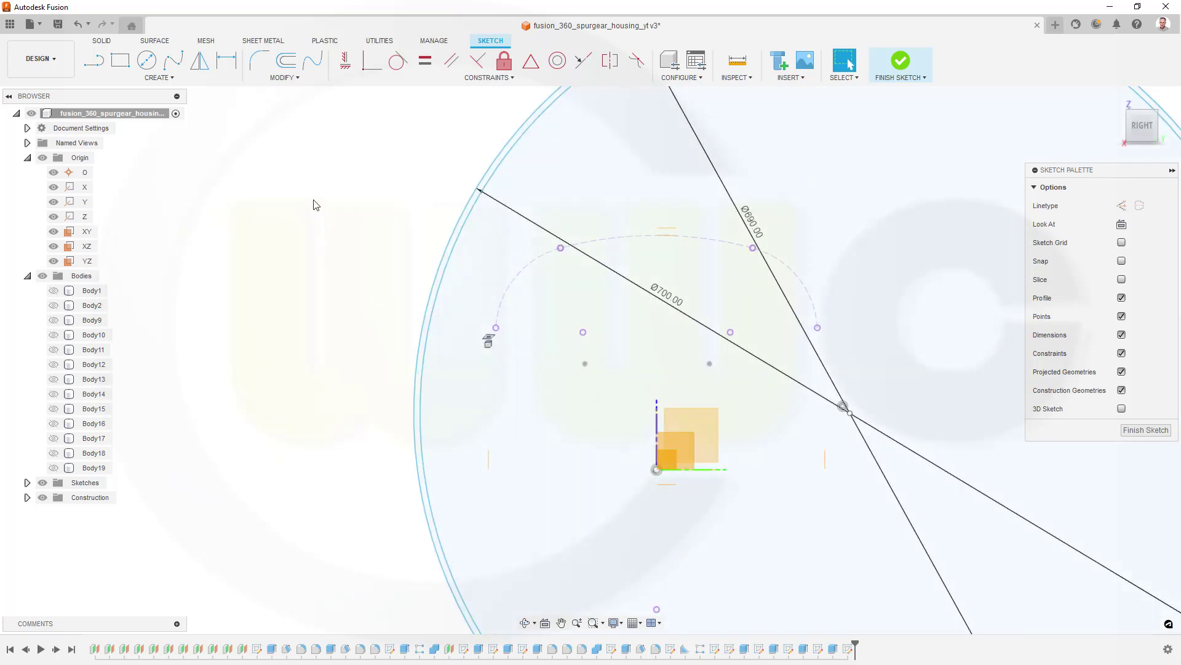
{"action": "left_click", "coordinate": [372, 60]}
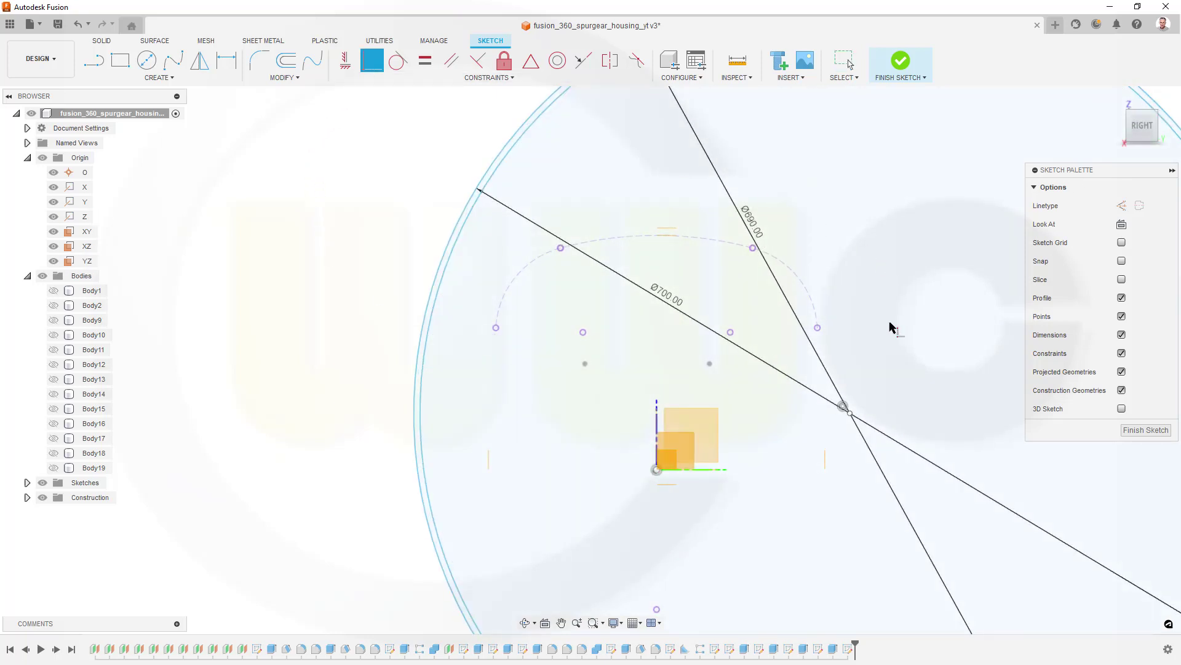
{"action": "left_click", "coordinate": [851, 414]}
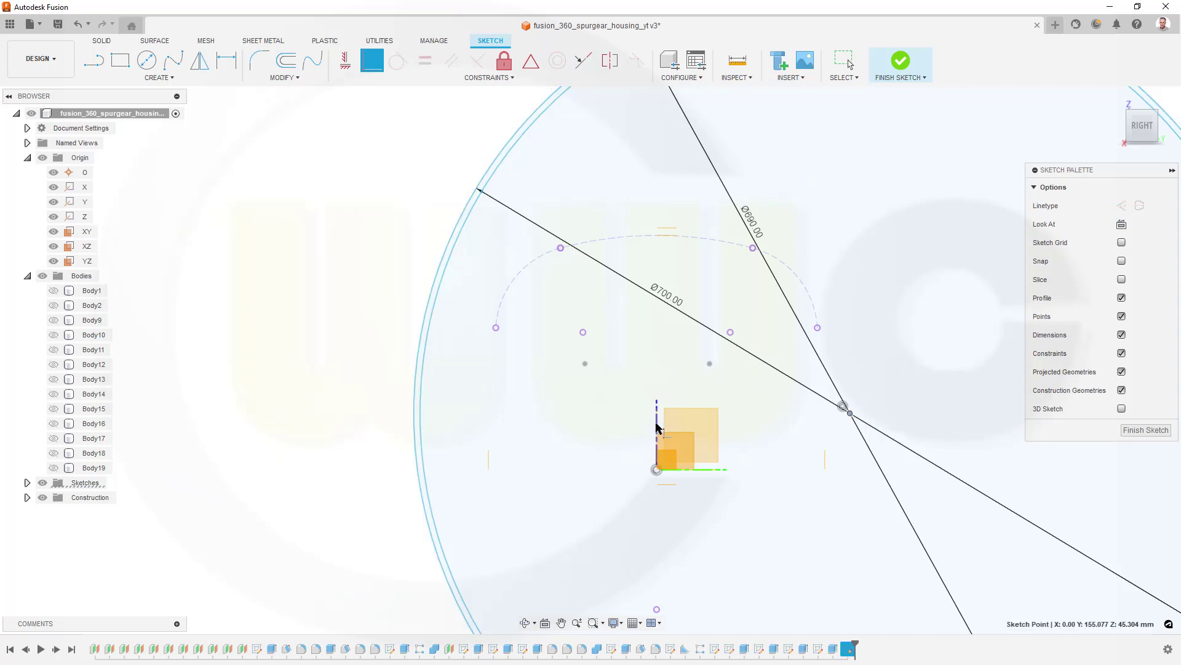
{"action": "left_click", "coordinate": [657, 434]}
{"action": "scroll", "coordinate": [676, 351], "scroll_direction": "down", "scroll_amount": 3}
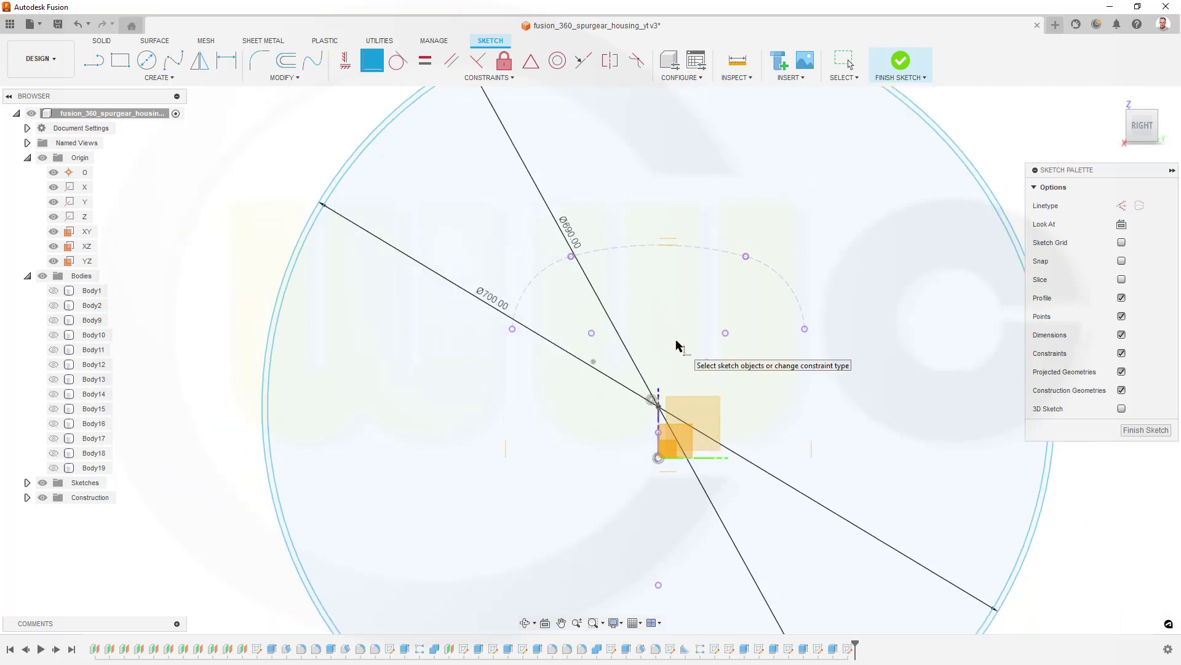
{"action": "key", "text": "Escape"}
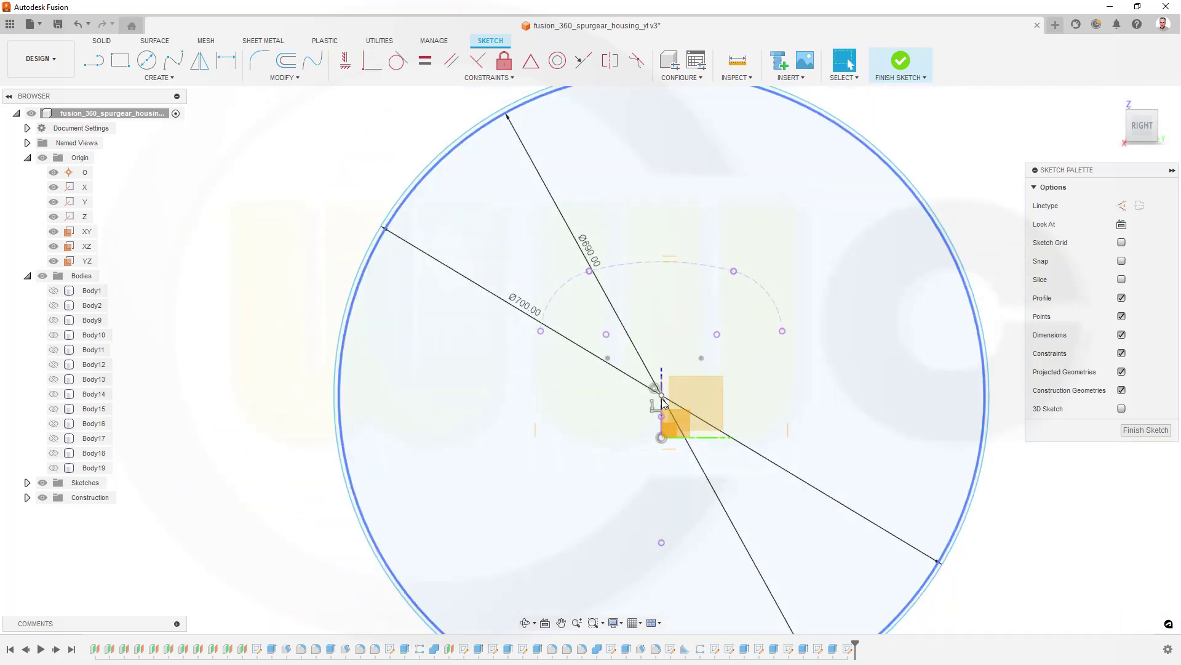
Move the circles' shared centre along the Z axis to about 175 mm below the origin
{"action": "left_click_drag", "start_coordinate": [661, 395], "coordinate": [653, 604]}
{"action": "scroll", "coordinate": [687, 376], "scroll_direction": "up", "scroll_amount": 3}
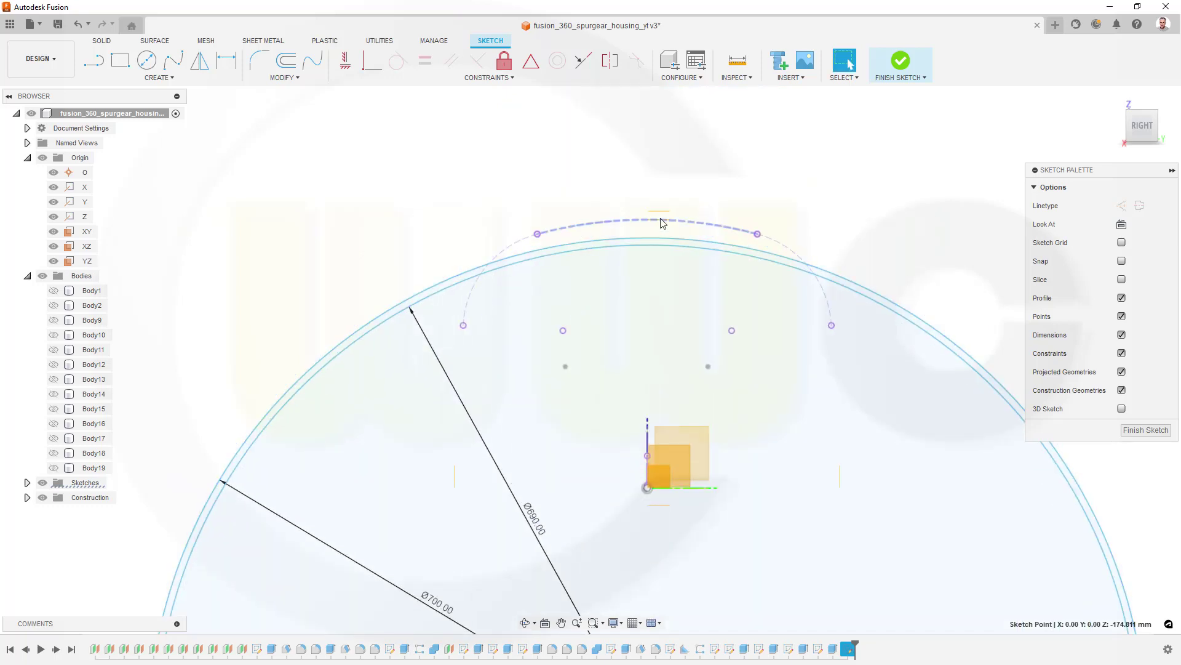
{"action": "scroll", "coordinate": [660, 221], "scroll_direction": "up", "scroll_amount": 6}
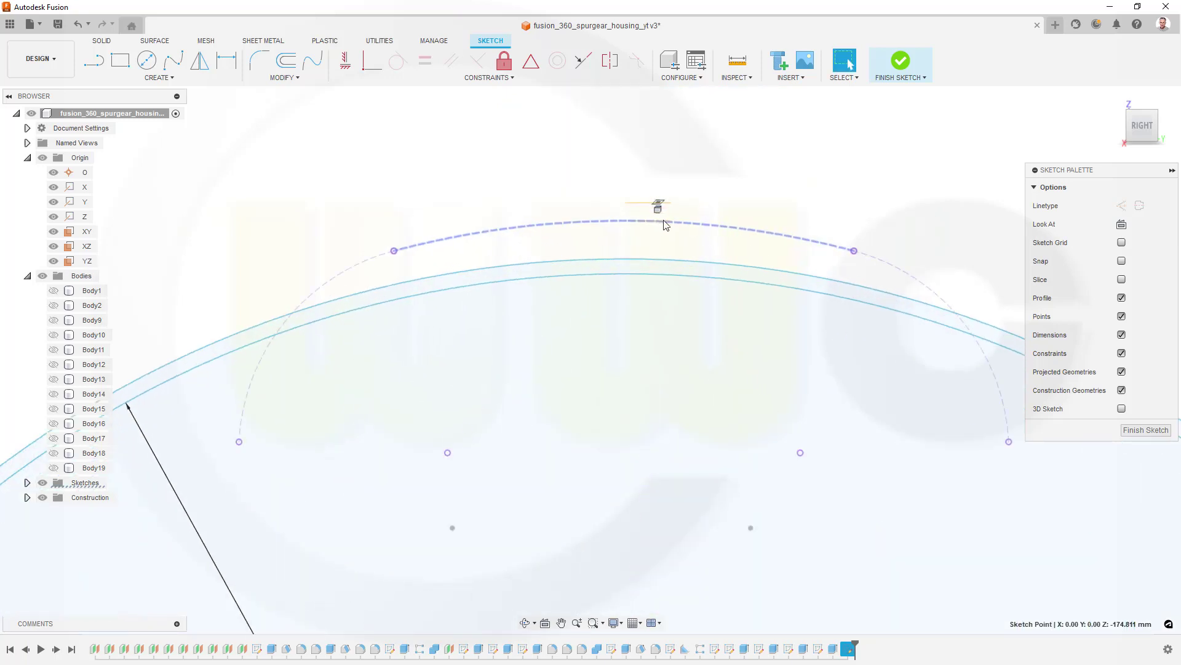
{"action": "scroll", "coordinate": [670, 222], "scroll_direction": "up", "scroll_amount": 3}
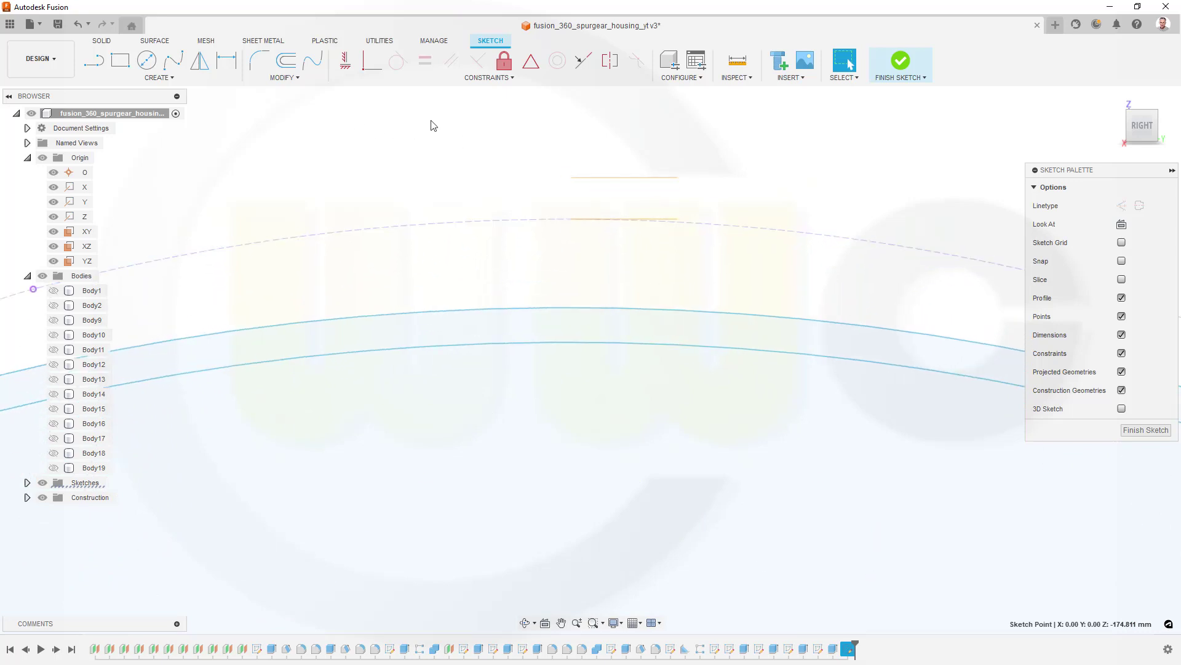
{"action": "left_click", "coordinate": [399, 61]}
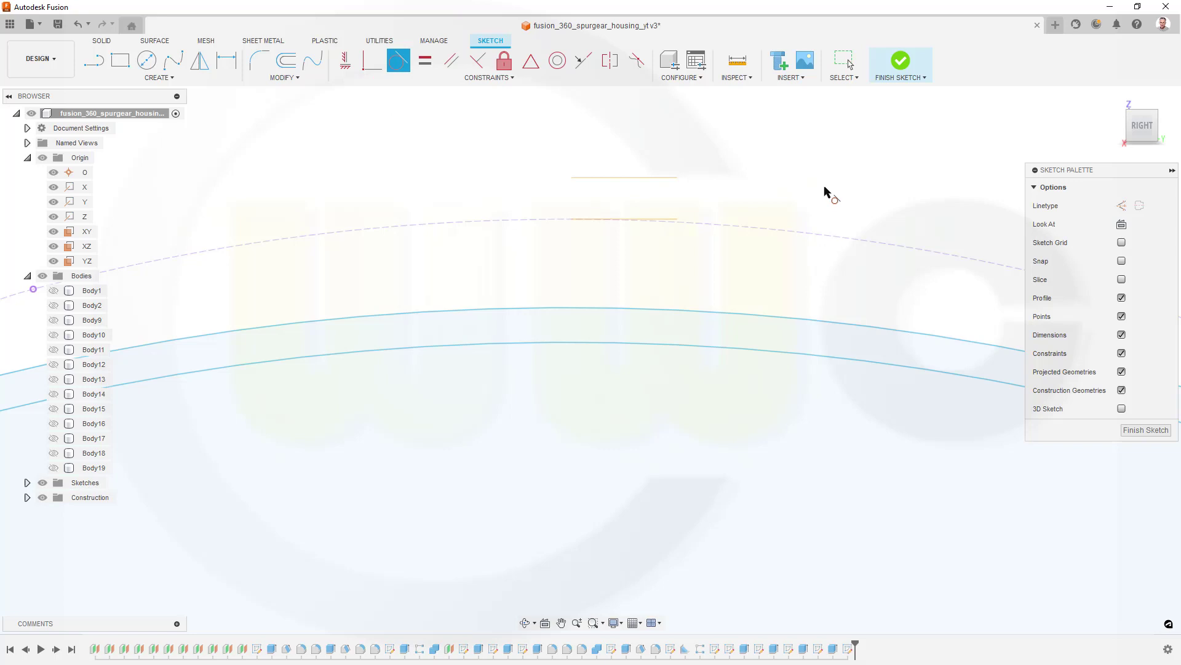
{"action": "left_click", "coordinate": [642, 307]}
{"action": "scroll", "coordinate": [665, 246], "scroll_direction": "up", "scroll_amount": 3}
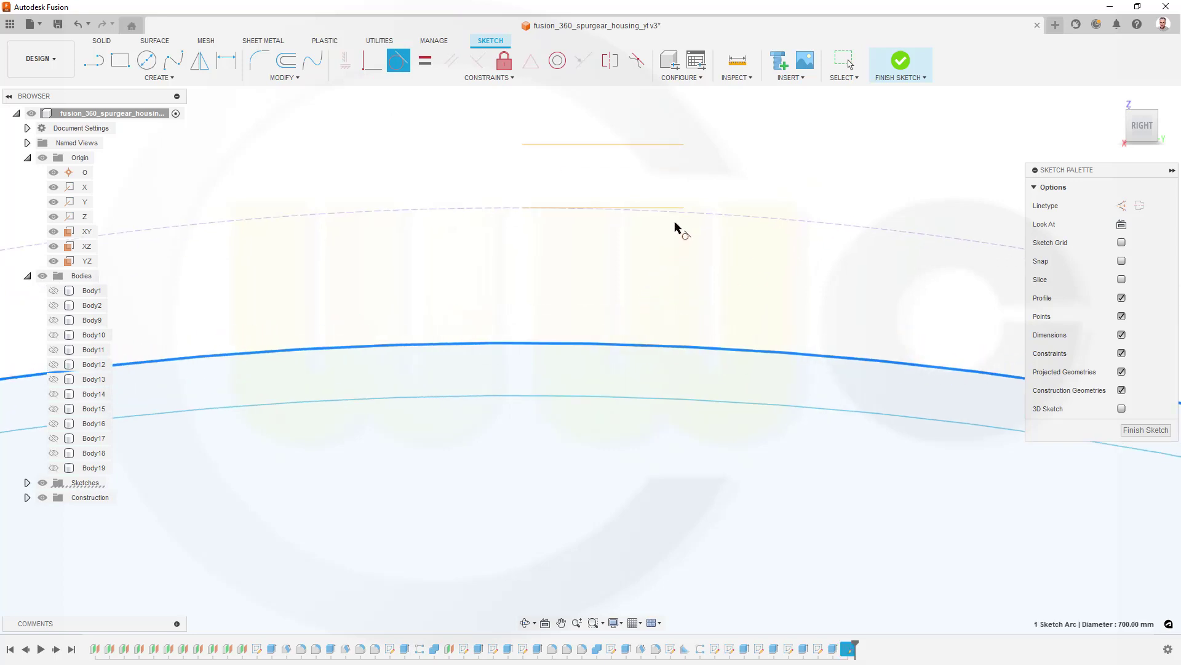
{"action": "scroll", "coordinate": [677, 222], "scroll_direction": "up", "scroll_amount": 2}
{"action": "key", "text": "Escape"}
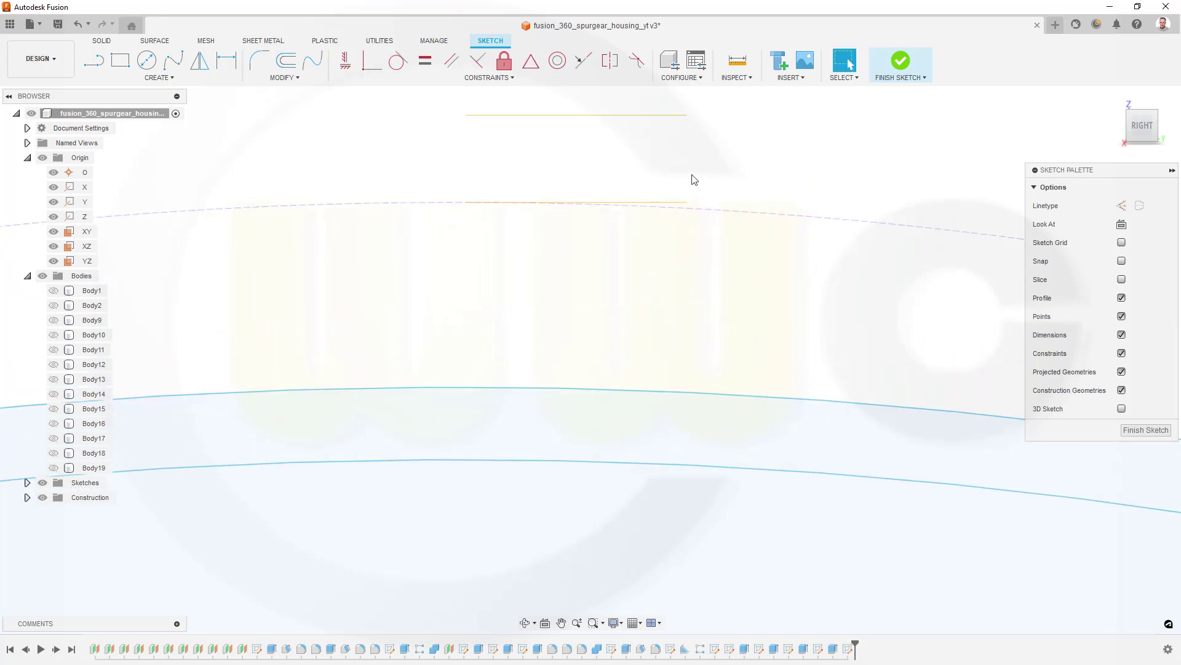
Project the construction plane touching the crown of the intersected top arc into the sketch as a linked line and convert it to construction
{"action": "left_click", "coordinate": [161, 79]}
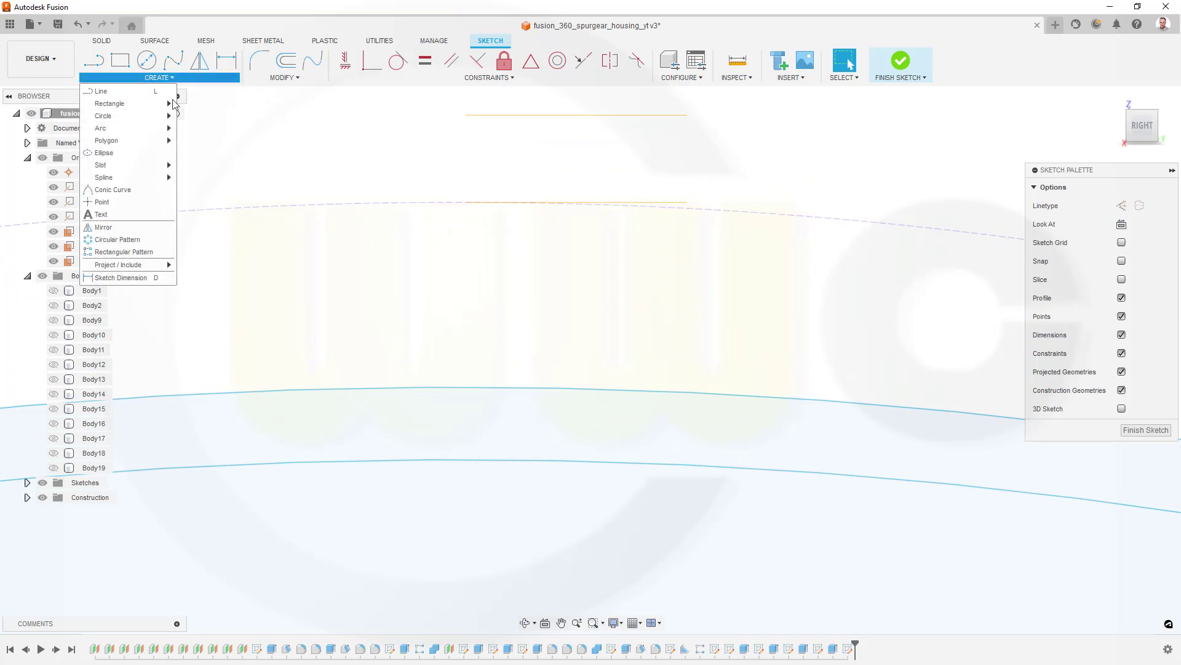
{"action": "mouse_move", "coordinate": [150, 268]}
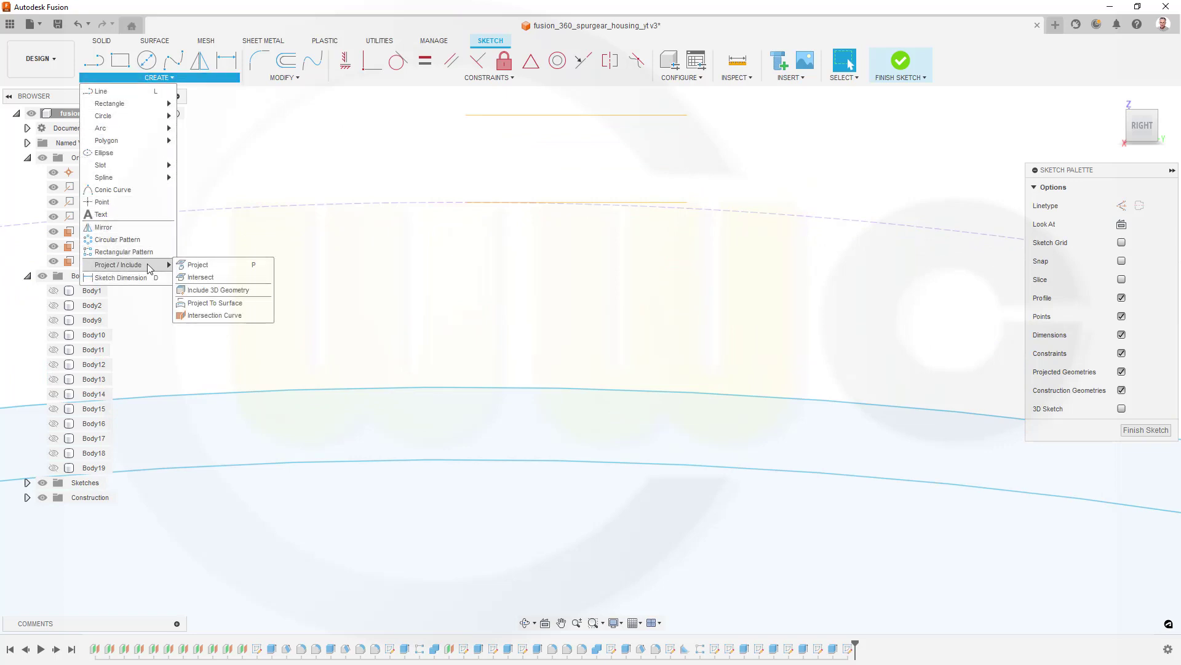
{"action": "left_click", "coordinate": [192, 265]}
{"action": "left_click", "coordinate": [679, 201]}
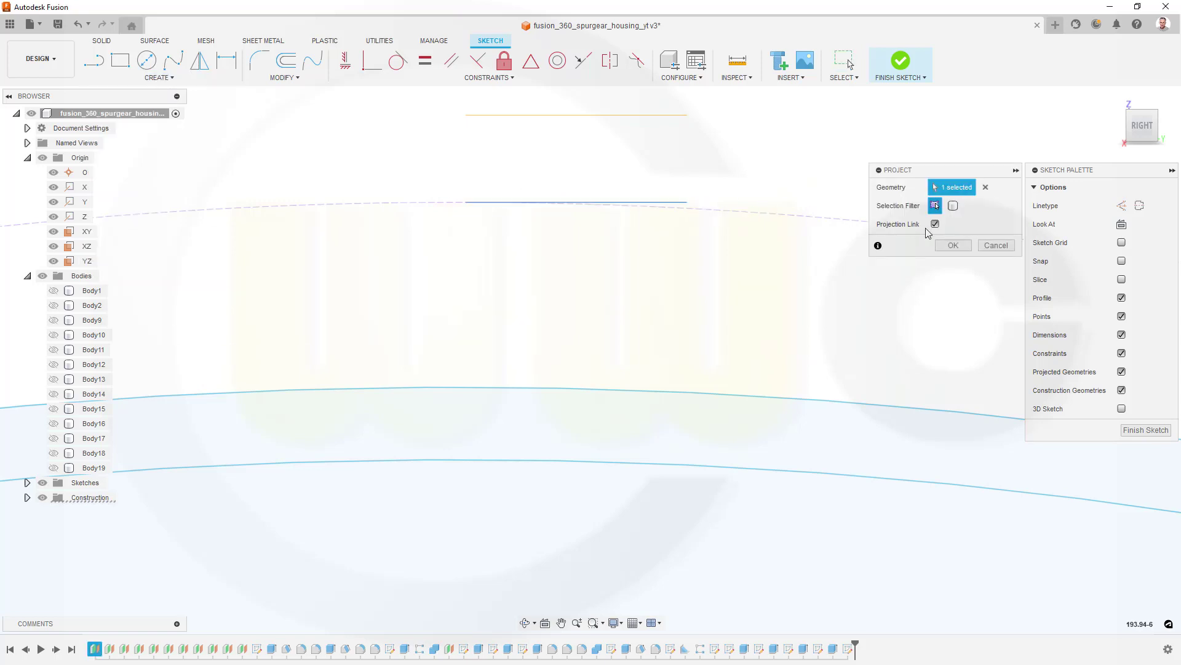
{"action": "left_click", "coordinate": [961, 246]}
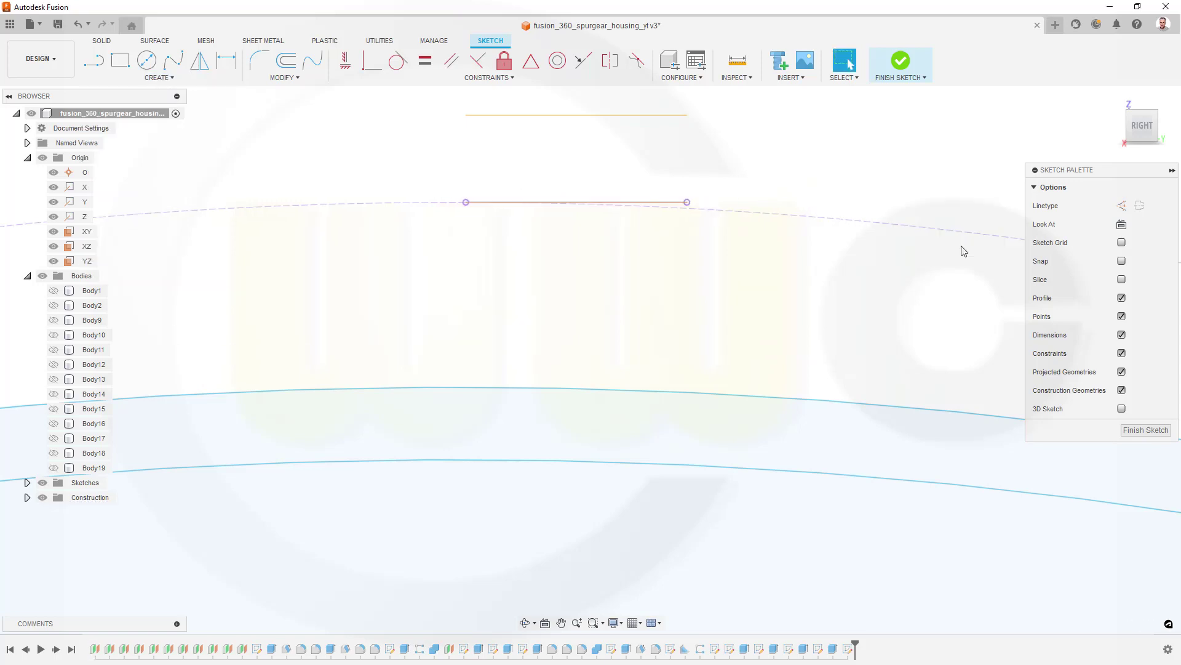
{"action": "left_click", "coordinate": [655, 203]}
{"action": "right_click", "coordinate": [655, 204]}
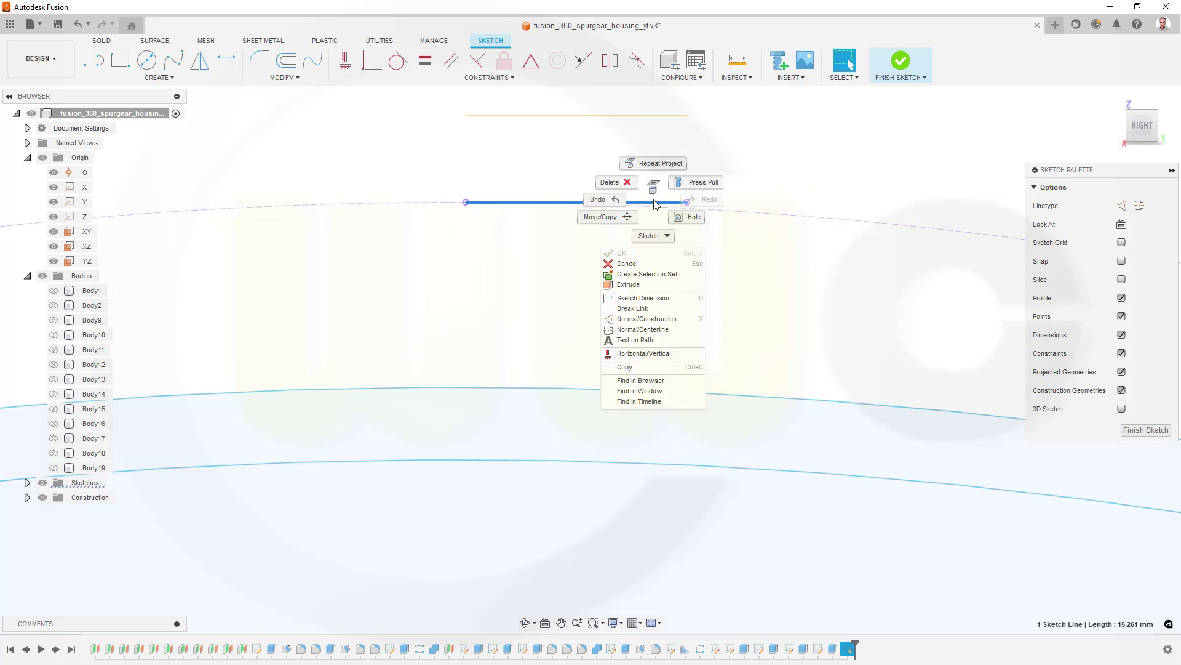
{"action": "left_click", "coordinate": [646, 319]}
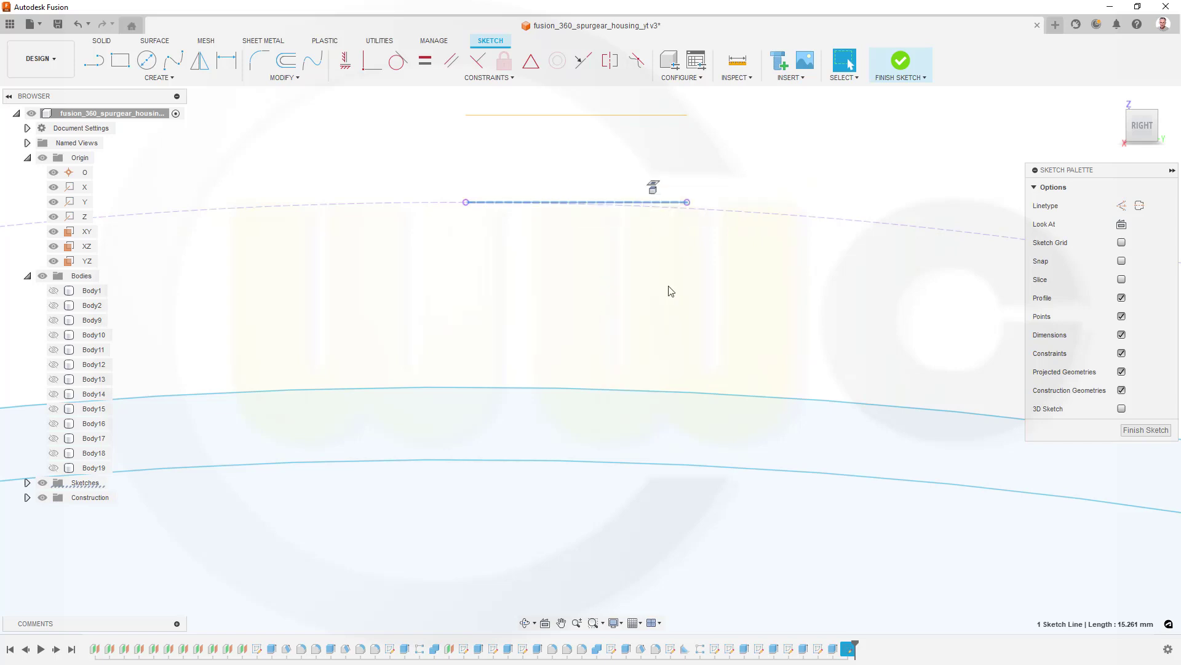
Make the 700 mm circle tangent to the projected construction line
{"action": "left_click", "coordinate": [398, 60]}
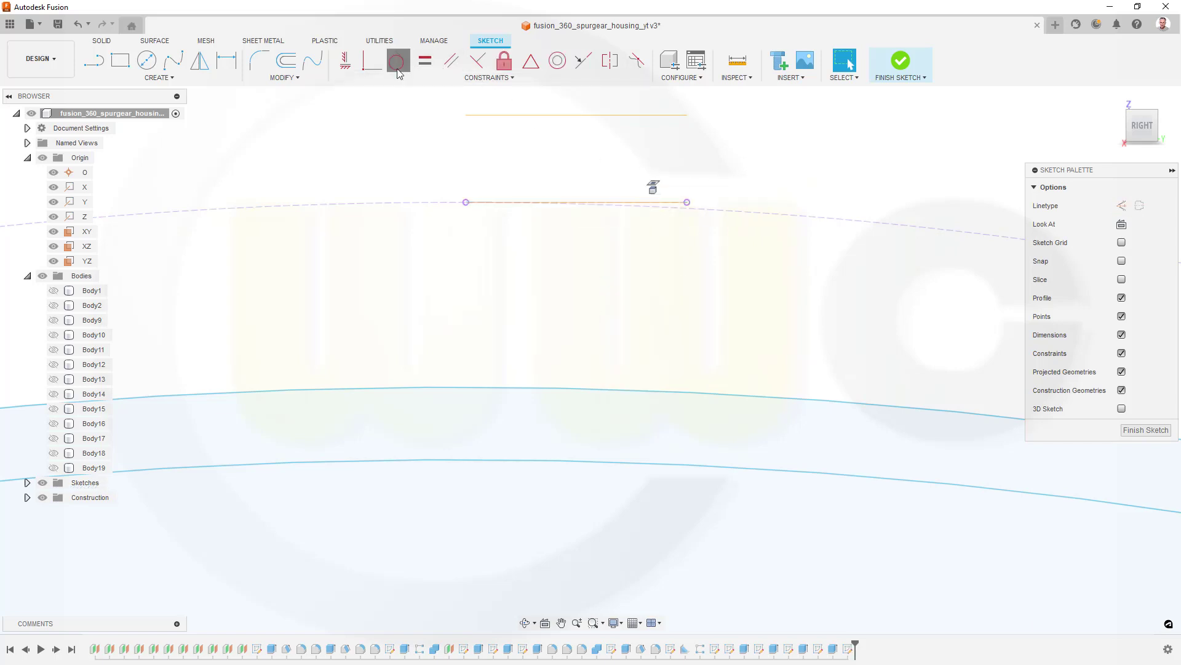
{"action": "left_click", "coordinate": [562, 389]}
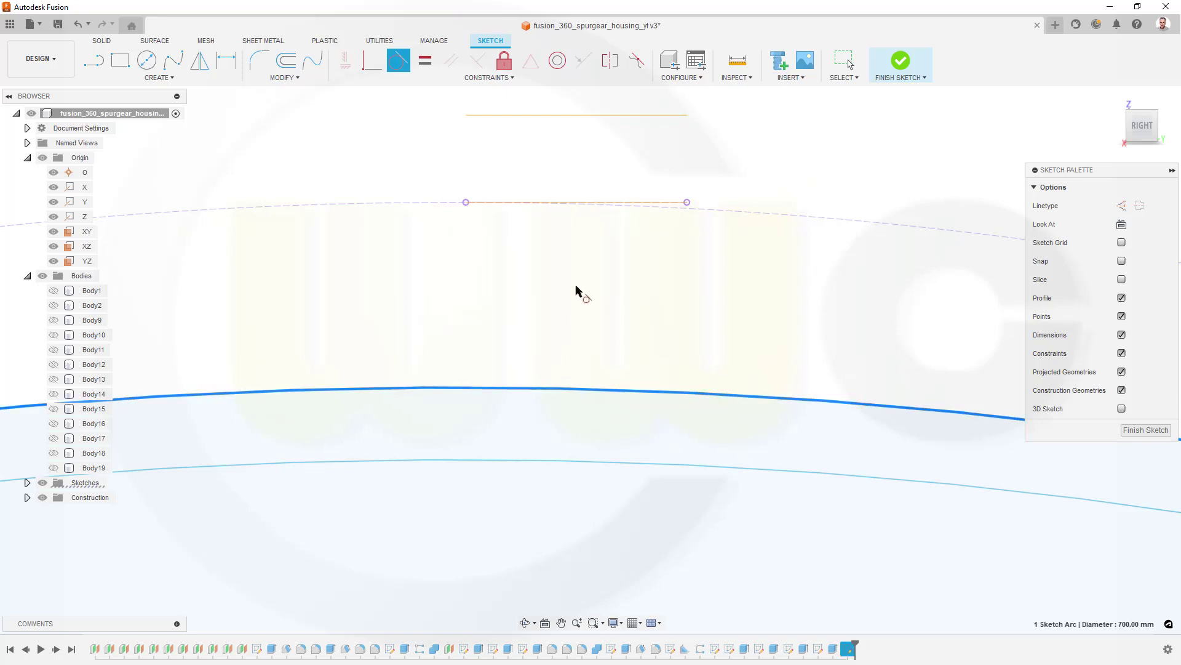
{"action": "left_click", "coordinate": [666, 203]}
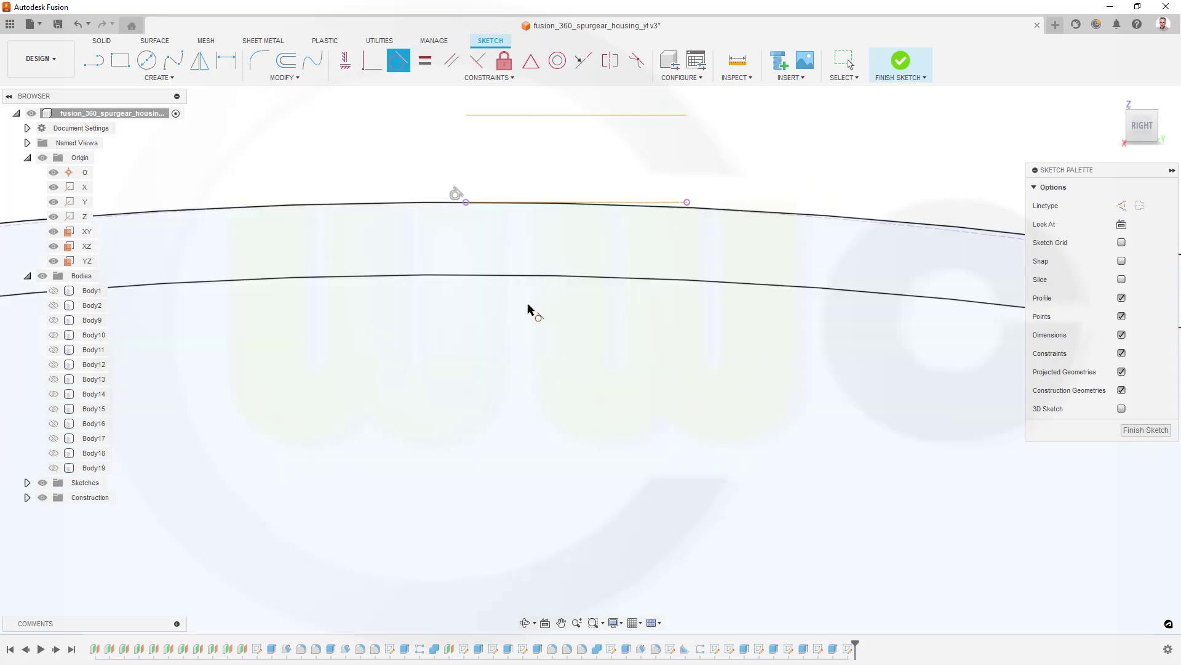
{"action": "scroll", "coordinate": [529, 338], "scroll_direction": "down", "scroll_amount": 2}
{"action": "scroll", "coordinate": [575, 356], "scroll_direction": "down", "scroll_amount": 4}
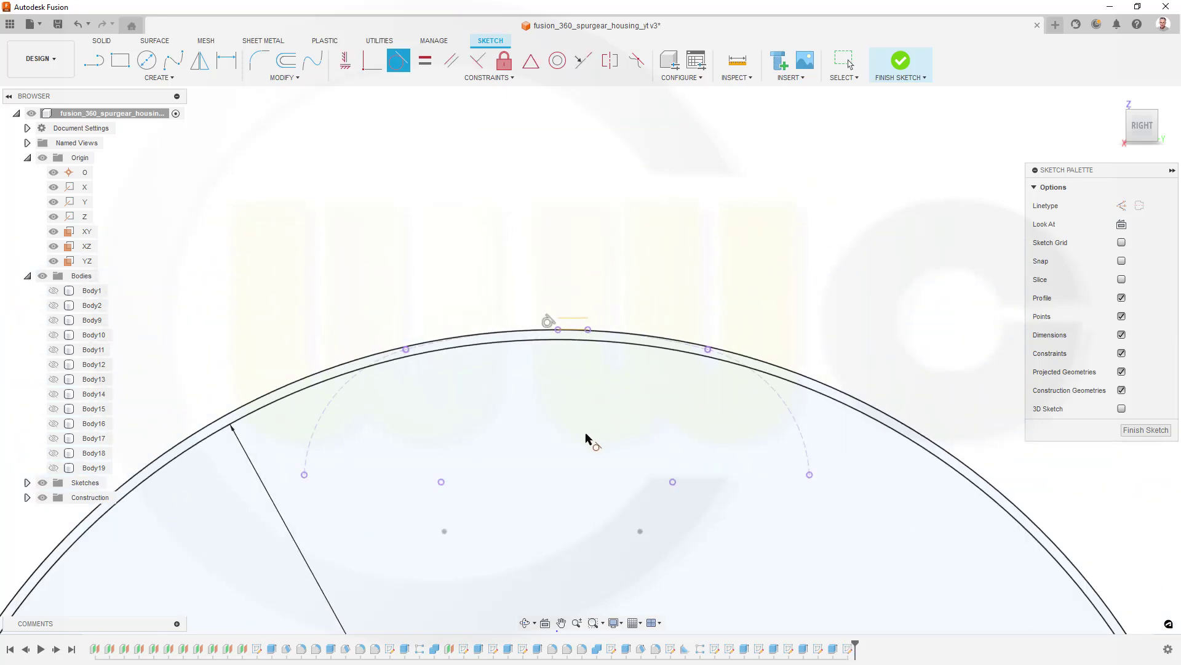
Draw a center-diameter circle of 14 mm diameter just inside the 690 mm circle, beside the negative-Y corner arc
{"action": "left_click", "coordinate": [146, 60]}
{"action": "scroll", "coordinate": [275, 421], "scroll_direction": "up", "scroll_amount": 3}
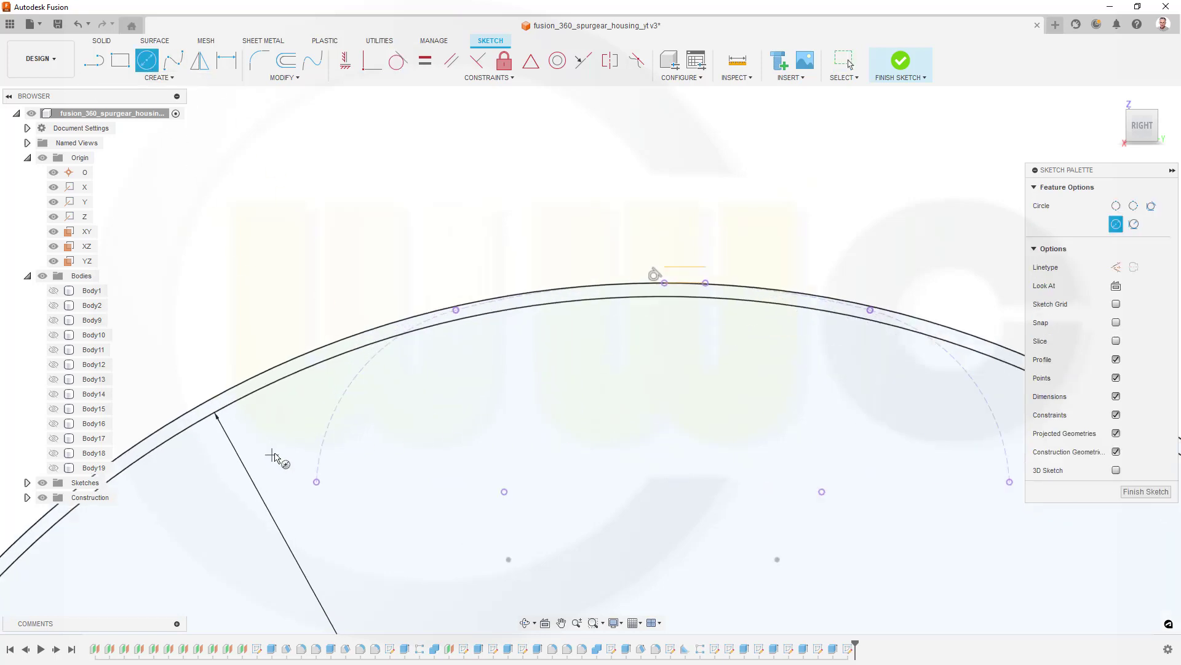
{"action": "left_click", "coordinate": [317, 381]}
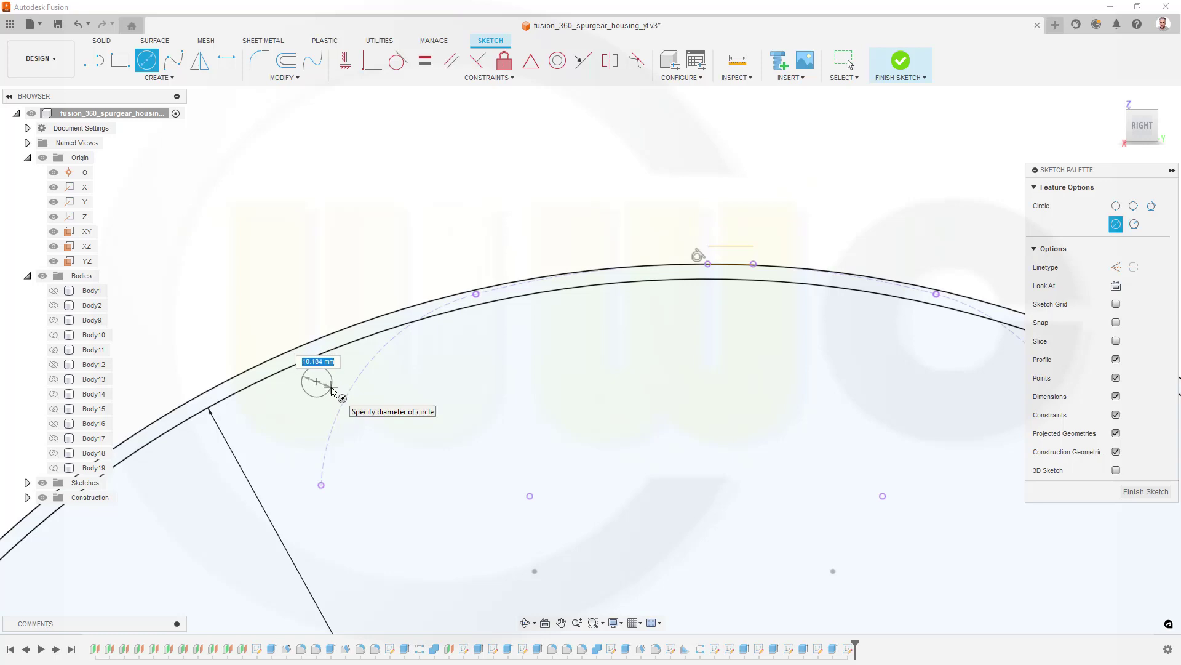
{"action": "type", "text": "14"}
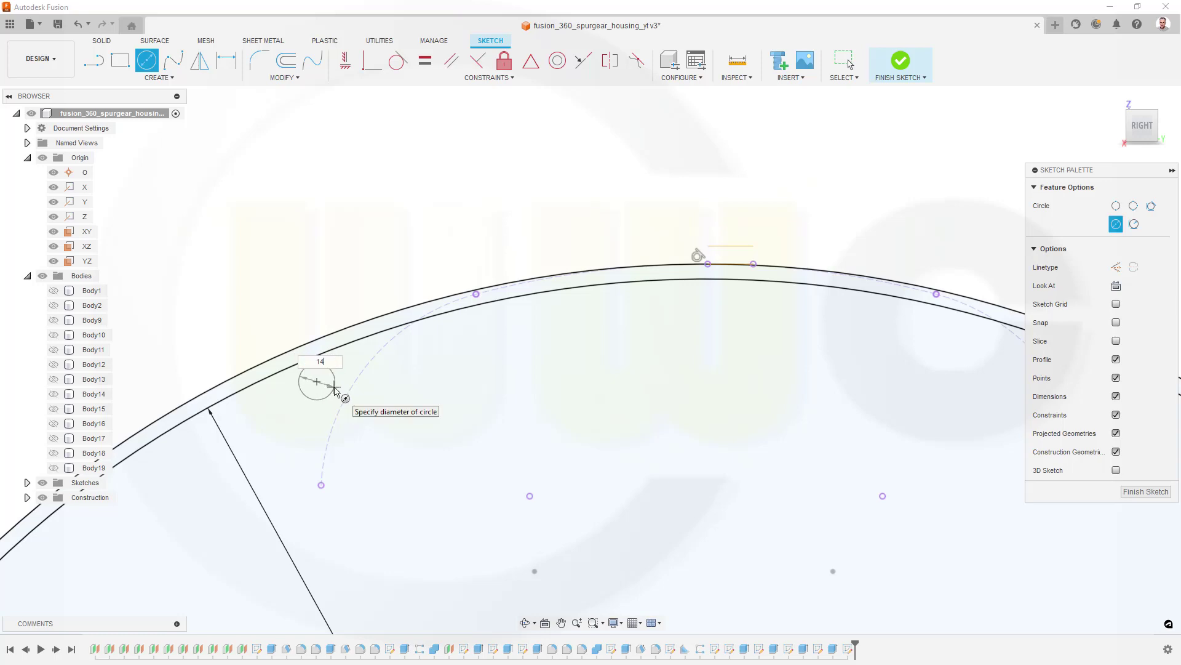
{"action": "key", "text": "Return"}
{"action": "key", "text": "Escape"}
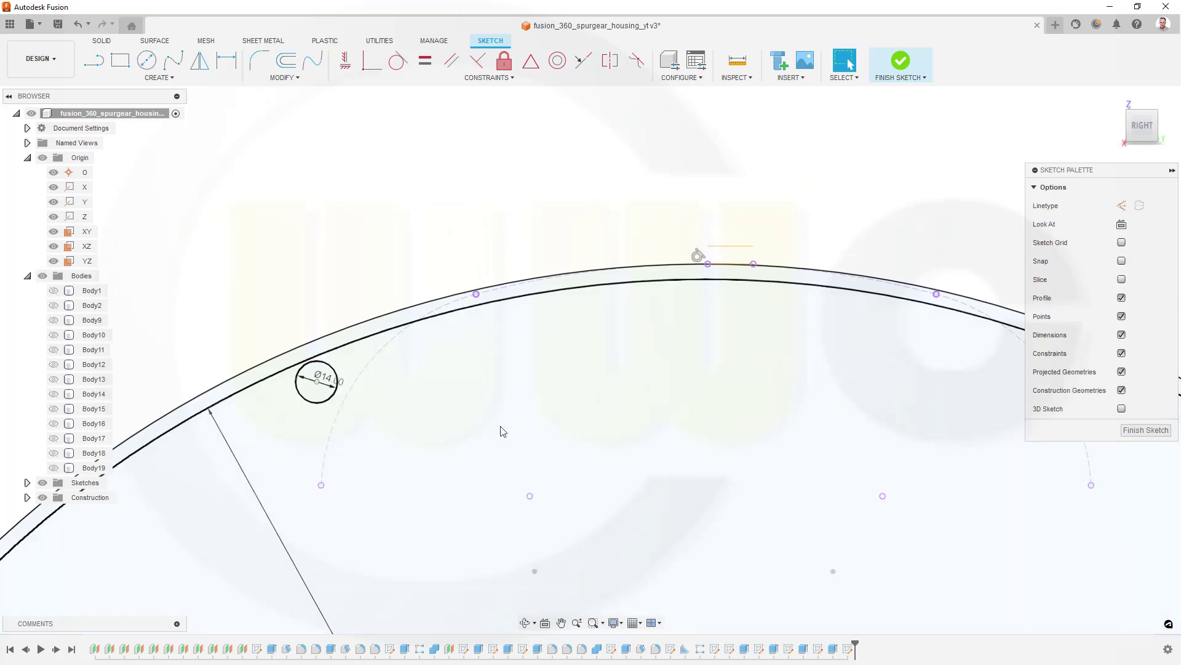
Draw another 14 mm diameter circle just inside the 690 mm circle, beside the positive-Y corner arc
{"action": "middle_click_drag", "start_coordinate": [709, 453], "coordinate": [553, 451]}
{"action": "scroll", "coordinate": [630, 451], "scroll_direction": "up", "scroll_amount": 4}
{"action": "middle_click_drag", "start_coordinate": [630, 452], "coordinate": [464, 461]}
{"action": "scroll", "coordinate": [677, 468], "scroll_direction": "down", "scroll_amount": 1}
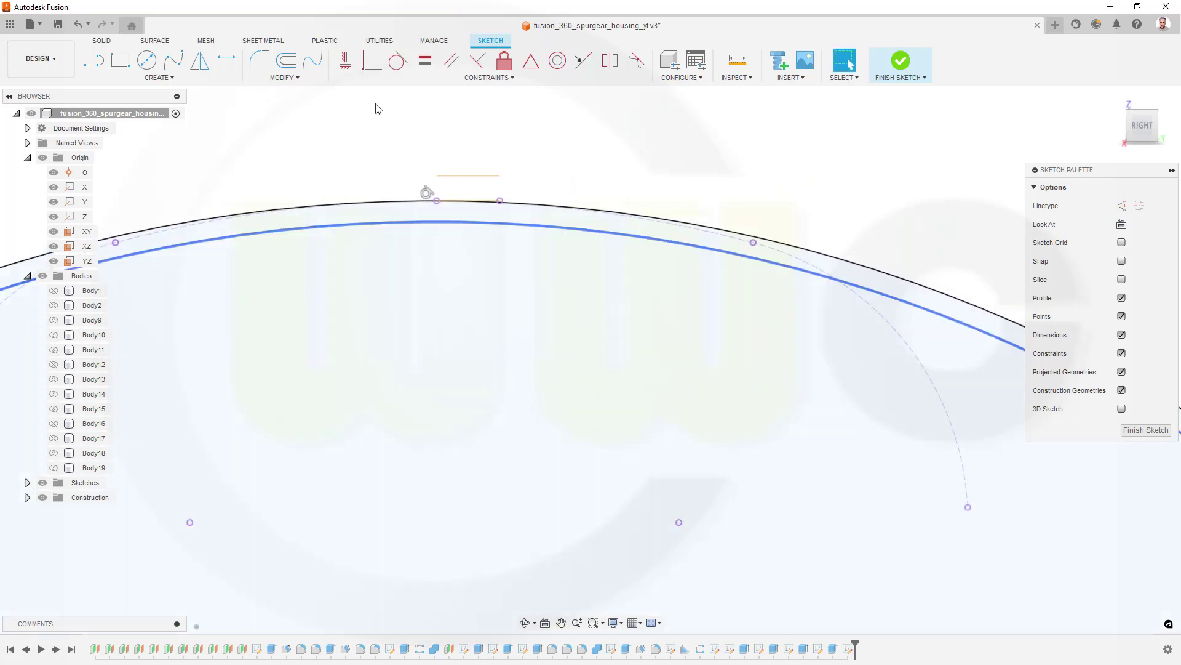
{"action": "left_click", "coordinate": [146, 60]}
{"action": "left_click", "coordinate": [946, 351]}
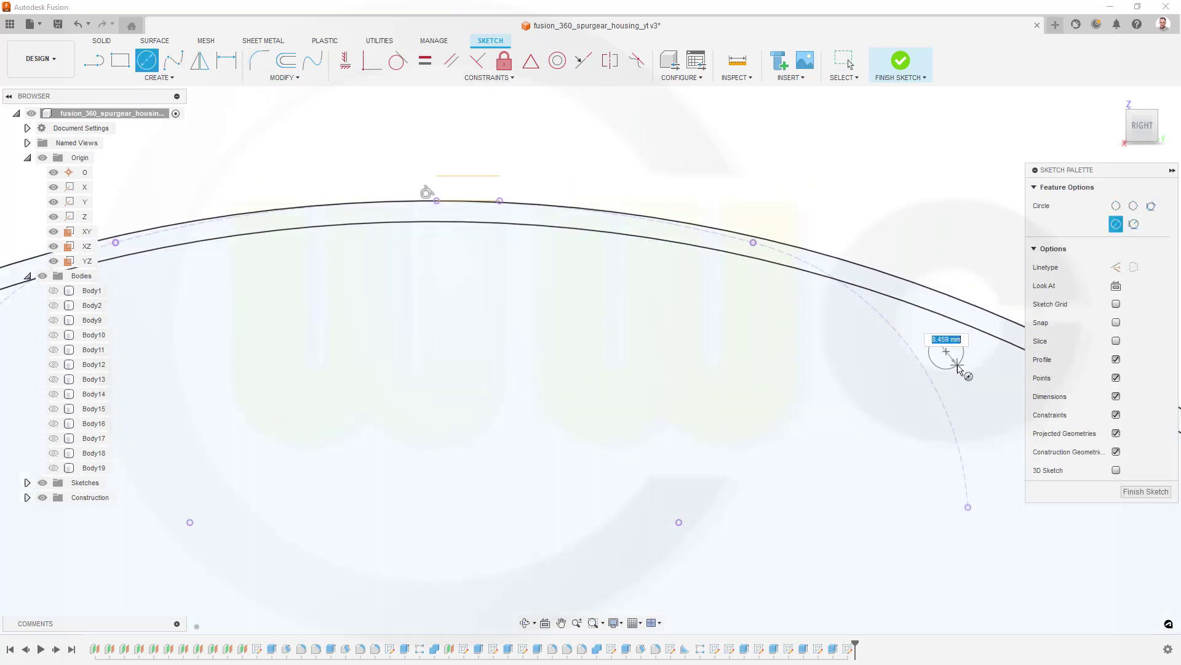
{"action": "type", "text": "14"}
{"action": "key", "text": "Return"}
{"action": "key", "text": "Escape"}
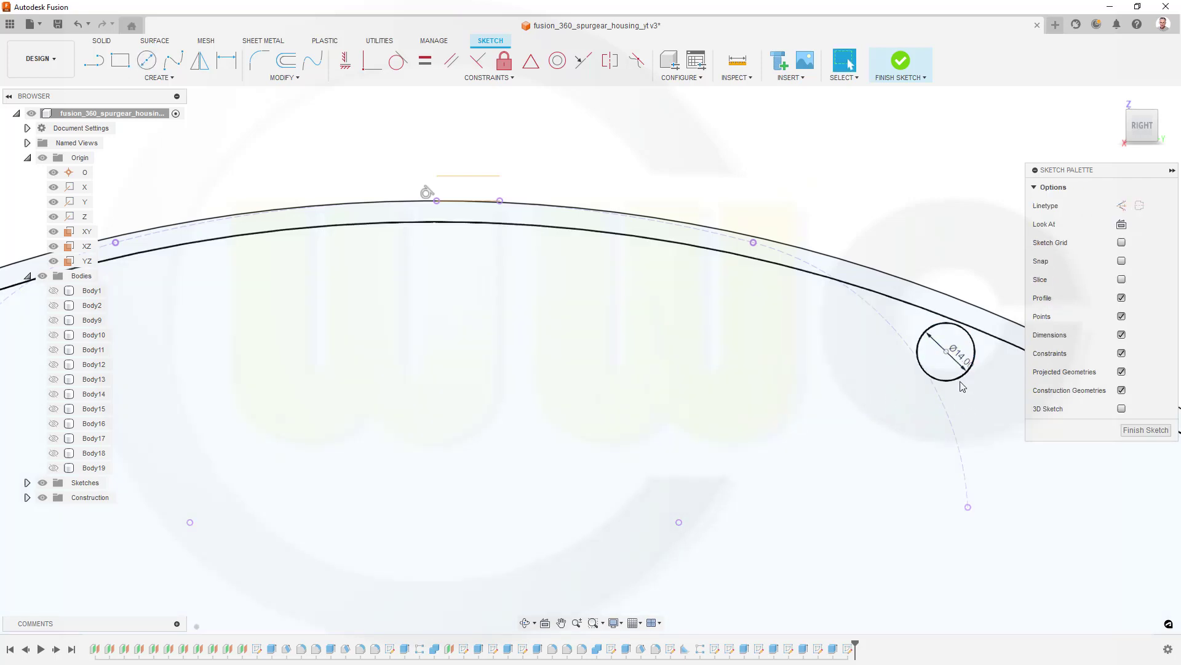
Convert the 14 mm circle at the positive-Y corner to construction geometry
{"action": "left_click", "coordinate": [960, 380]}
{"action": "right_click", "coordinate": [959, 382]}
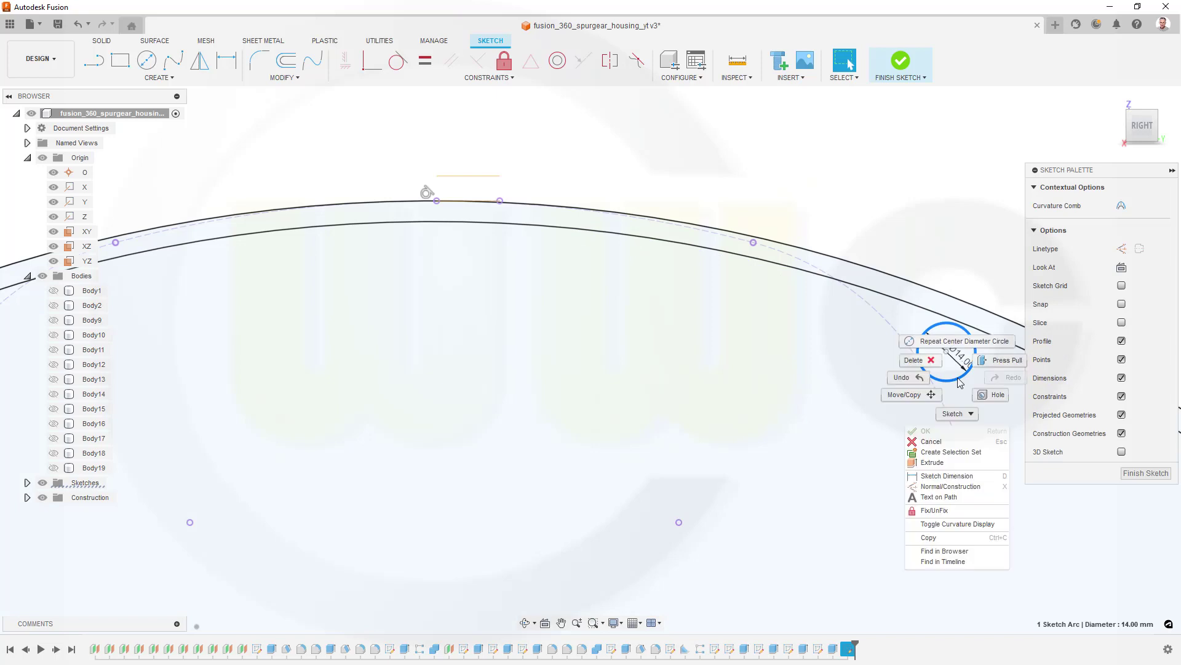
{"action": "left_click", "coordinate": [951, 486]}
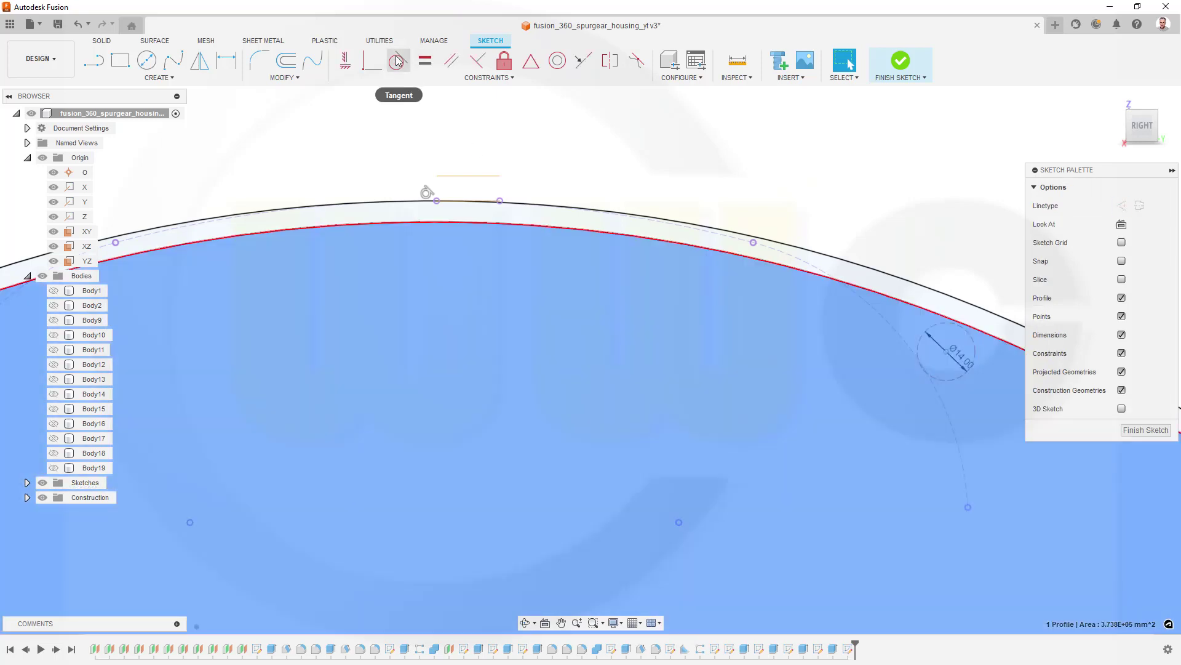
Make the positive-Y 14 mm construction circle tangent to the neighbouring corner arc and to the 690 mm circle
{"action": "left_click", "coordinate": [397, 60]}
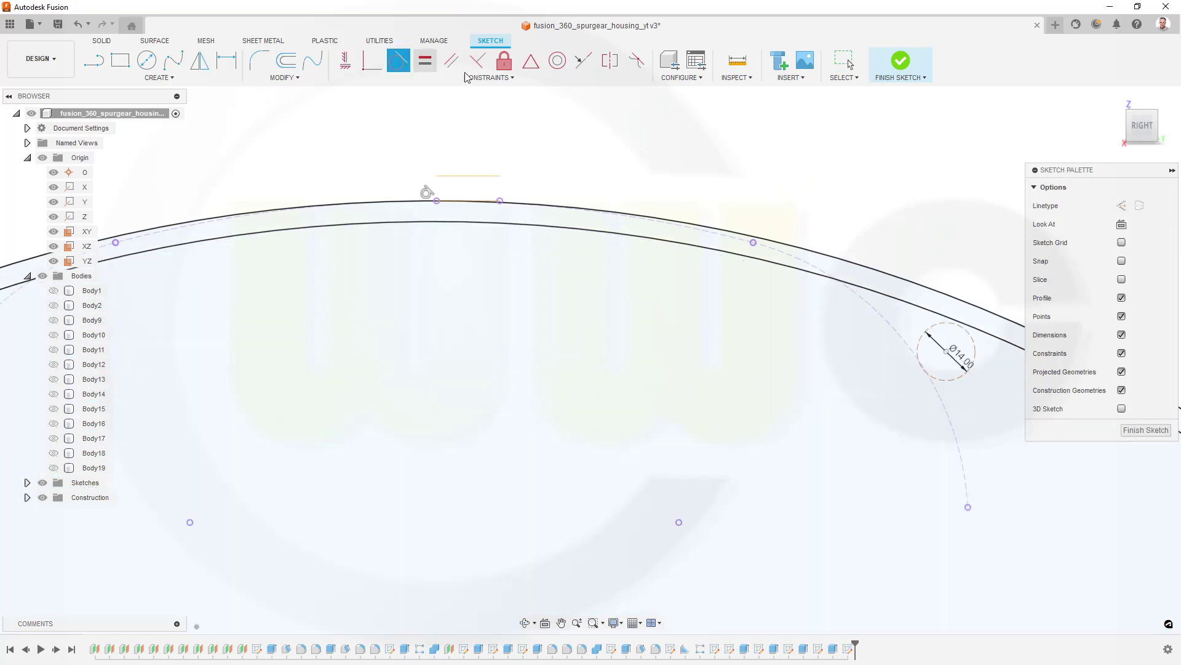
{"action": "left_click", "coordinate": [934, 395]}
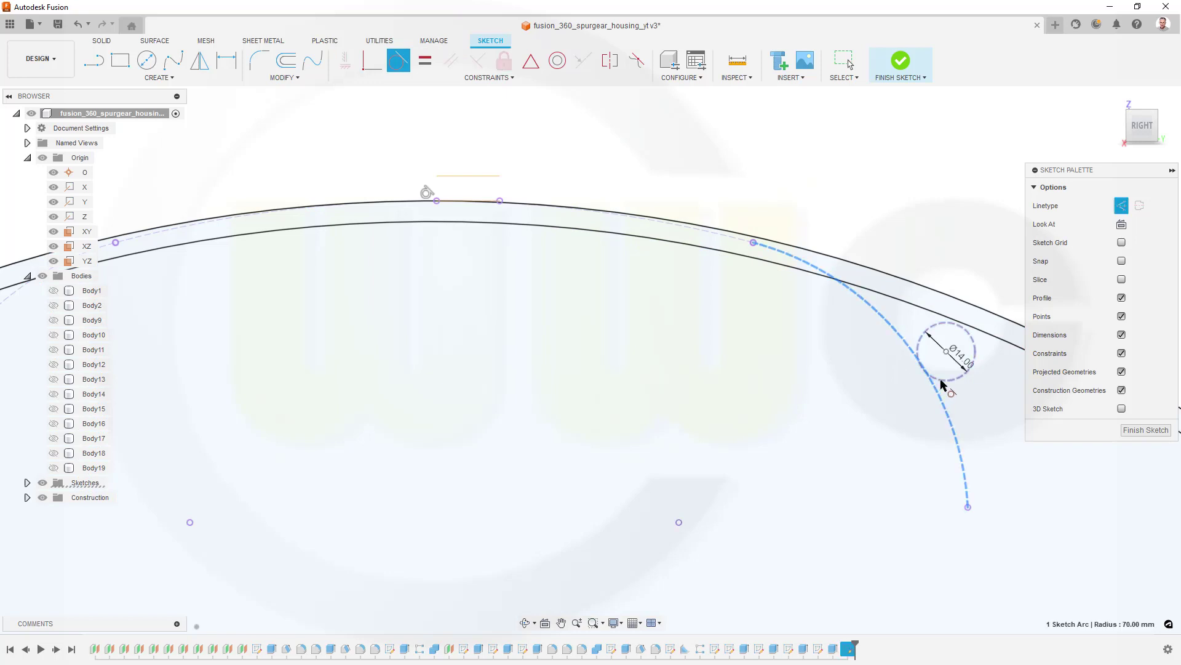
{"action": "left_click", "coordinate": [971, 344]}
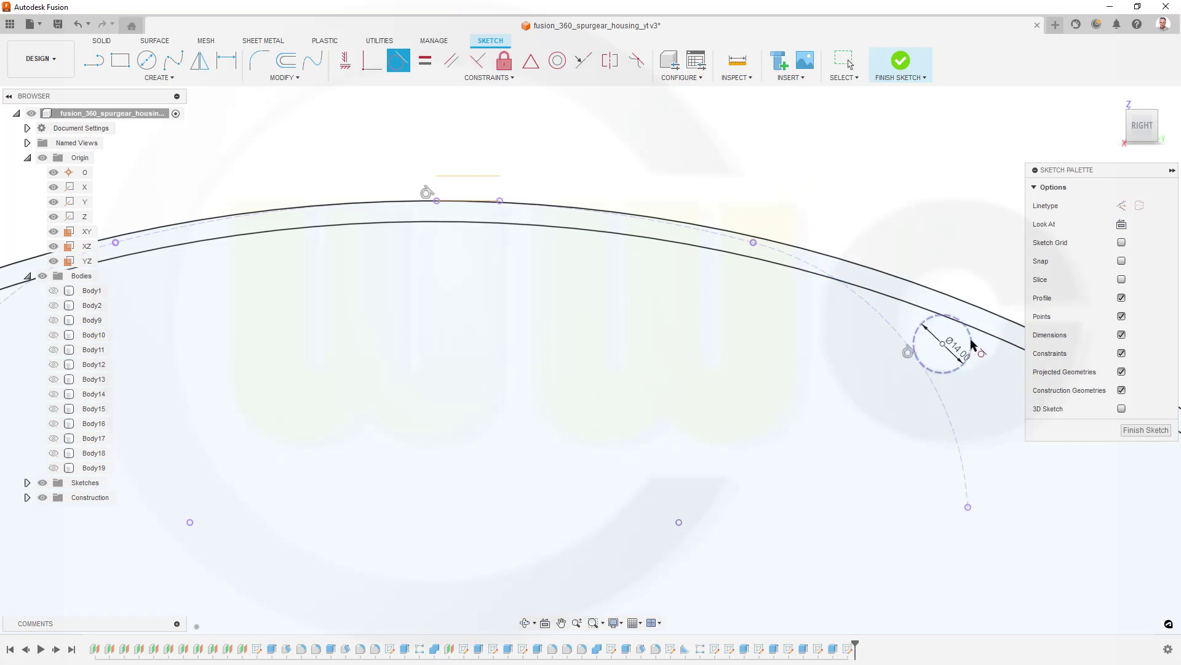
{"action": "scroll", "coordinate": [615, 338], "scroll_direction": "down", "scroll_amount": 2}
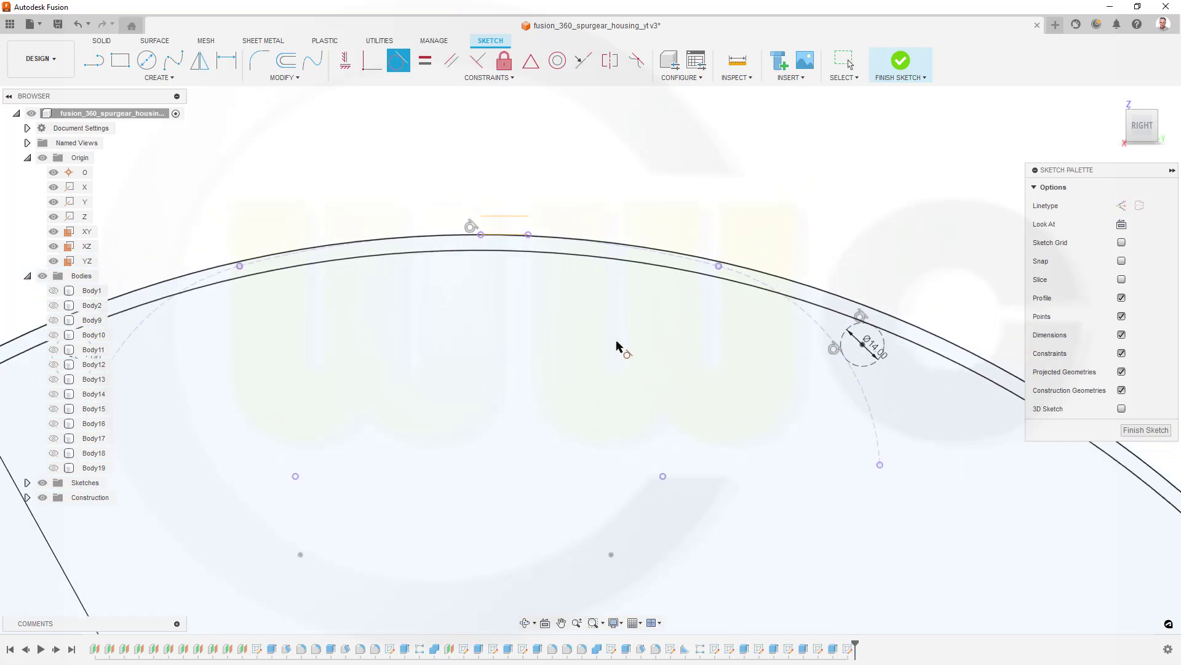
Convert the 14 mm circle at the negative-Y corner to construction geometry
{"action": "middle_click_drag", "start_coordinate": [412, 372], "coordinate": [732, 395]}
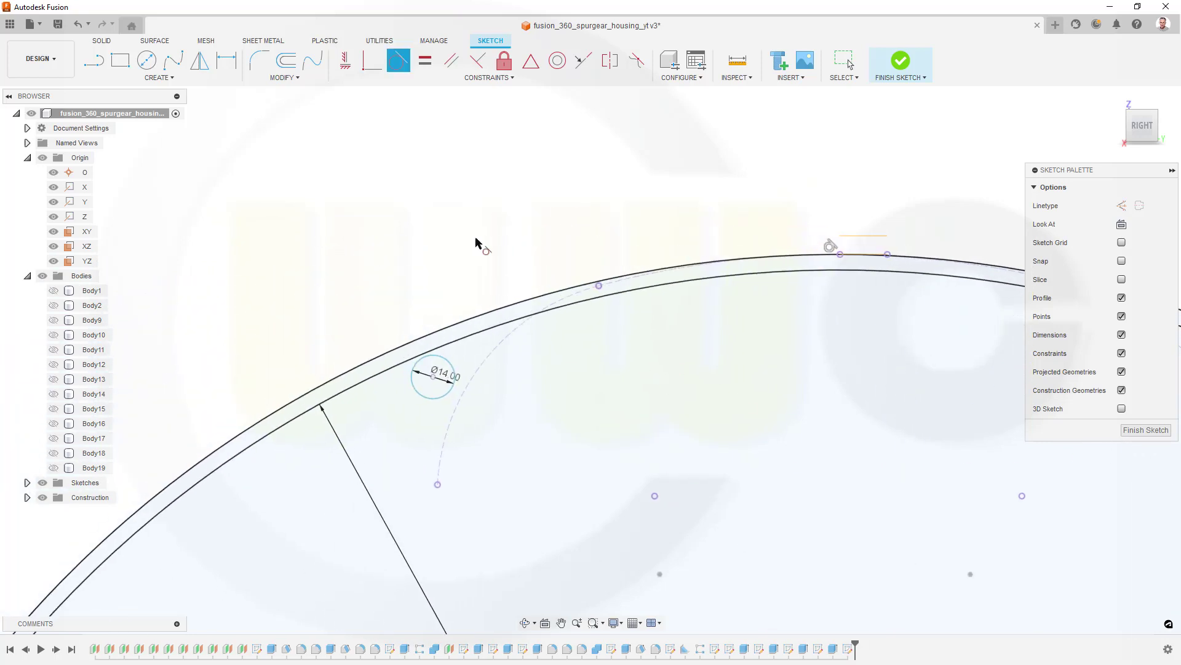
{"action": "key", "text": "Escape"}
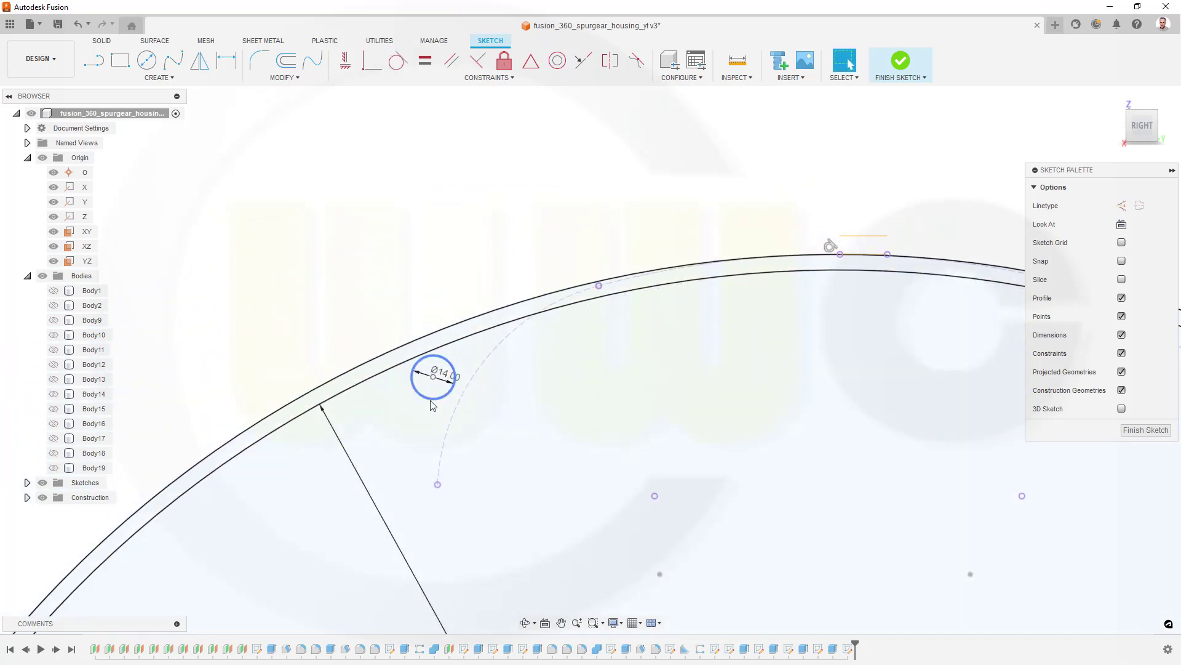
{"action": "left_click", "coordinate": [431, 400]}
{"action": "right_click", "coordinate": [435, 405]}
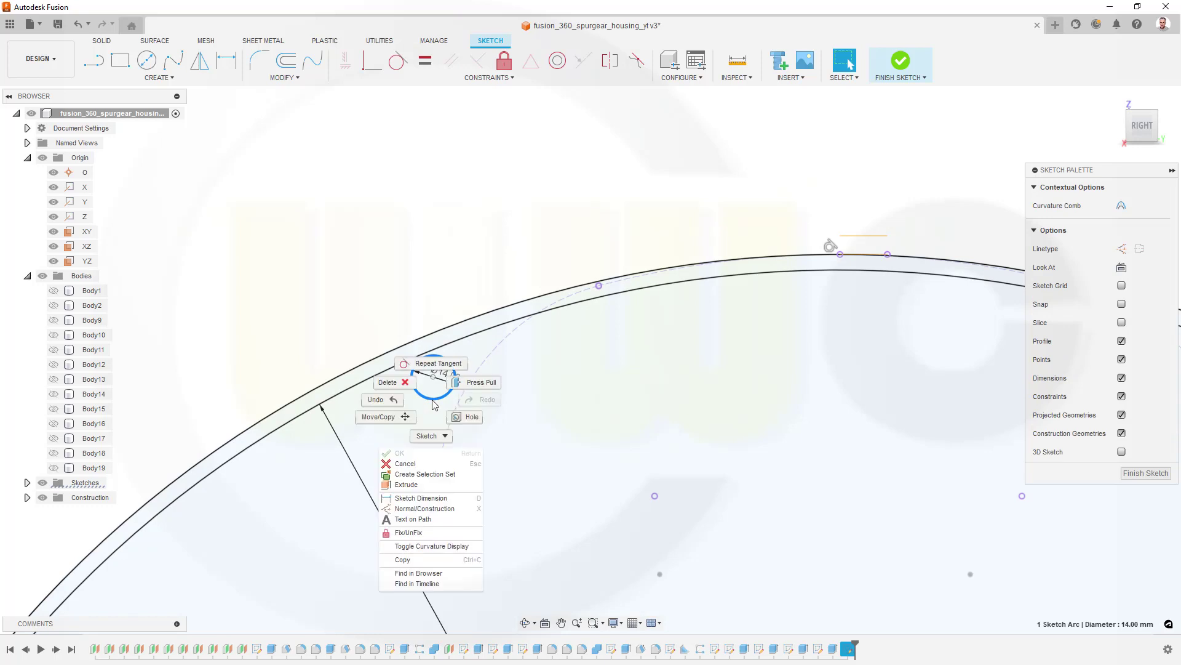
{"action": "left_click", "coordinate": [425, 508]}
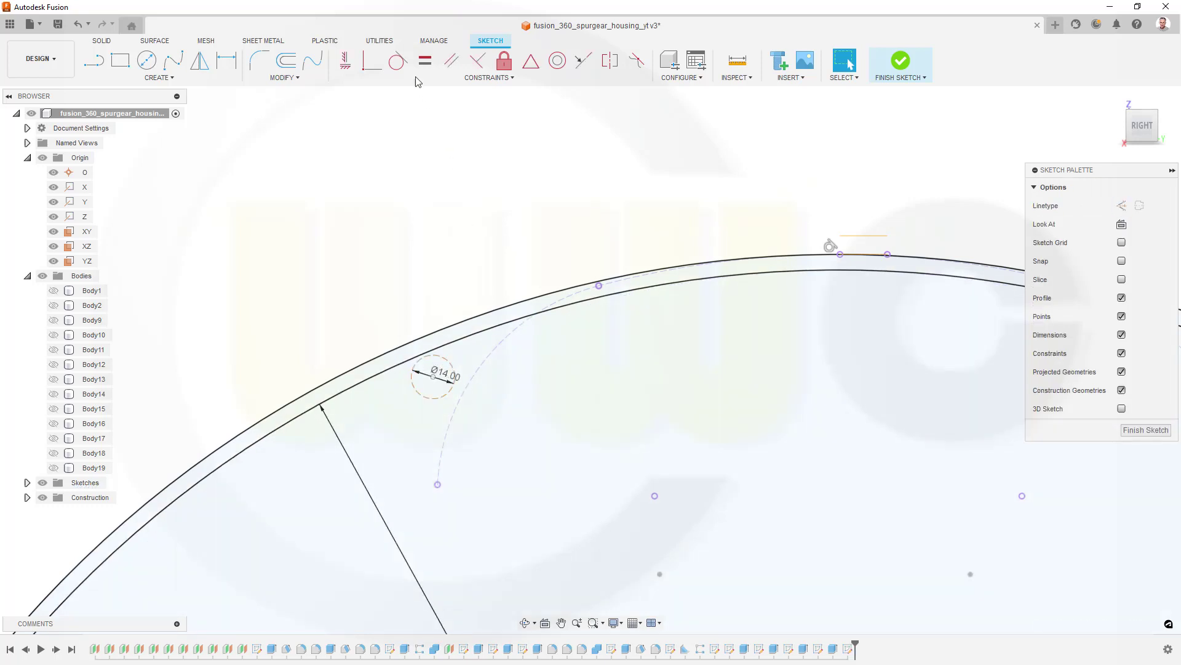
Make the negative-Y 14 mm construction circle tangent to the 690 mm circle and to the neighbouring corner arc
{"action": "left_click", "coordinate": [443, 357]}
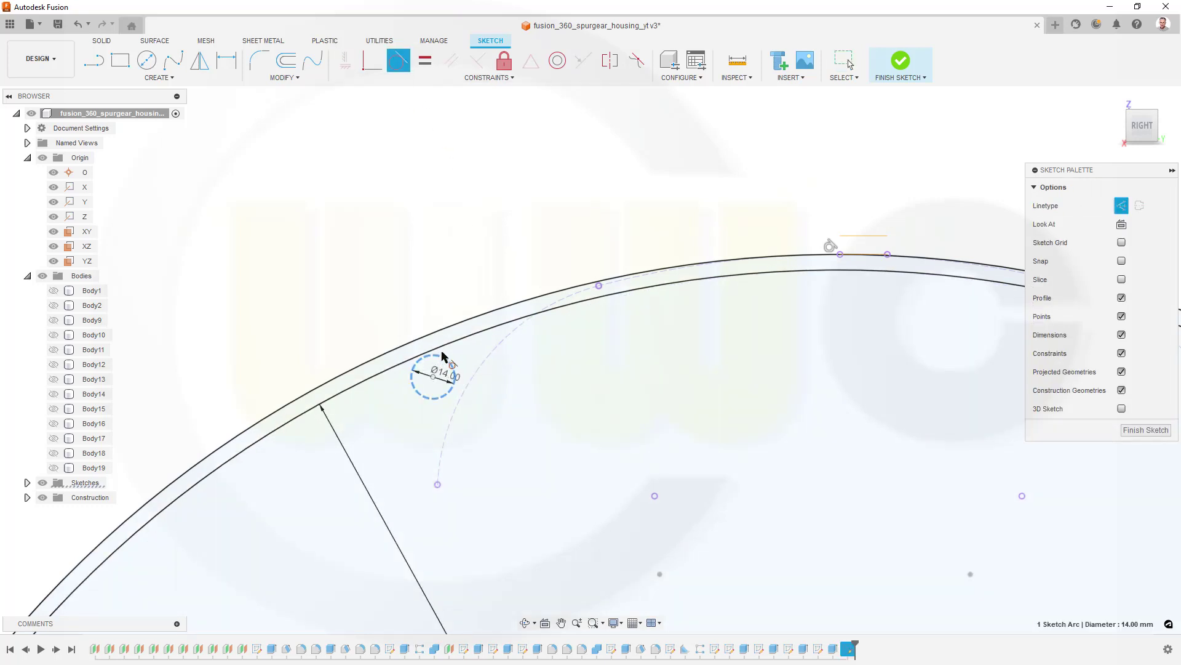
{"action": "key", "text": "Escape"}
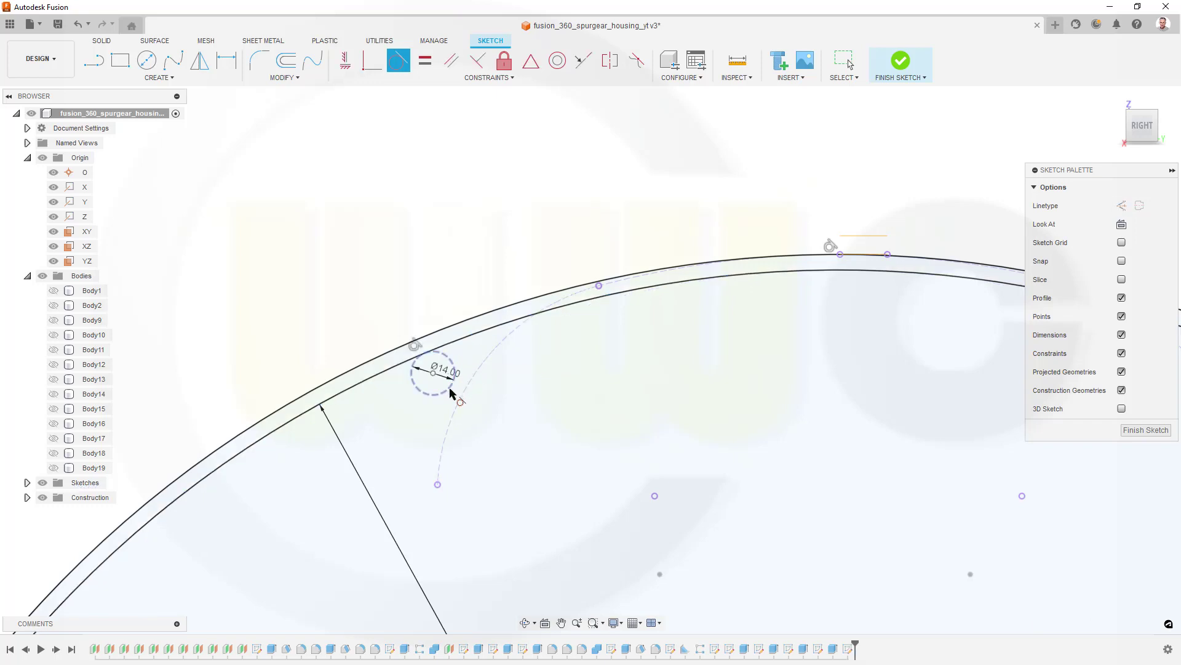
{"action": "left_click", "coordinate": [450, 389]}
{"action": "left_click", "coordinate": [467, 389]}
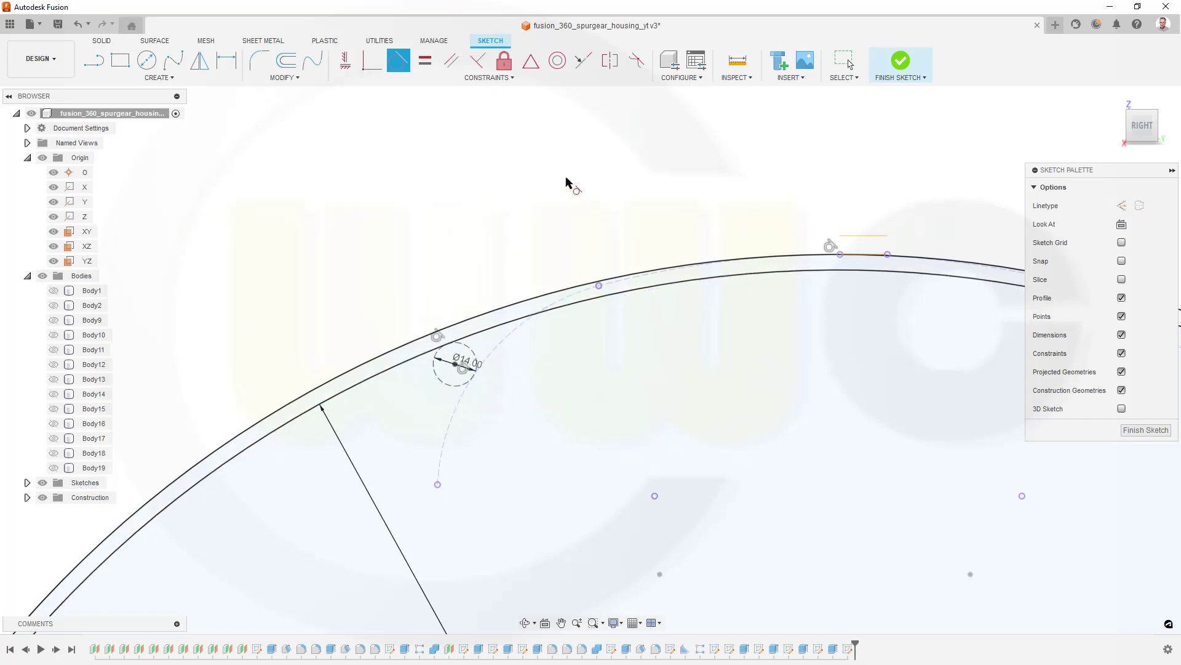
{"action": "key", "text": "Escape"}
Trim away the long portion of the 690 mm circle, keeping only the top arc between the two 14 mm construction circles
{"action": "scroll", "coordinate": [670, 403], "scroll_direction": "down", "scroll_amount": 3}
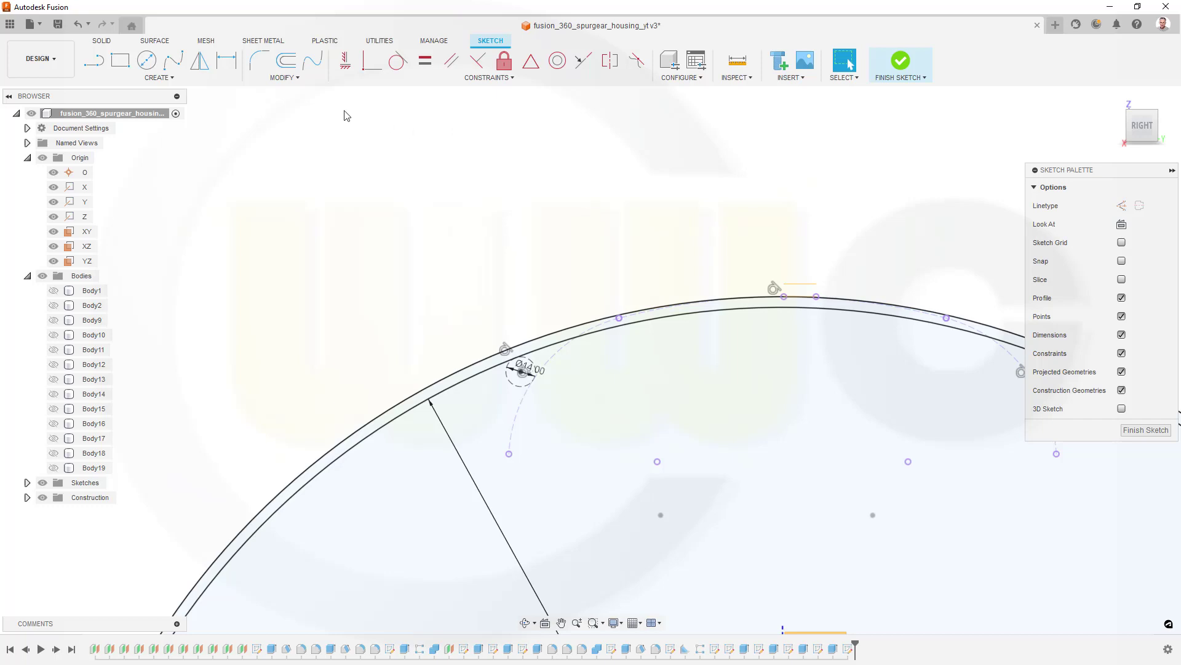
{"action": "left_click", "coordinate": [298, 78]}
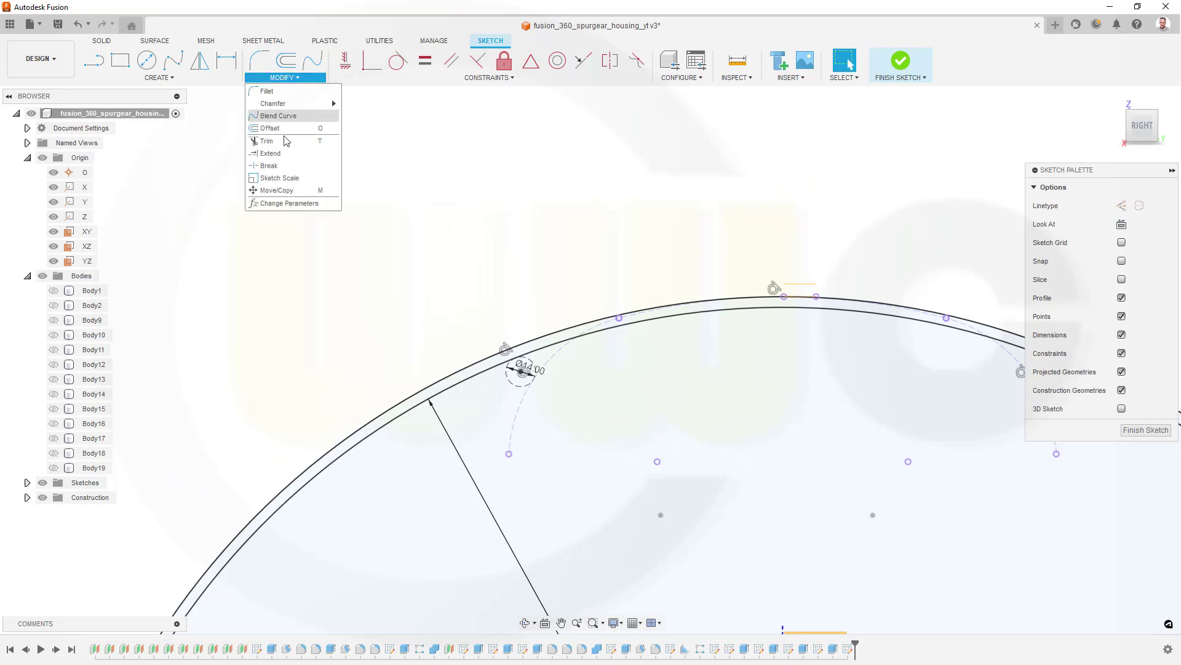
{"action": "left_click", "coordinate": [265, 141]}
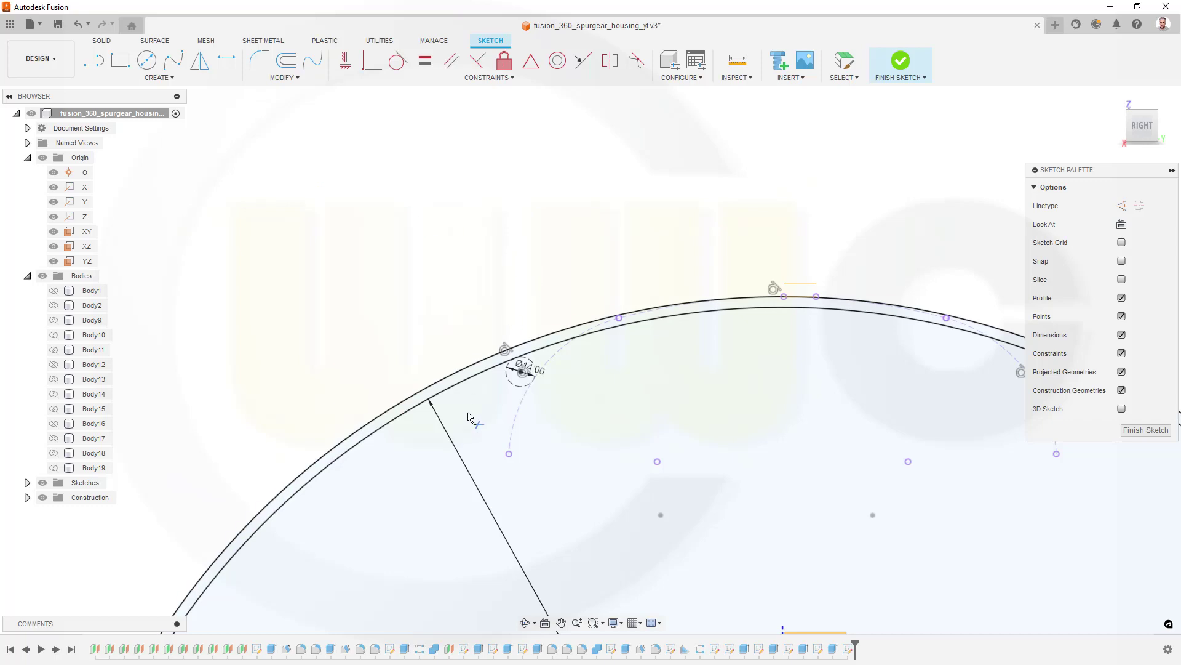
{"action": "left_click", "coordinate": [475, 388]}
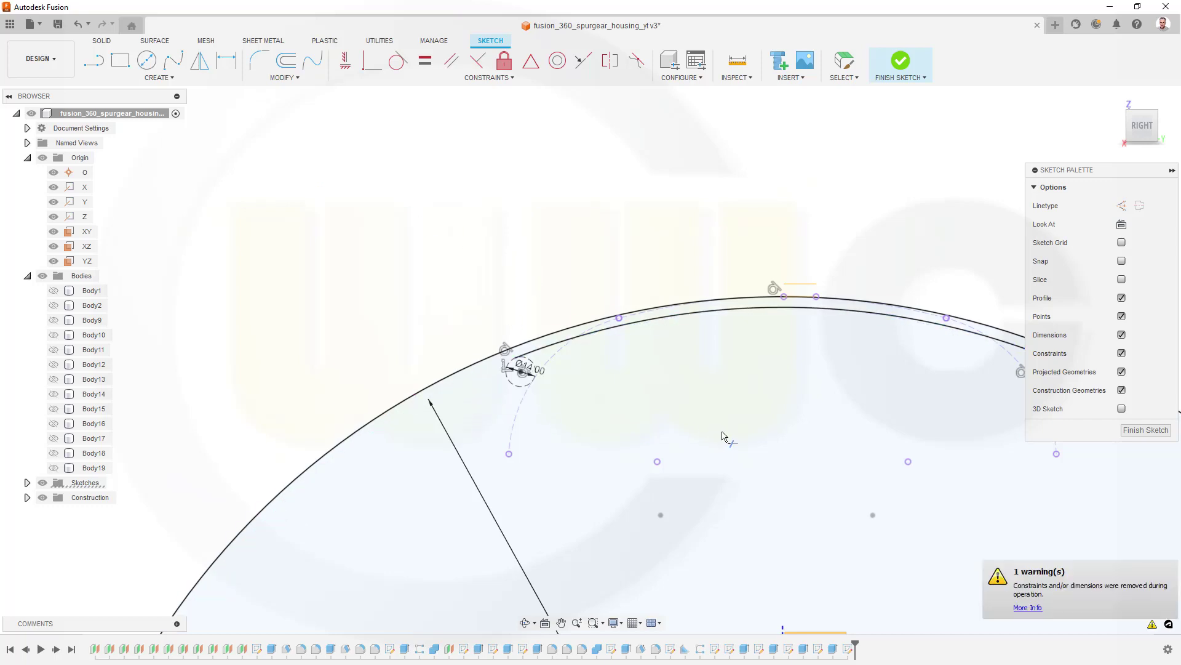
{"action": "mouse_move", "coordinate": [831, 453]}
{"action": "middle_mouse_down"}
{"action": "mouse_move", "coordinate": [702, 440]}
{"action": "mouse_move", "coordinate": [685, 451]}
{"action": "middle_mouse_up"}
{"action": "key", "text": "Escape"}
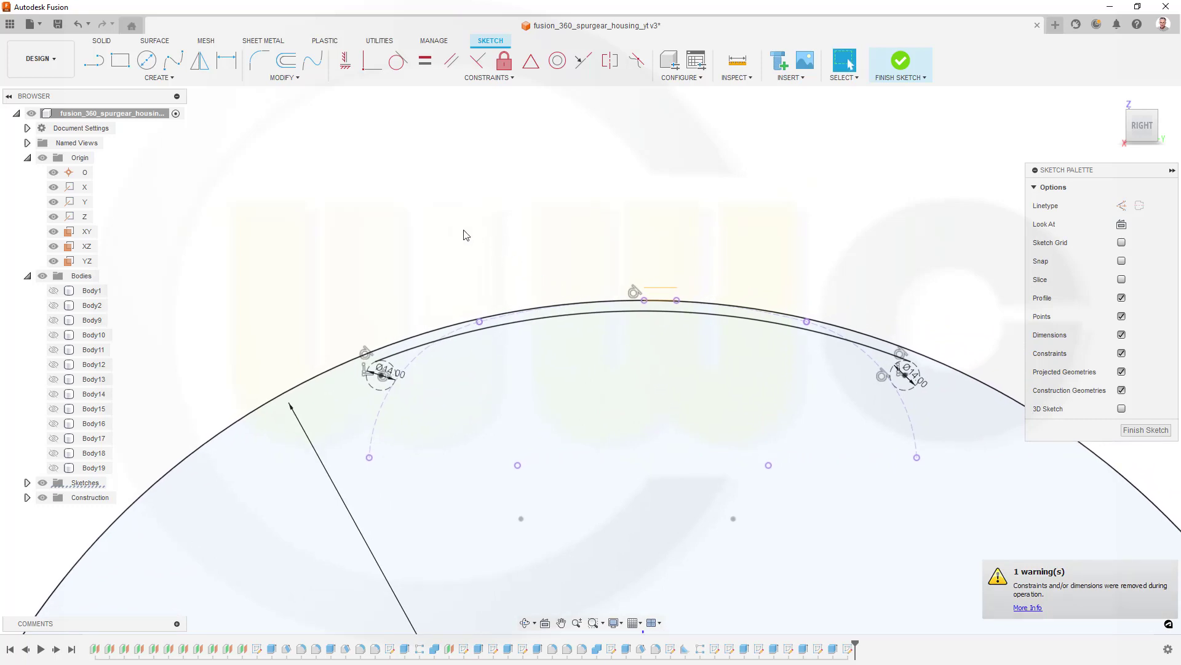
Draw a line about 24 mm long from the negative-Y 14 mm circle's centre outward past the outer circle
{"action": "scroll", "coordinate": [382, 320], "scroll_direction": "up", "scroll_amount": 3}
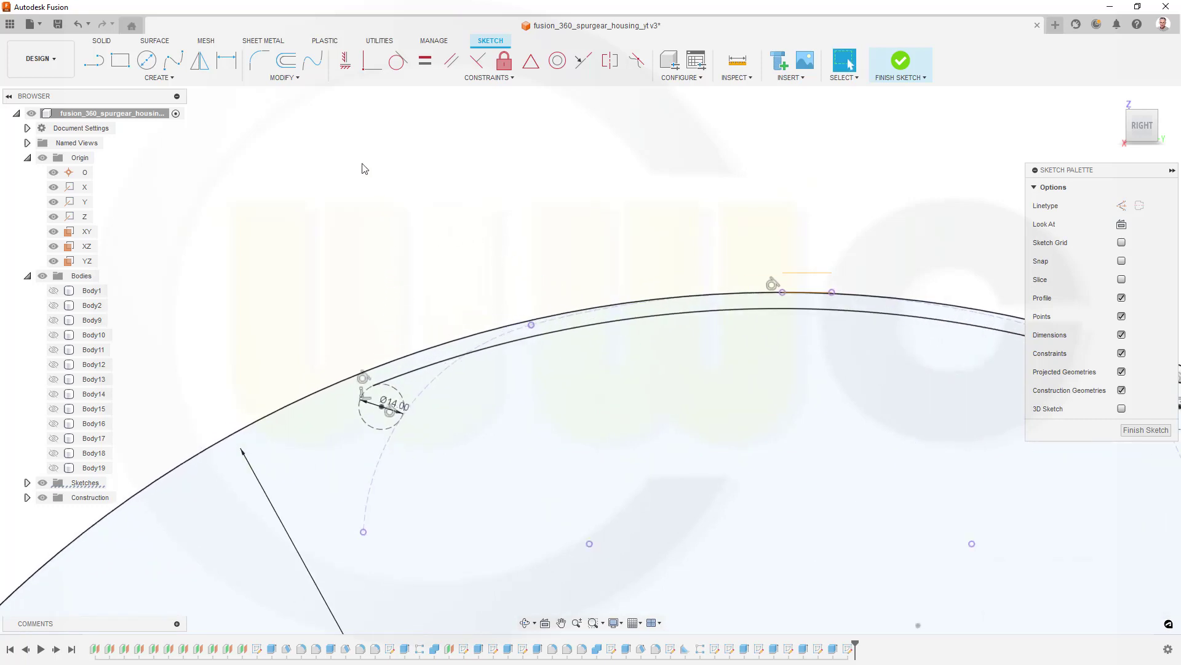
{"action": "left_click", "coordinate": [93, 60]}
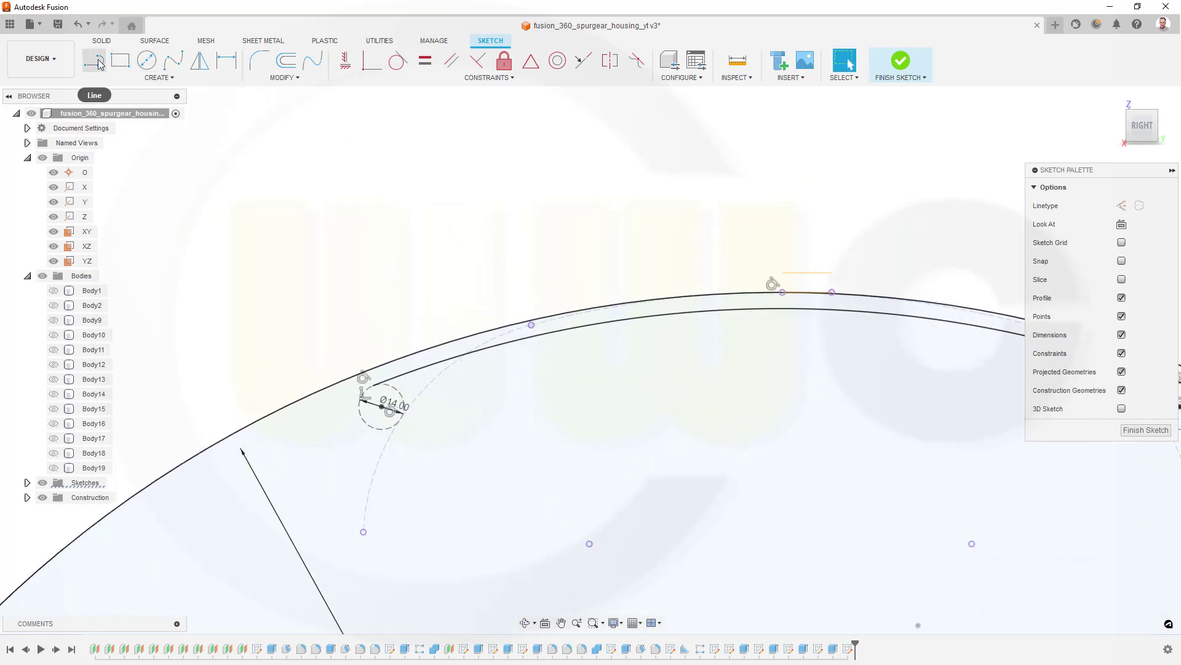
{"action": "left_click", "coordinate": [381, 406]}
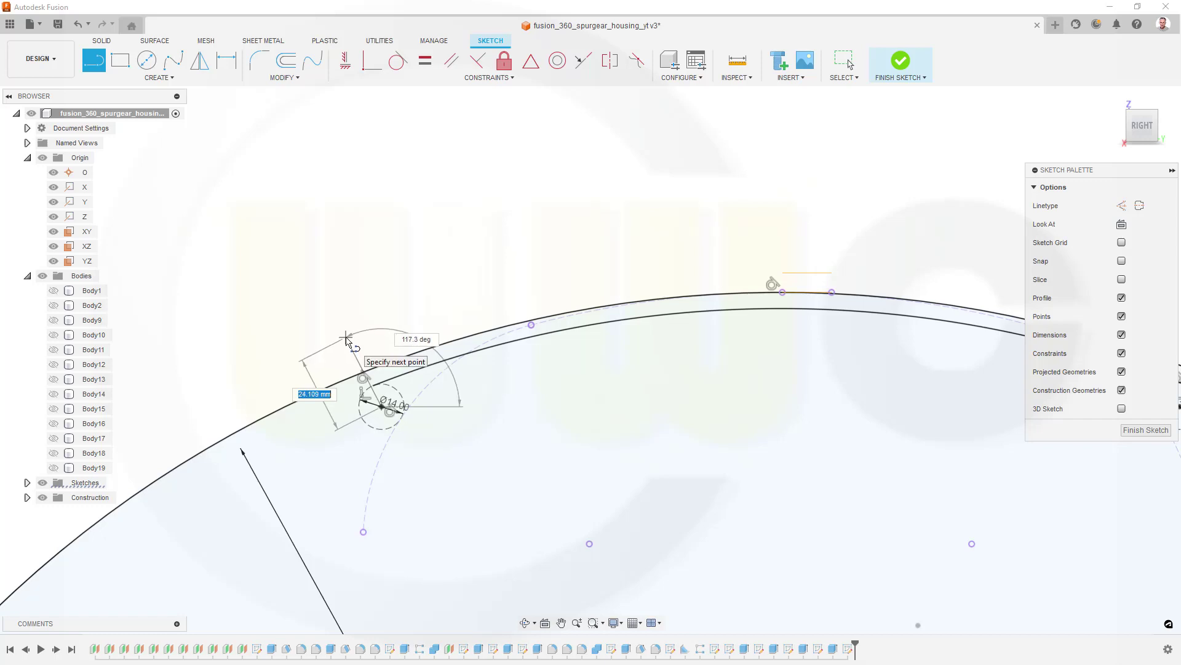
{"action": "left_click", "coordinate": [363, 372]}
{"action": "key", "text": "Escape"}
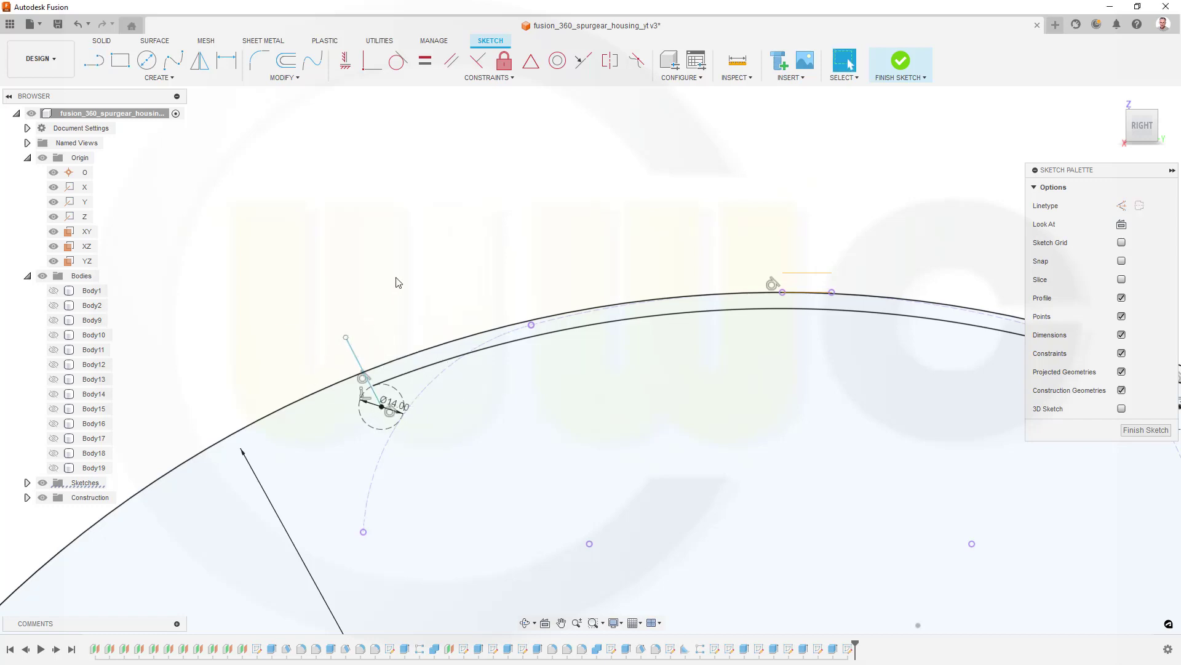
Draw a second line from the positive-Y 14 mm circle's centre outward past the outer circle
{"action": "right_click", "coordinate": [396, 279]}
{"action": "left_click", "coordinate": [403, 242]}
{"action": "mouse_move", "coordinate": [834, 443]}
{"action": "middle_mouse_down"}
{"action": "mouse_move", "coordinate": [744, 431]}
{"action": "mouse_move", "coordinate": [416, 442]}
{"action": "middle_mouse_up"}
{"action": "scroll", "coordinate": [591, 436], "scroll_direction": "up", "scroll_amount": 1}
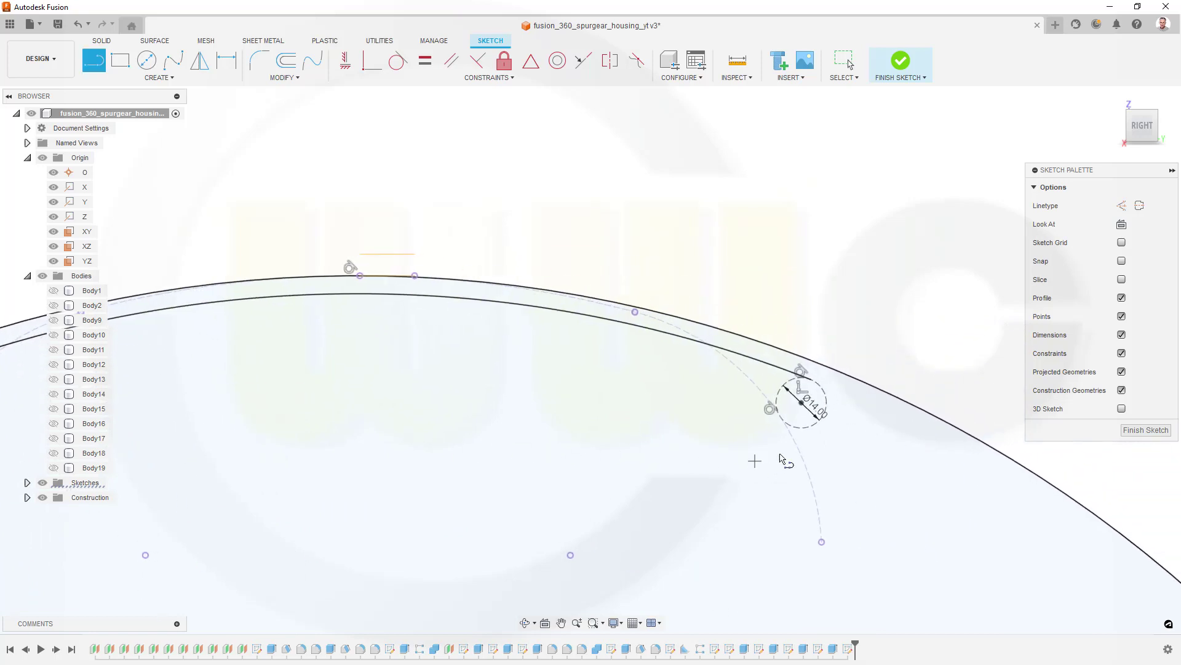
{"action": "left_click", "coordinate": [801, 403]}
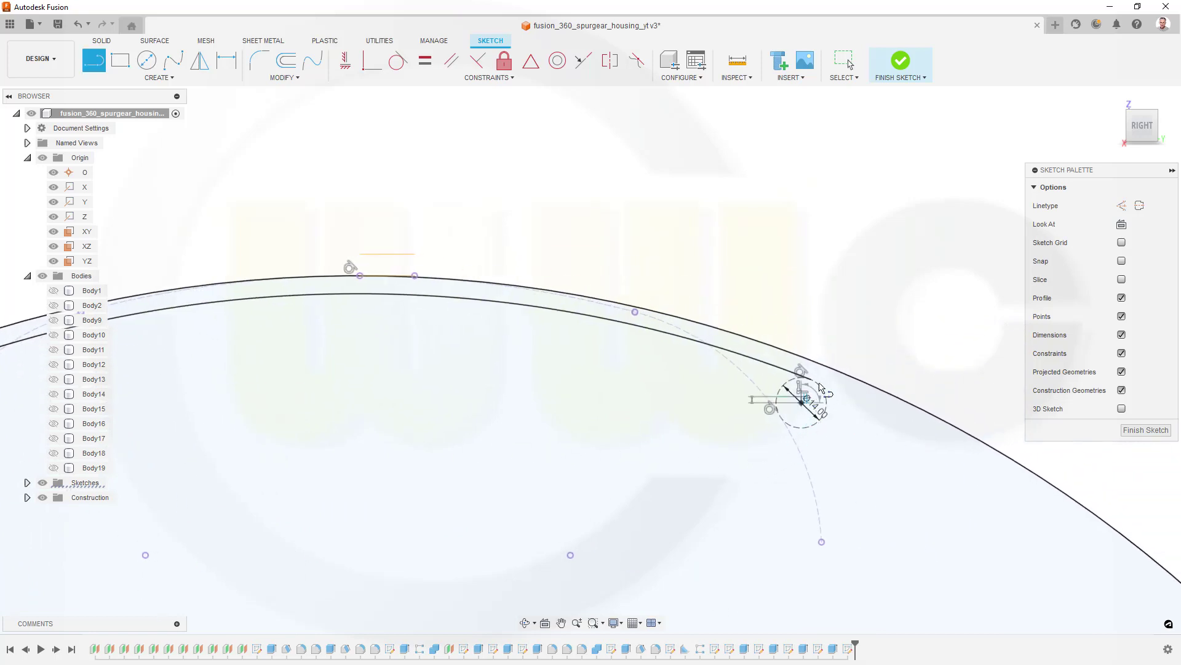
{"action": "left_click", "coordinate": [819, 311]}
{"action": "key", "text": "Escape"}
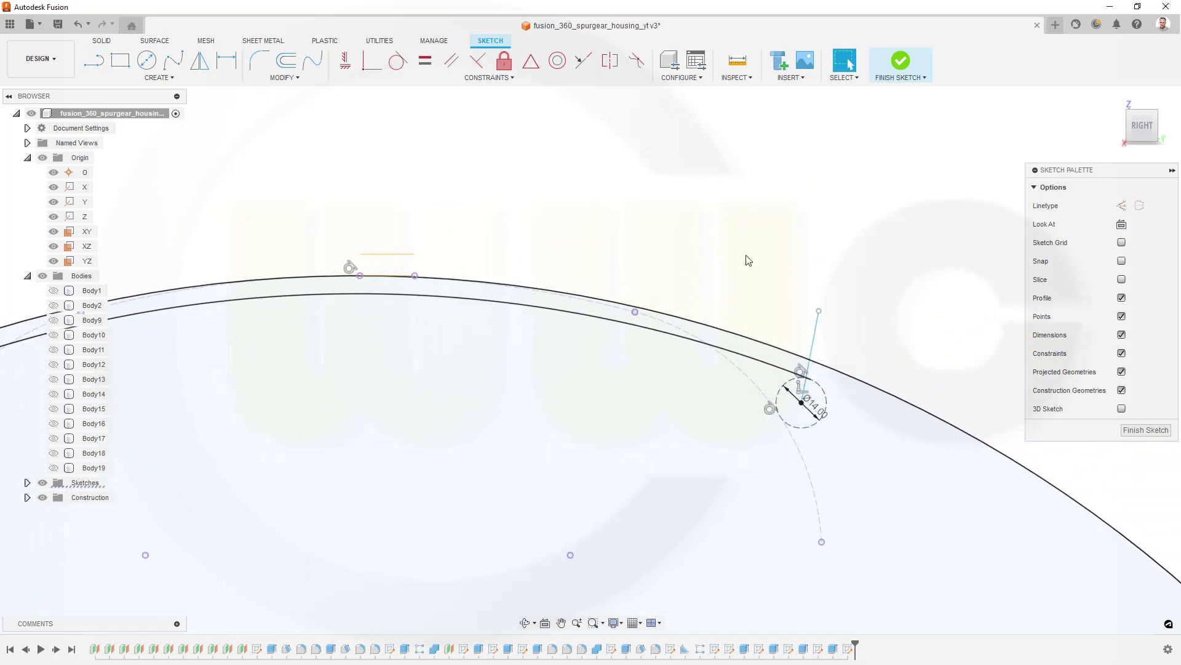
Apply a coincident constraint between the inner arc's positive-Y endpoint and the line from the neighbouring 14 mm circle's centre
{"action": "left_click", "coordinate": [372, 60]}
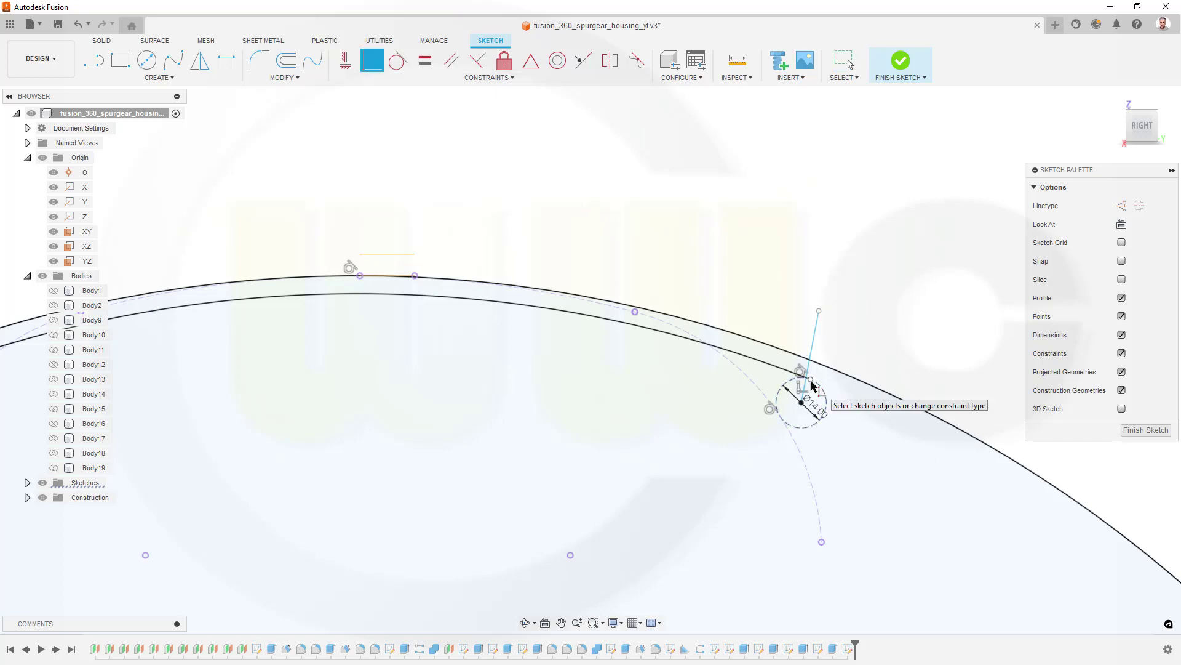
{"action": "left_click", "coordinate": [807, 379]}
{"action": "left_click", "coordinate": [636, 314]}
{"action": "scroll", "coordinate": [472, 416], "scroll_direction": "down", "scroll_amount": 2}
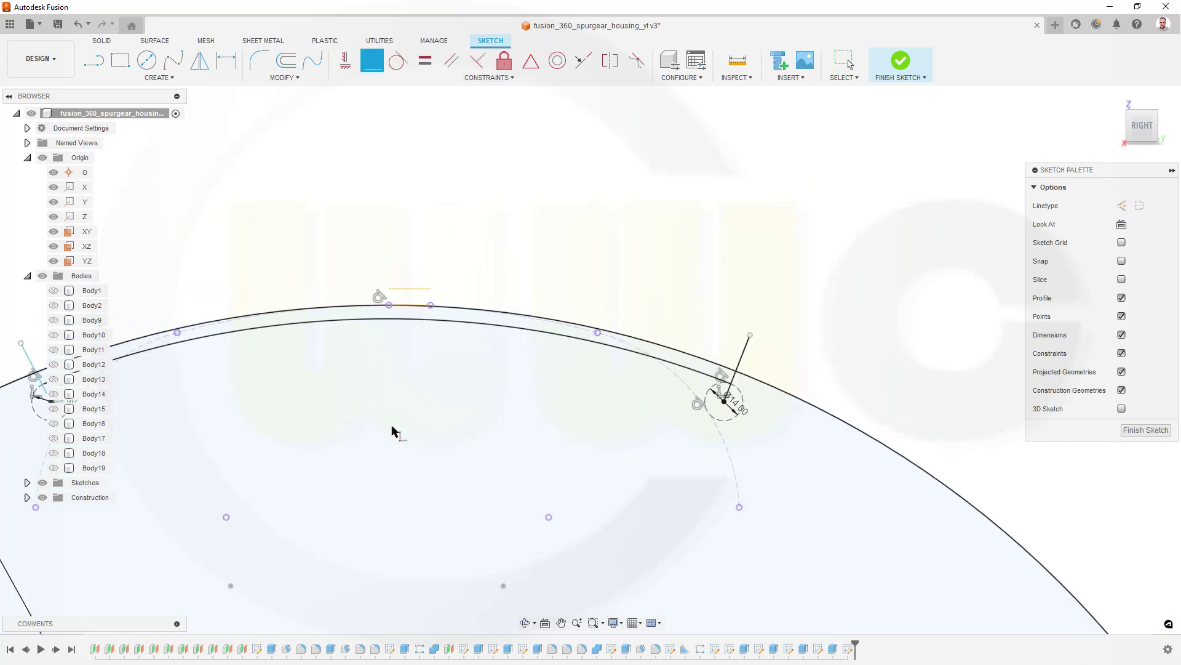
Apply a coincident constraint between the inner arc's negative-Y endpoint and the line from the neighbouring 14 mm circle's centre
{"action": "middle_click_drag", "start_coordinate": [390, 430], "coordinate": [772, 430]}
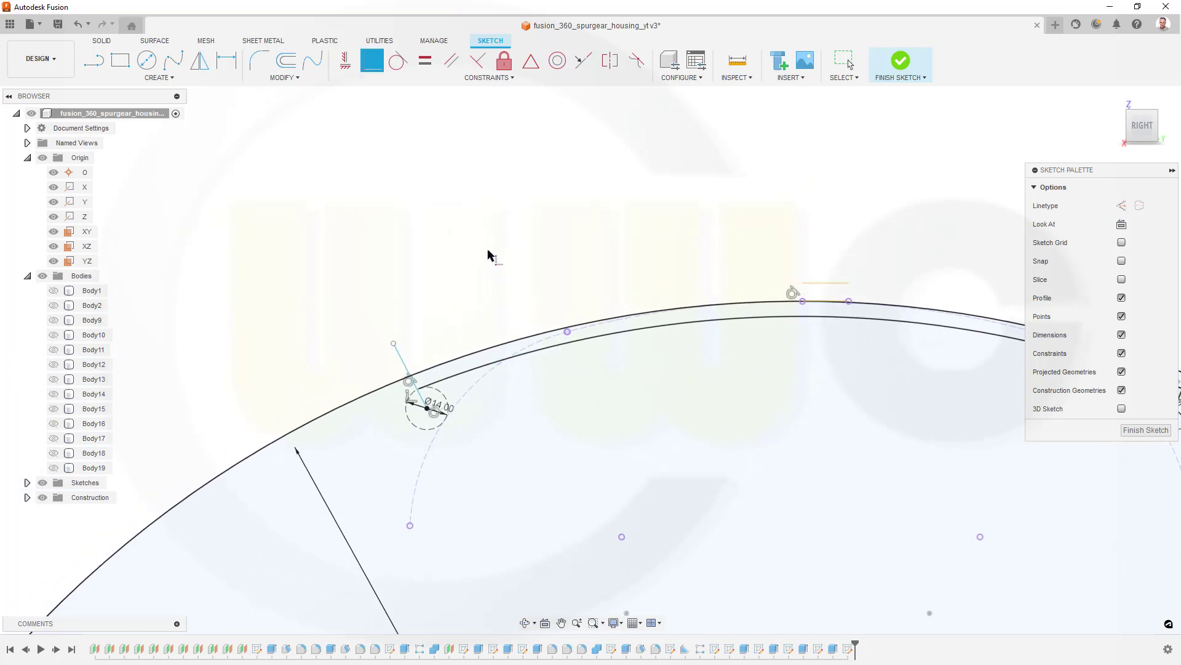
{"action": "scroll", "coordinate": [421, 424], "scroll_direction": "up", "scroll_amount": 1}
{"action": "scroll", "coordinate": [415, 424], "scroll_direction": "up", "scroll_amount": 1}
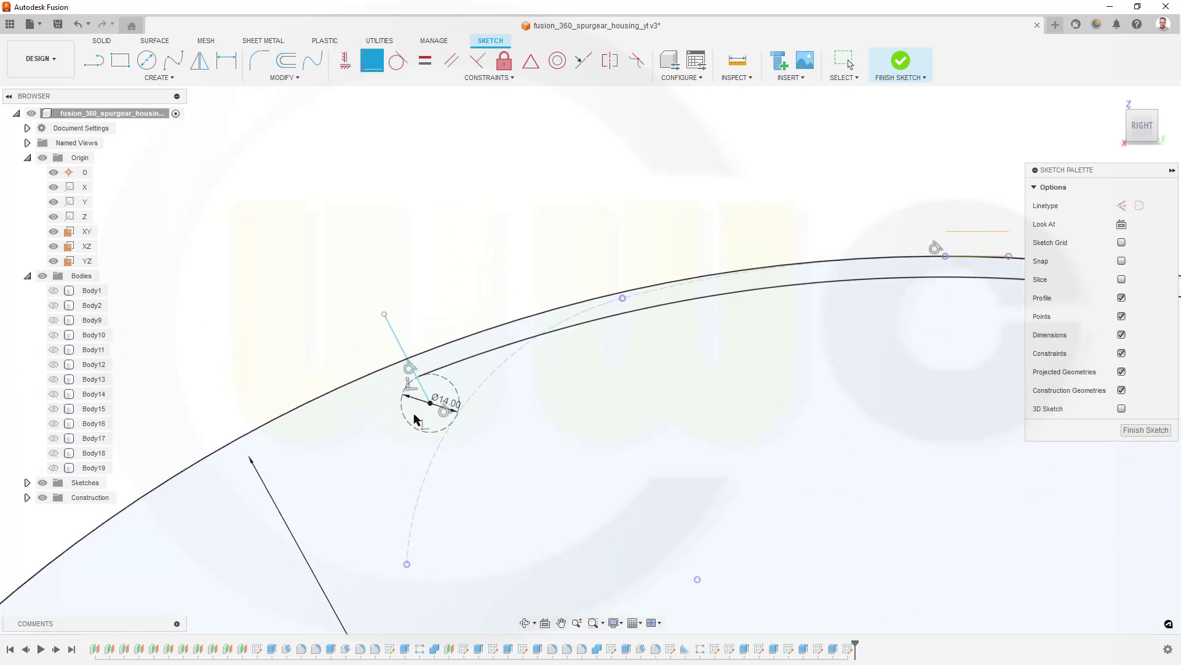
{"action": "left_click_drag", "start_coordinate": [412, 370], "coordinate": [400, 349]}
{"action": "key", "text": "Escape"}
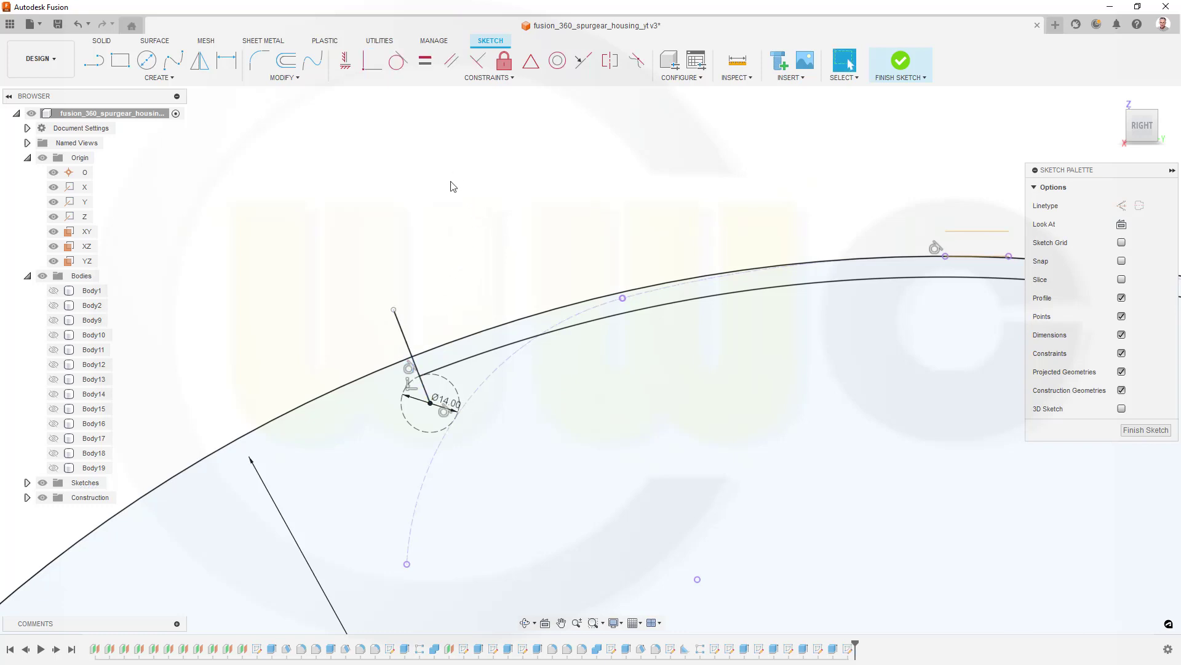
Trim both lines' ends beyond the outer circle, plus the positive-Y line's section between the inner arc and the 14 mm circle's centre
{"action": "key", "text": "3"}
{"action": "scroll", "coordinate": [830, 478], "scroll_direction": "down", "scroll_amount": 3}
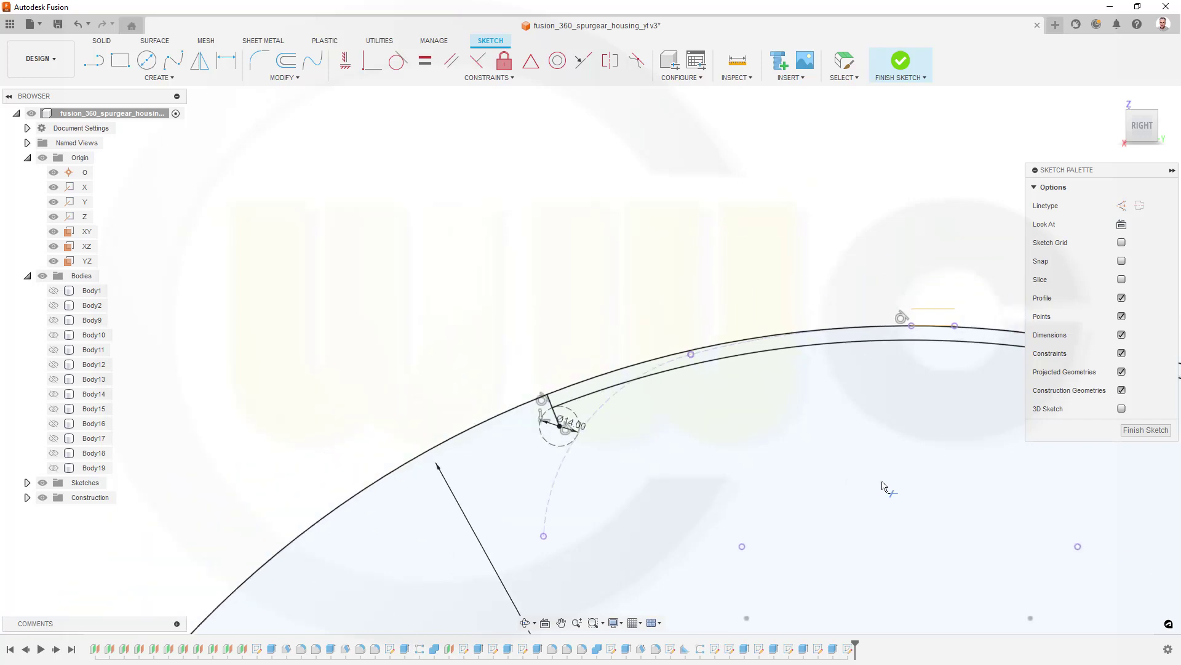
{"action": "mouse_move", "coordinate": [942, 477]}
{"action": "middle_mouse_down"}
{"action": "mouse_move", "coordinate": [696, 449]}
{"action": "mouse_move", "coordinate": [615, 454]}
{"action": "mouse_move", "coordinate": [672, 511]}
{"action": "middle_mouse_up"}
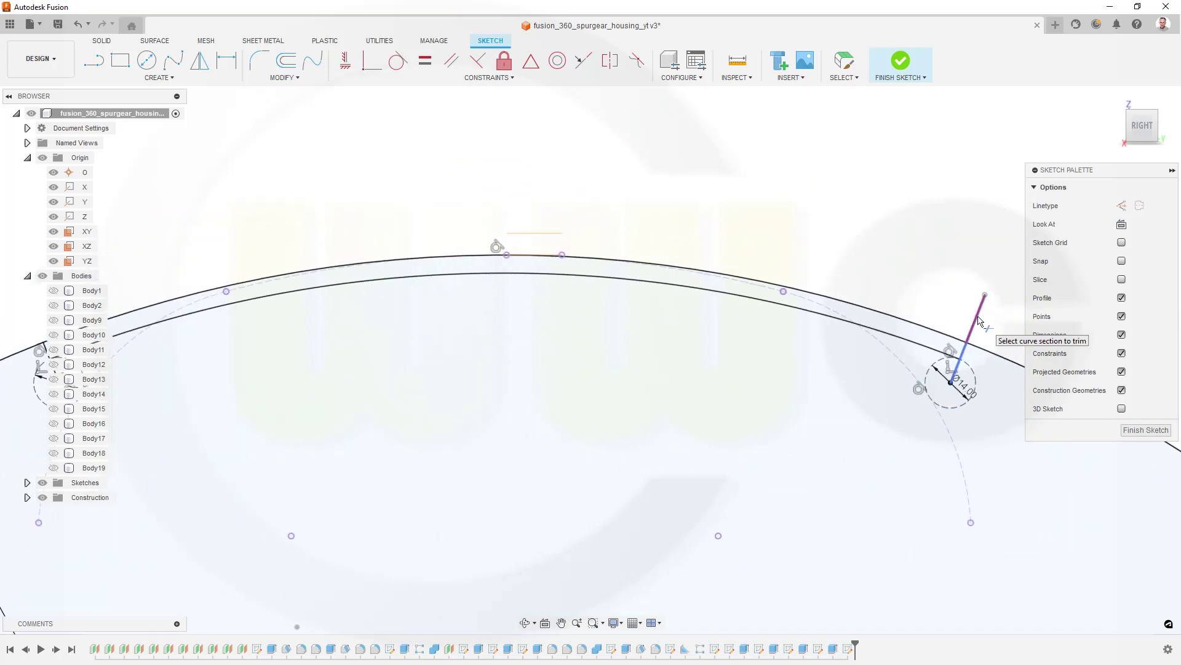
{"action": "left_click", "coordinate": [979, 321]}
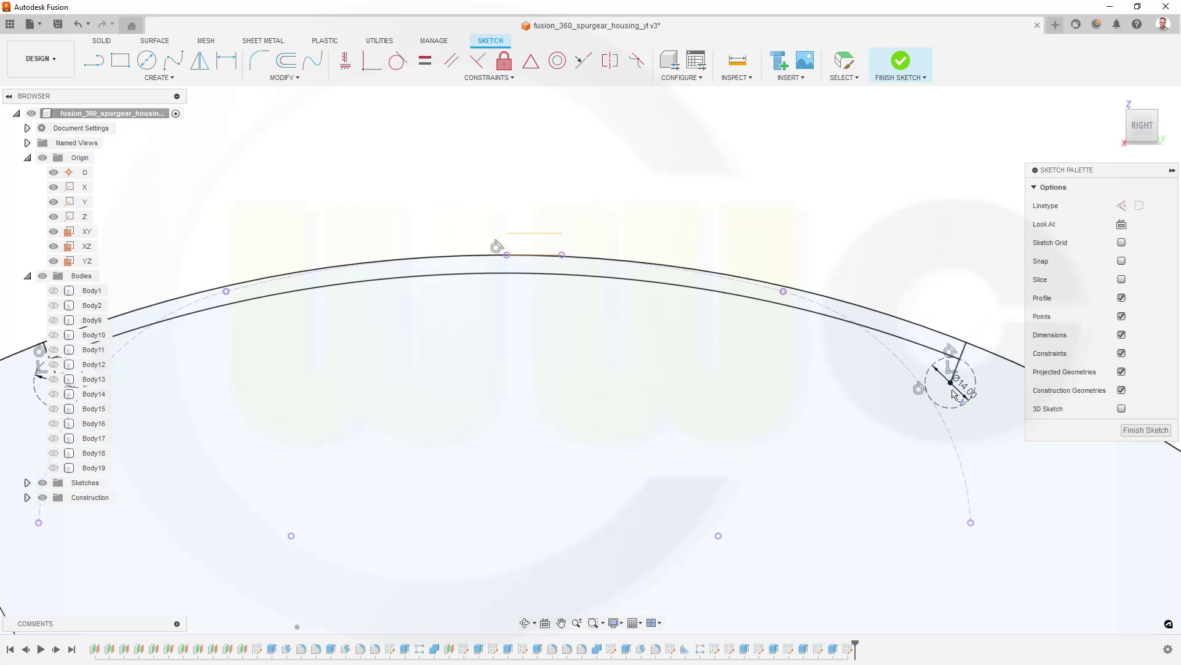
{"action": "left_click", "coordinate": [956, 376]}
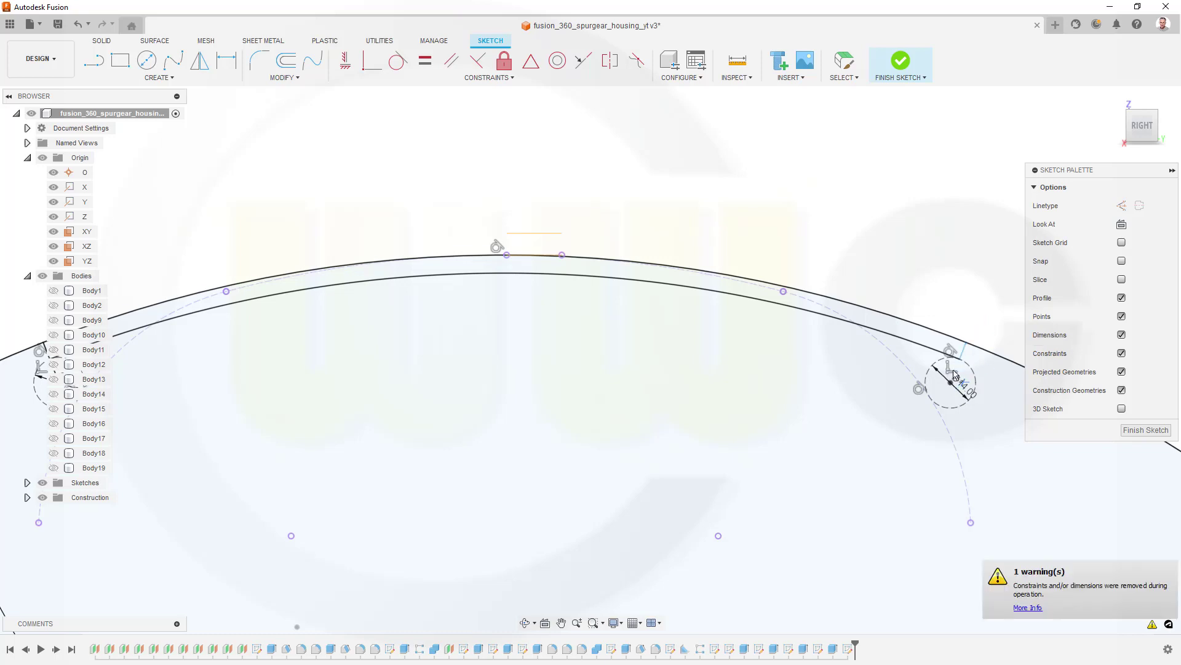
{"action": "key", "text": "Escape"}
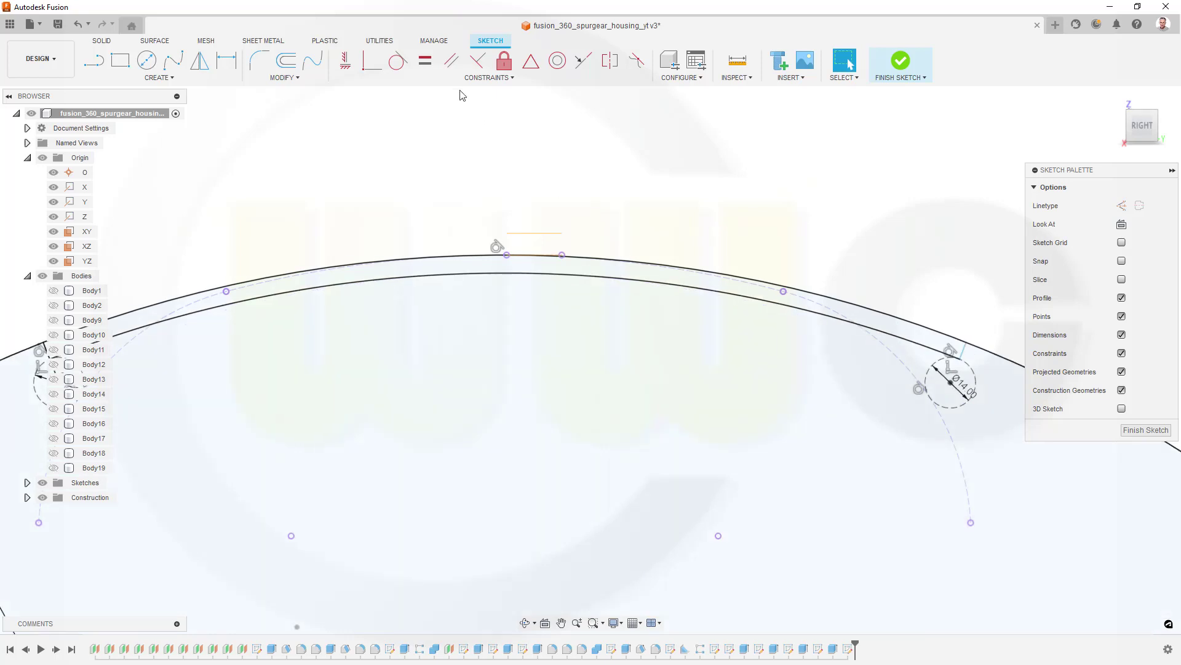
Make the shortened positive-Y end line coincident with the centre of its 14 mm construction circle
{"action": "left_click", "coordinate": [477, 59]}
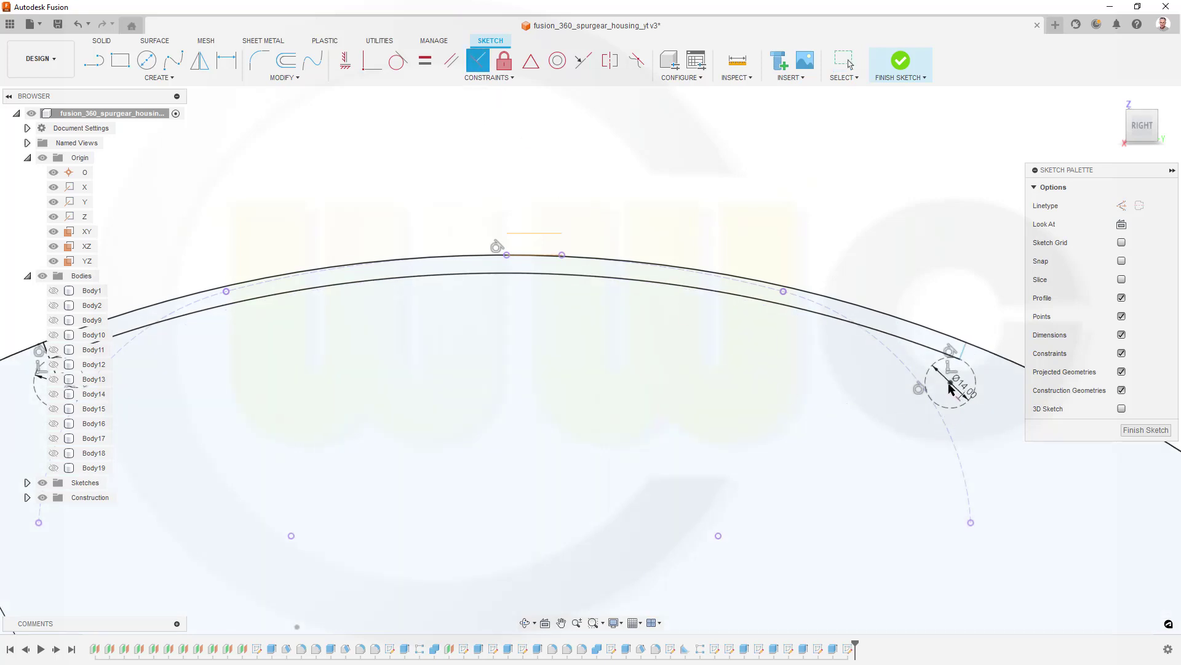
{"action": "key", "text": "Escape"}
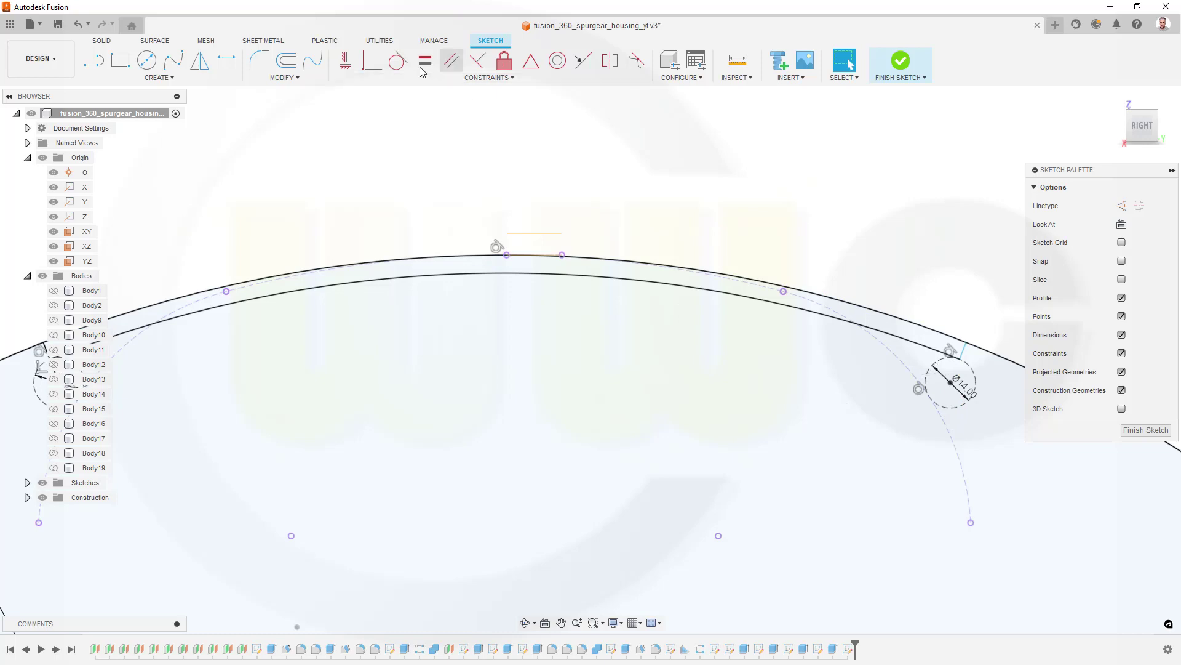
{"action": "left_click", "coordinate": [366, 62]}
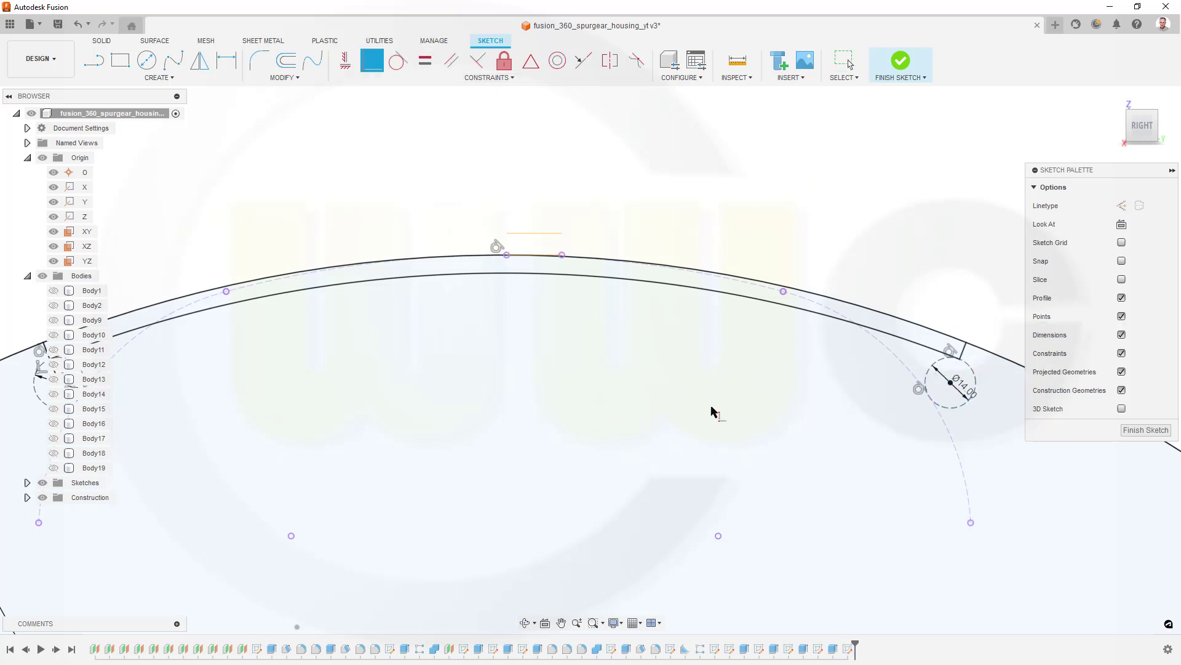
Trim the negative-Y line's section inside the inner arc and the outer circle's portion beyond the two end lines
{"action": "scroll", "coordinate": [713, 410], "scroll_direction": "down", "scroll_amount": 2}
{"action": "scroll", "coordinate": [184, 394], "scroll_direction": "up", "scroll_amount": 2}
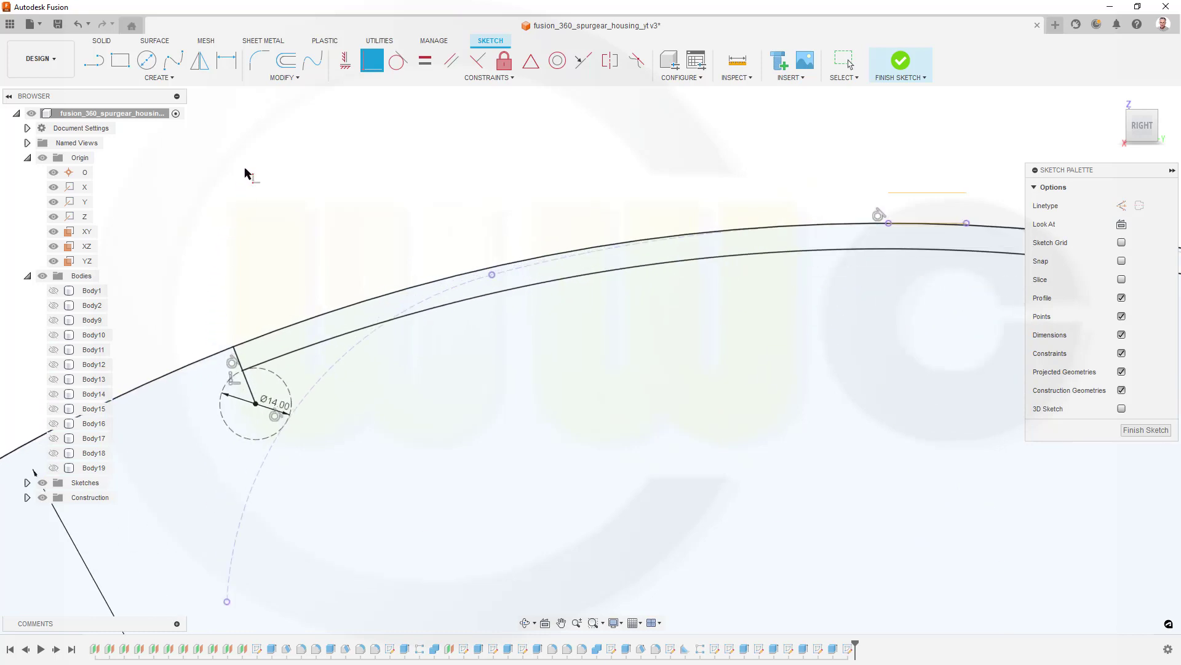
{"action": "key", "text": "Escape"}
{"action": "left_click", "coordinate": [249, 386]}
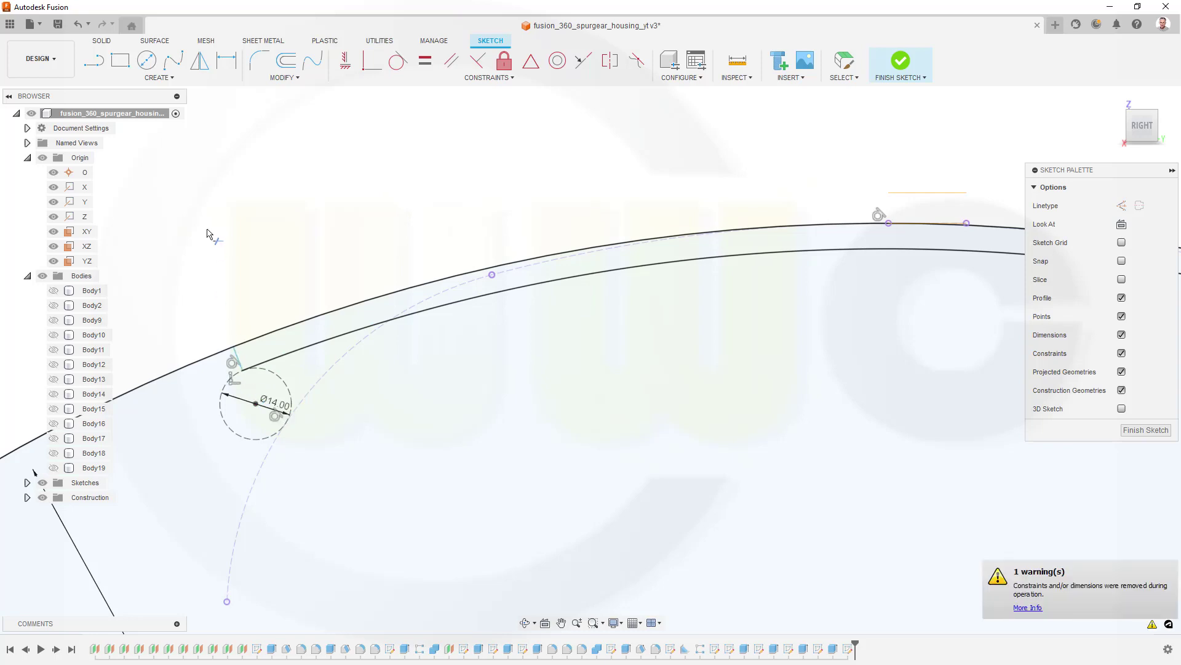
{"action": "left_click", "coordinate": [213, 357]}
{"action": "key", "text": "Escape"}
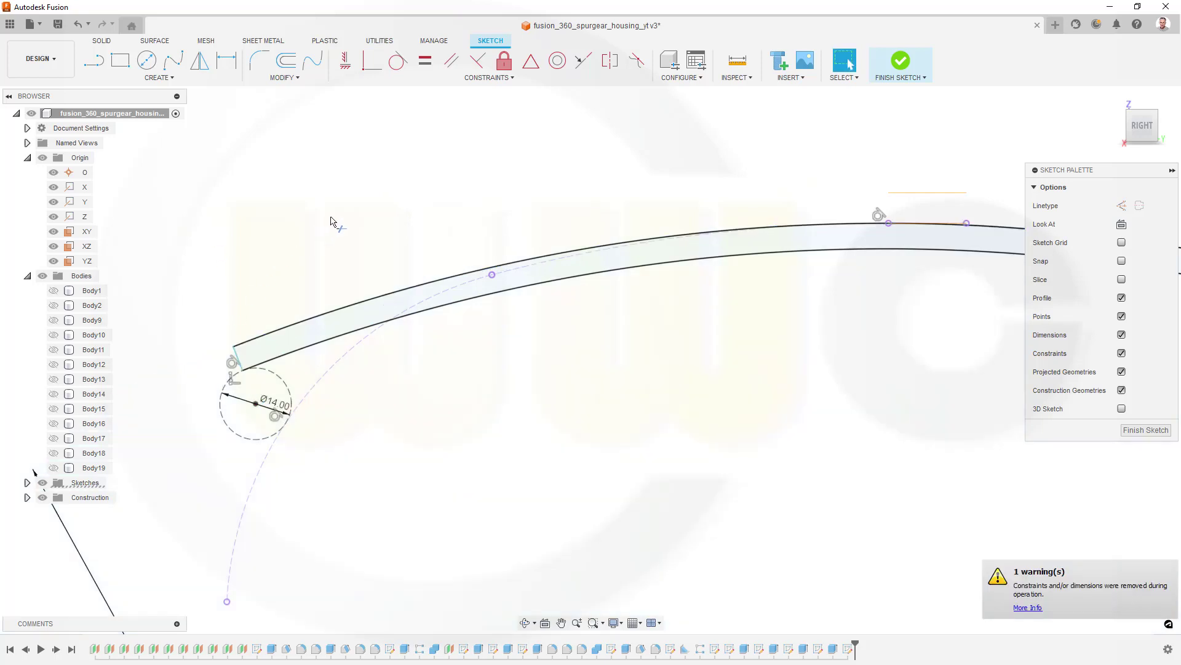
Make the shortened negative-Y end line coincident with the centre of its 14 mm construction circle and finish the sketch
{"action": "left_click", "coordinate": [370, 64]}
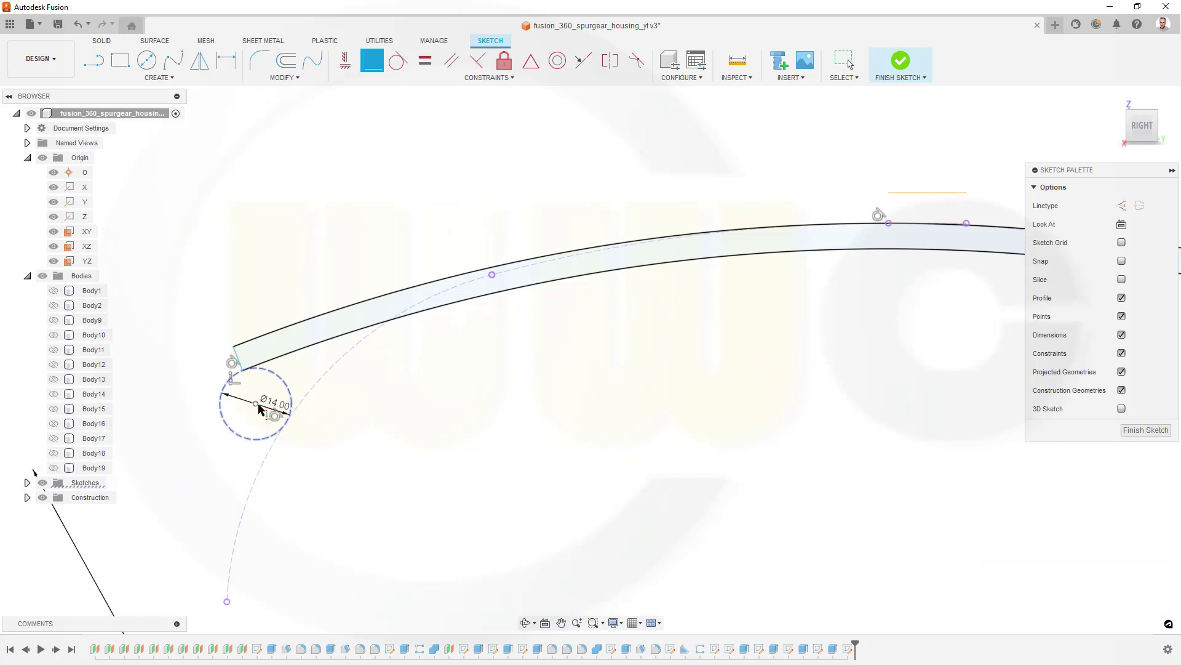
{"action": "left_click", "coordinate": [240, 361]}
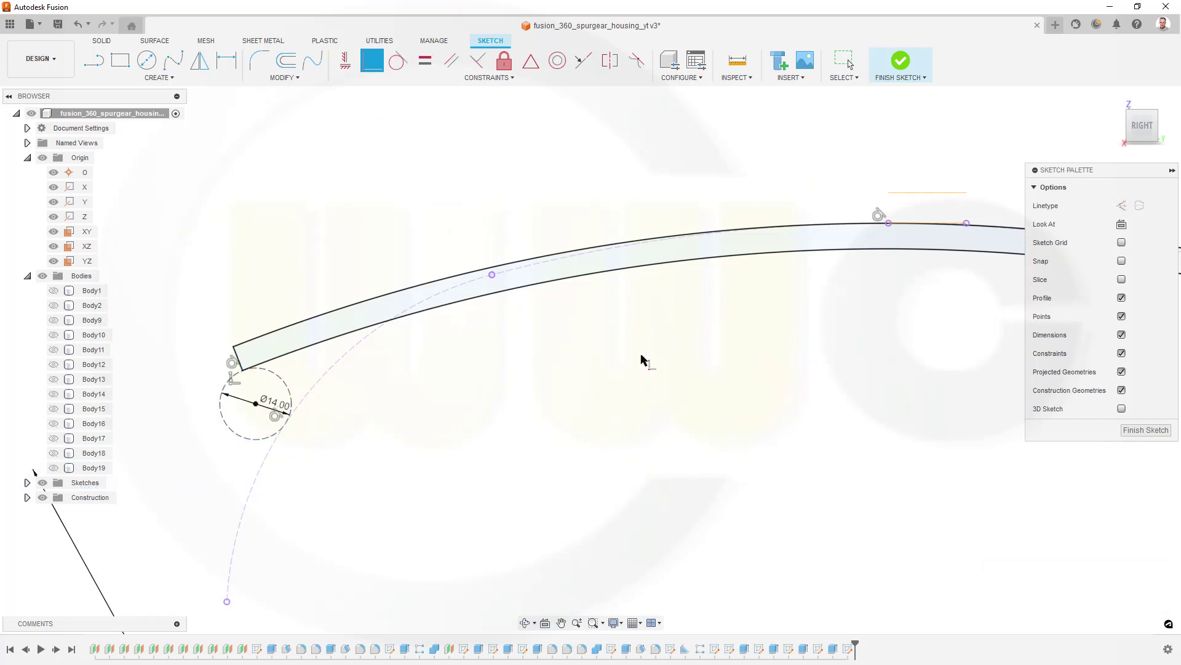
{"action": "left_click", "coordinate": [664, 364]}
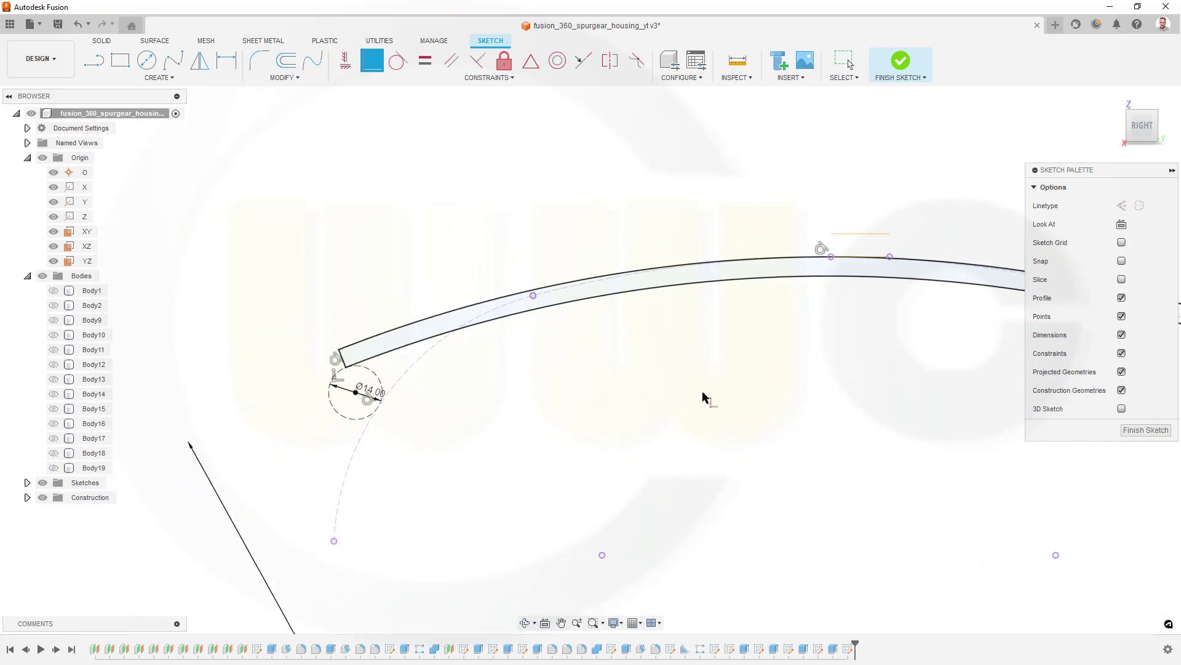
{"action": "left_click", "coordinate": [1146, 429]}
{"action": "scroll", "coordinate": [975, 435], "scroll_direction": "down", "scroll_amount": 2}
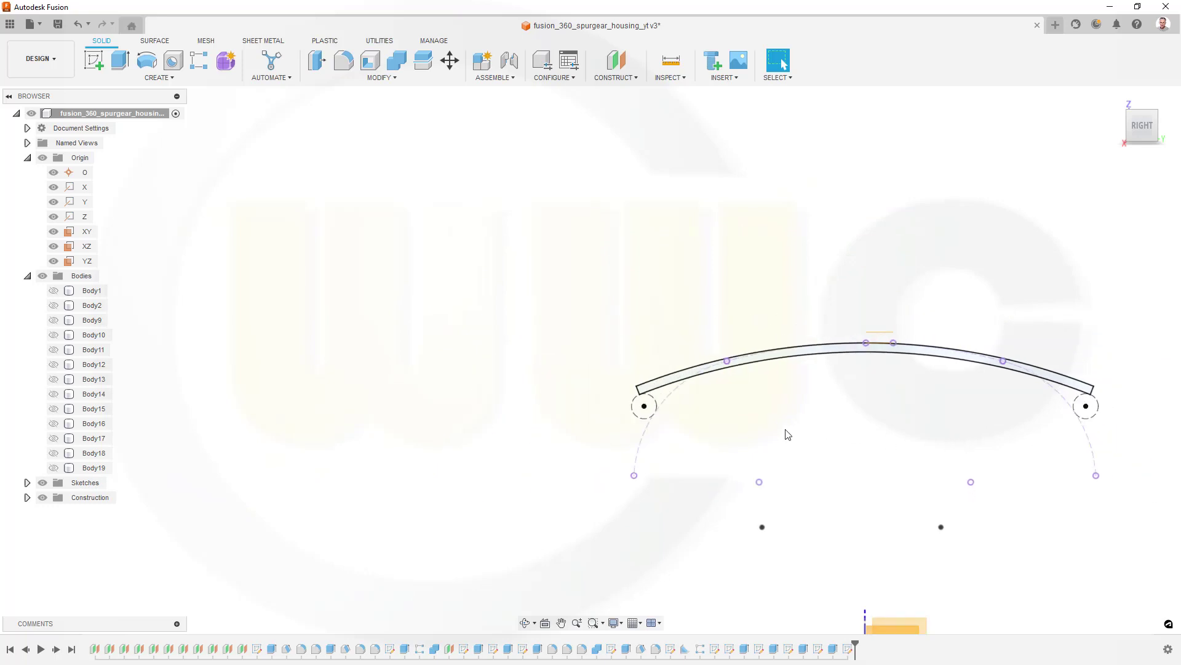
Extrude the closed arc strip symmetrically as a new body, with a whole-length distance of 10 mm
{"action": "mouse_move", "coordinate": [788, 435]}
{"action": "middle_mouse_down"}
{"action": "mouse_move", "coordinate": [783, 422]}
{"action": "mouse_move", "coordinate": [588, 361]}
{"action": "mouse_move", "coordinate": [578, 372]}
{"action": "middle_mouse_up"}
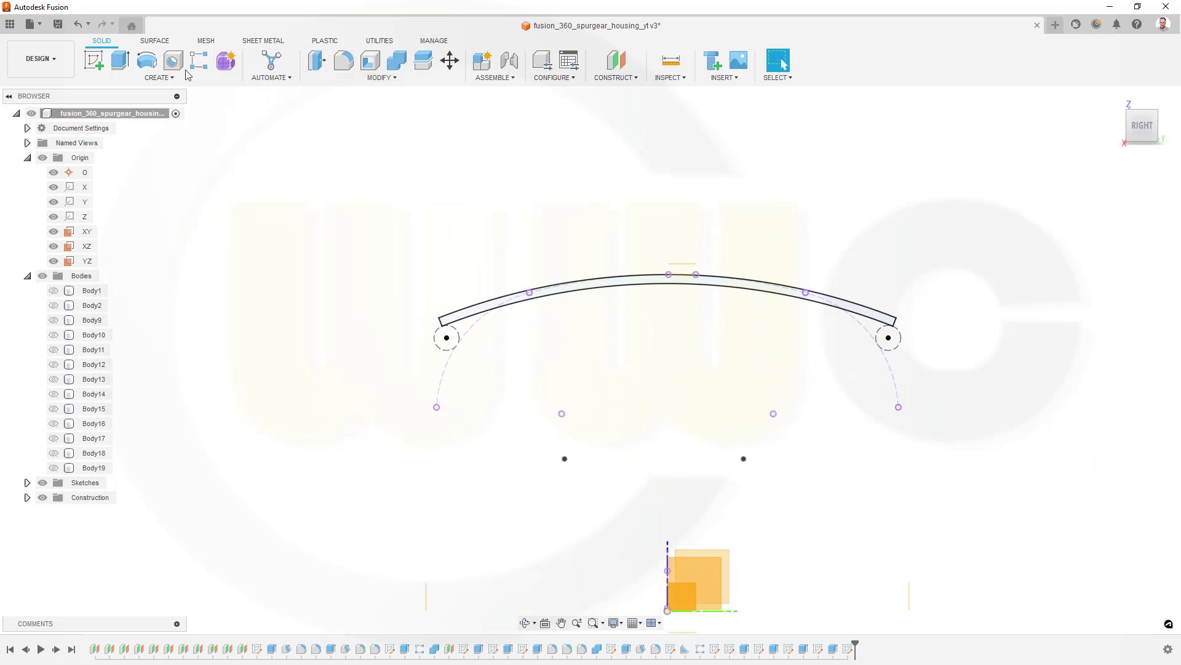
{"action": "left_click", "coordinate": [121, 62]}
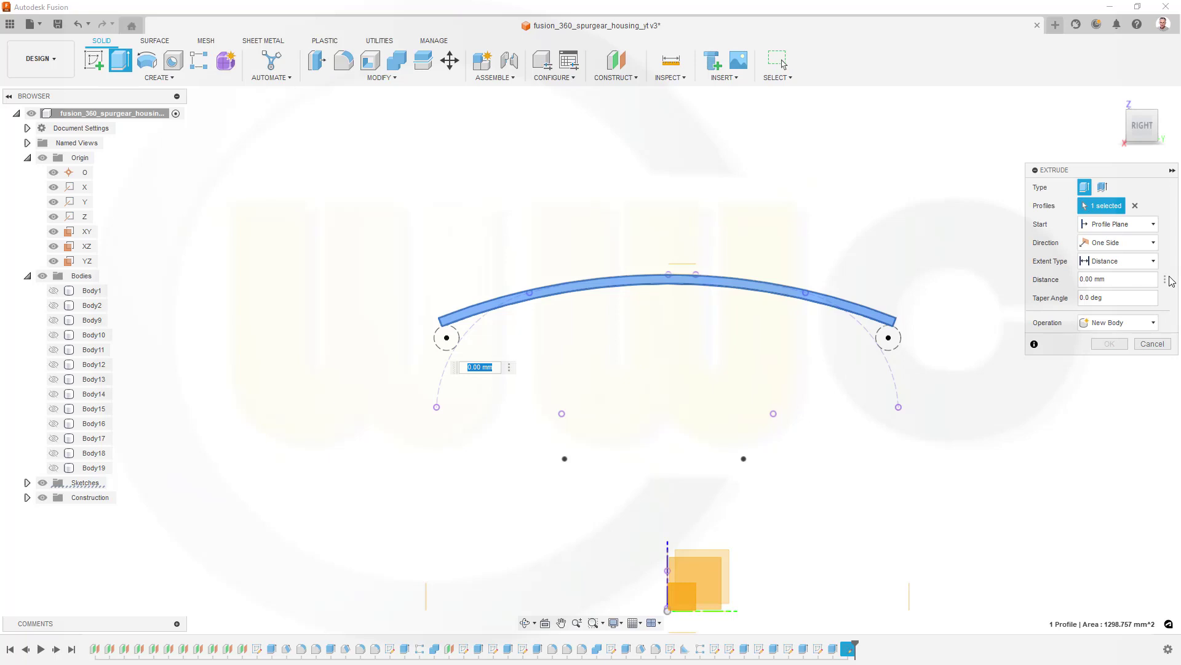
{"action": "left_click", "coordinate": [1154, 242]}
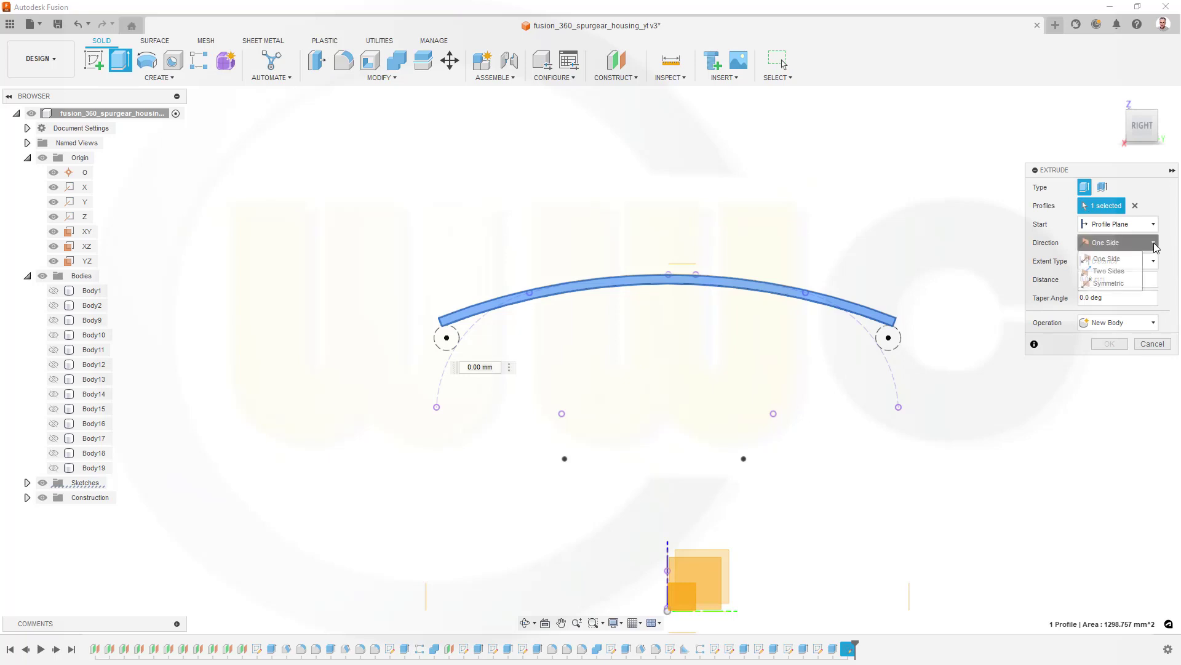
{"action": "left_click", "coordinate": [1108, 282]}
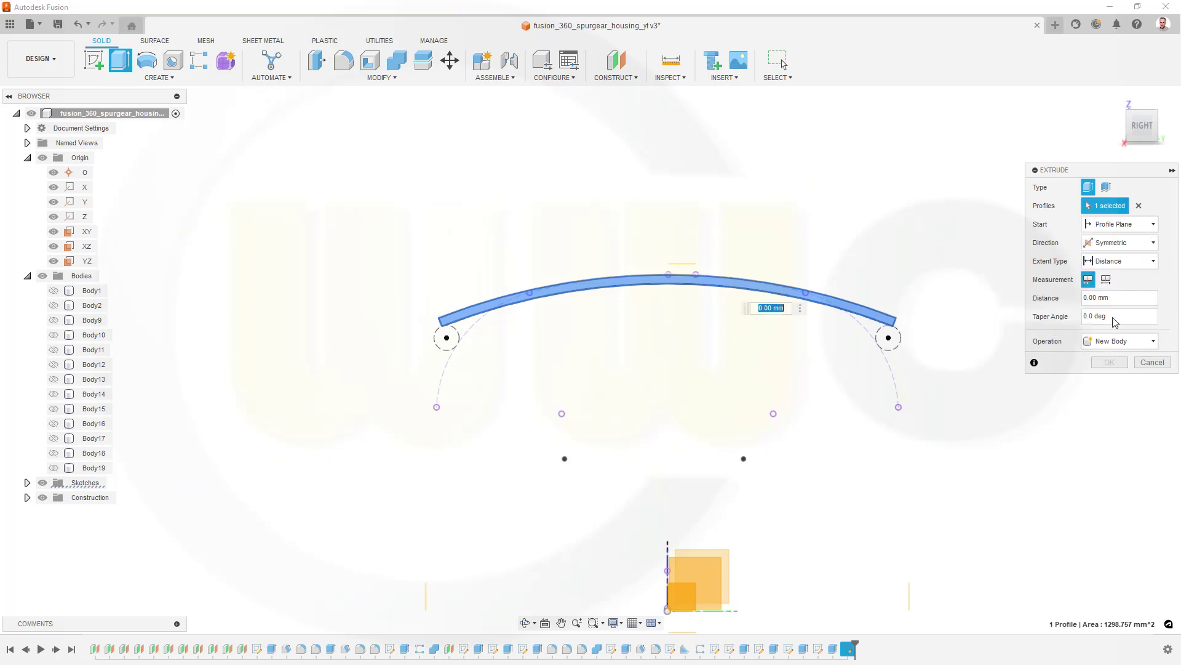
{"action": "left_click", "coordinate": [1107, 280]}
{"action": "left_click", "coordinate": [1084, 299]}
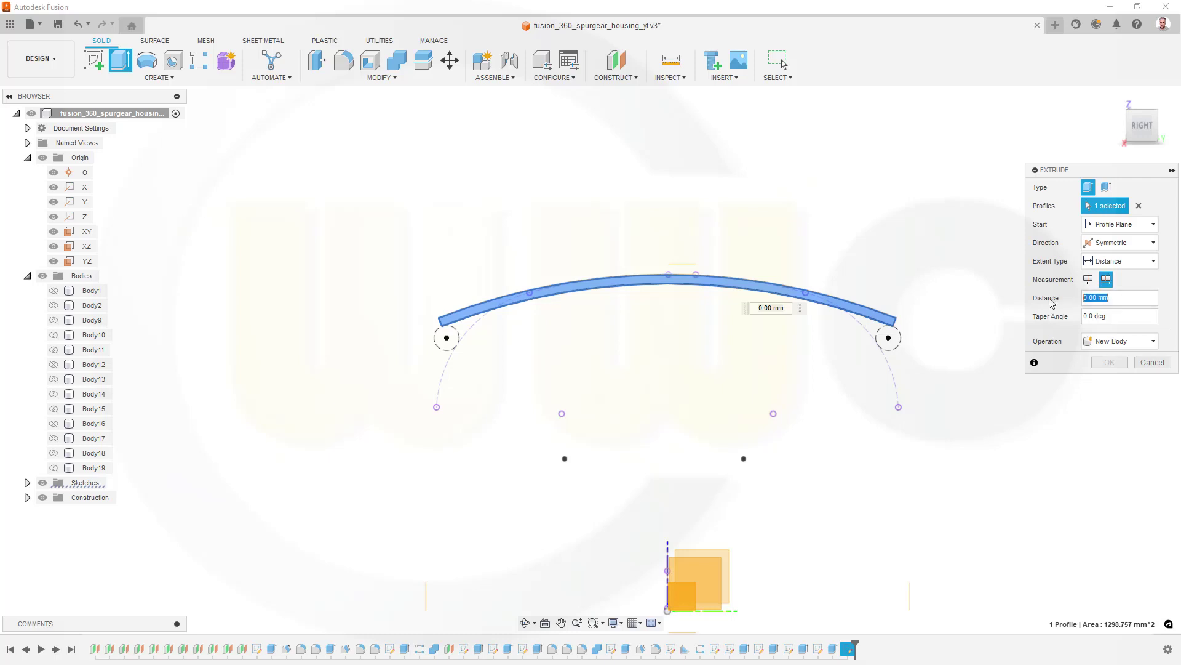
{"action": "type", "text": "10"}
{"action": "key", "text": "Return"}
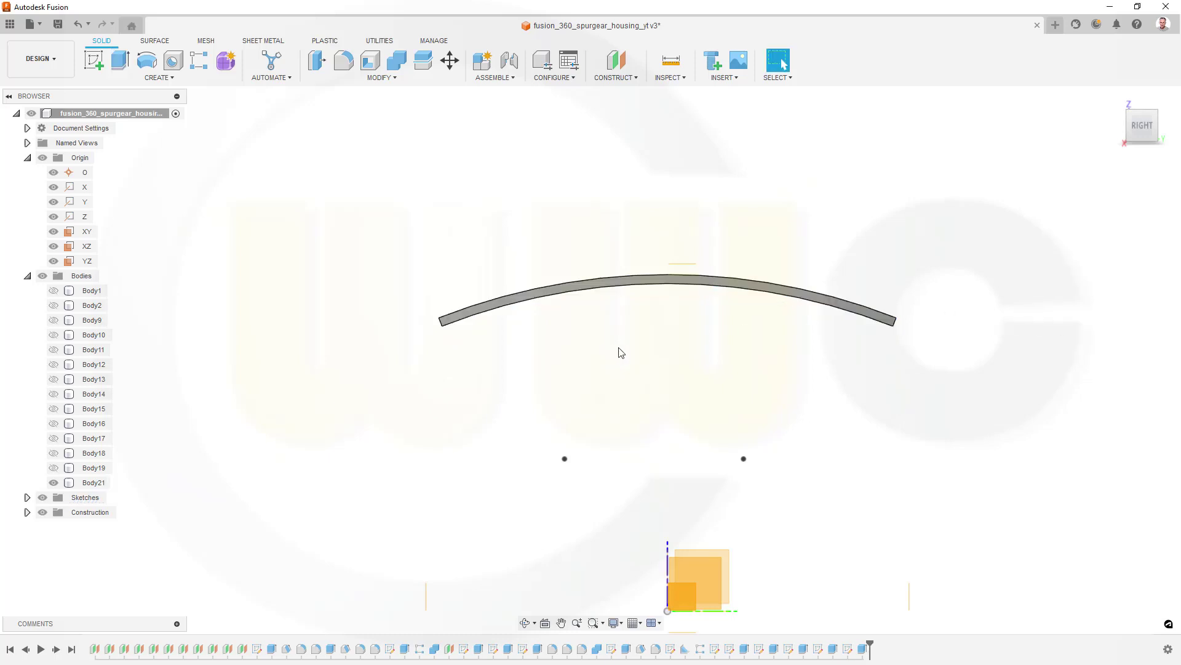
Show Body1 and change the arc strip extrusion's operation to Join so it merges with the housing
{"action": "middle_click_drag", "start_coordinate": [620, 351], "coordinate": [691, 374], "text": "shift"}
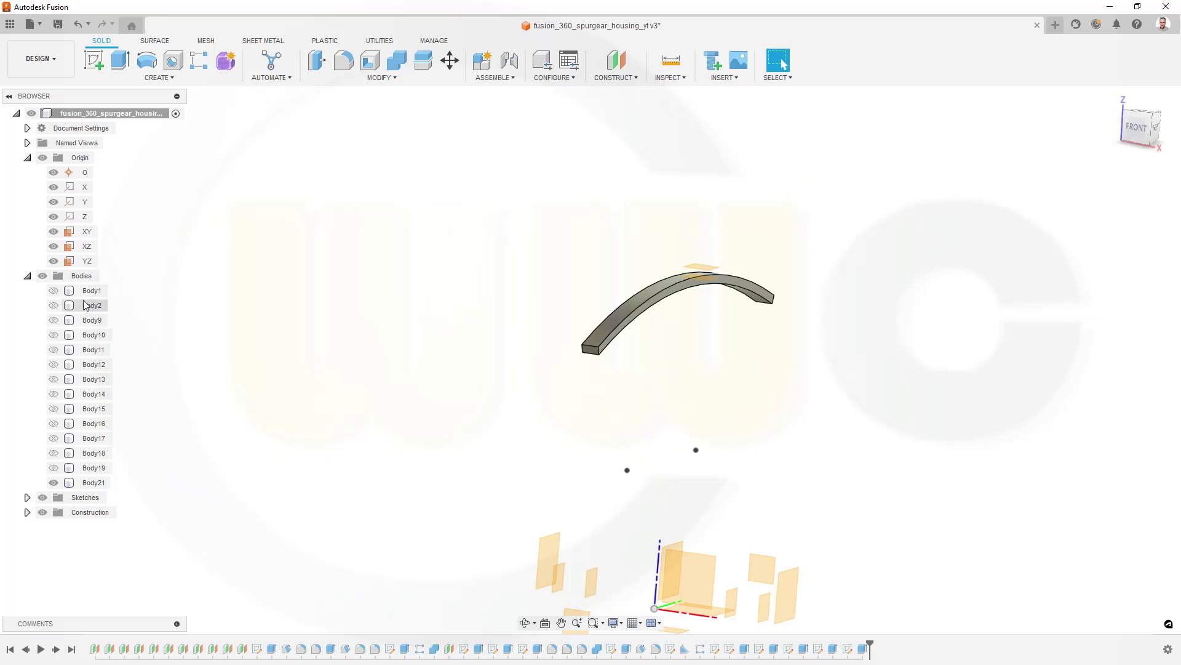
{"action": "left_click", "coordinate": [53, 290]}
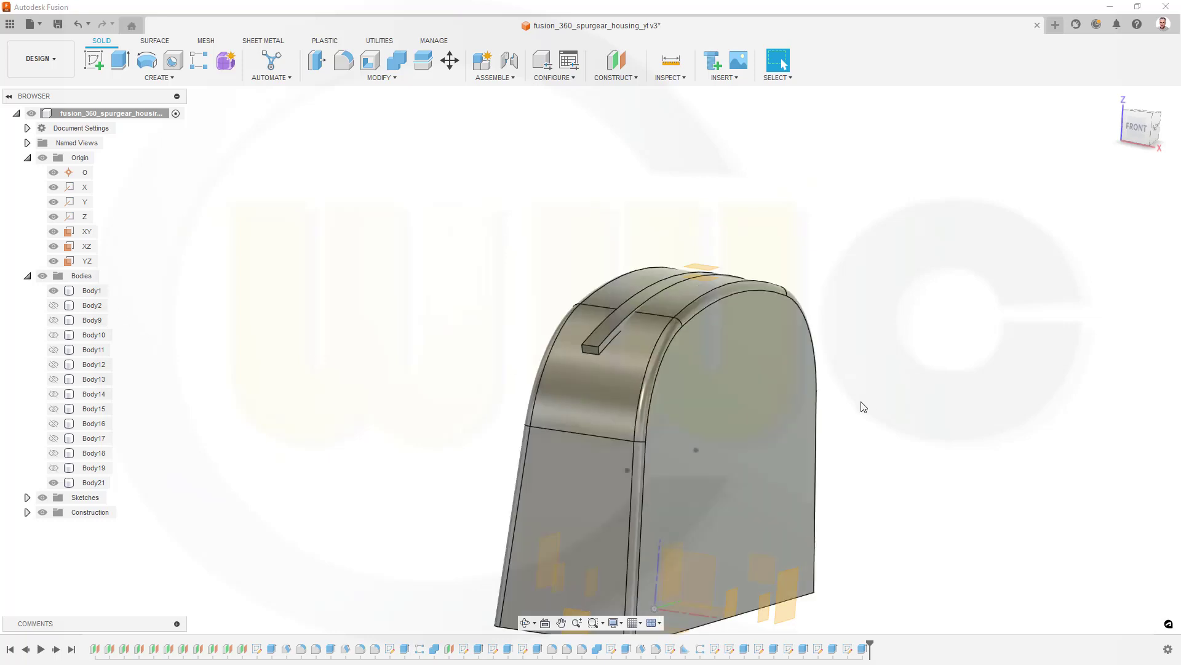
{"action": "middle_click_drag", "start_coordinate": [858, 402], "coordinate": [825, 396]}
{"action": "scroll", "coordinate": [824, 396], "scroll_direction": "up", "scroll_amount": 1}
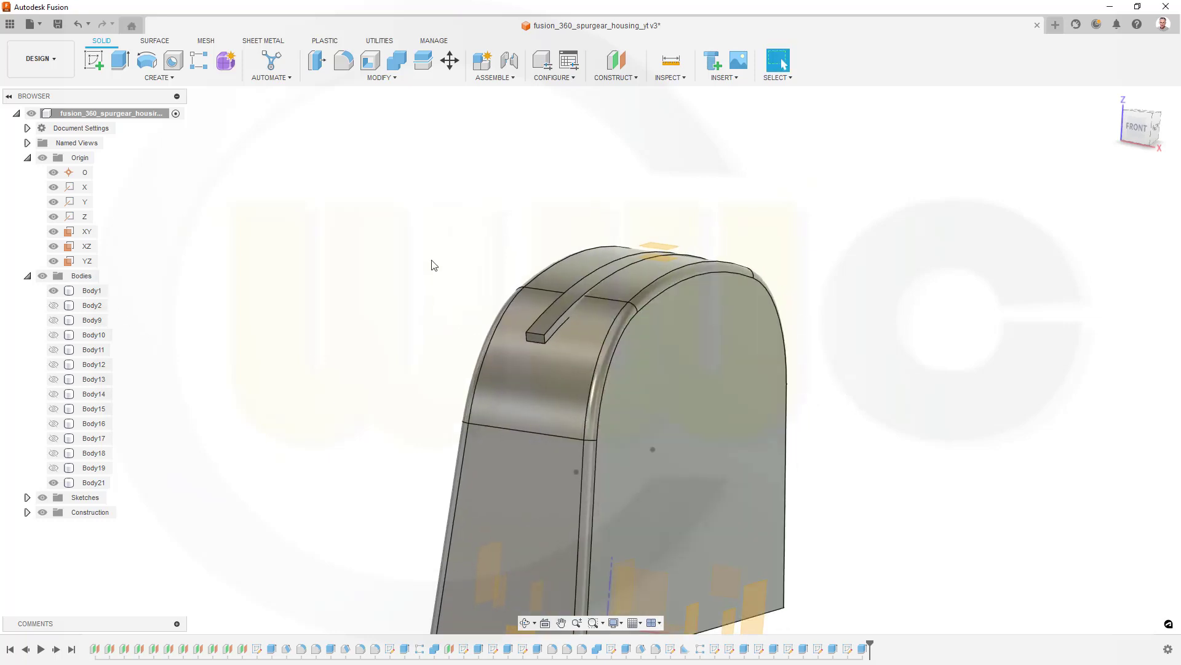
{"action": "double_click", "coordinate": [862, 650]}
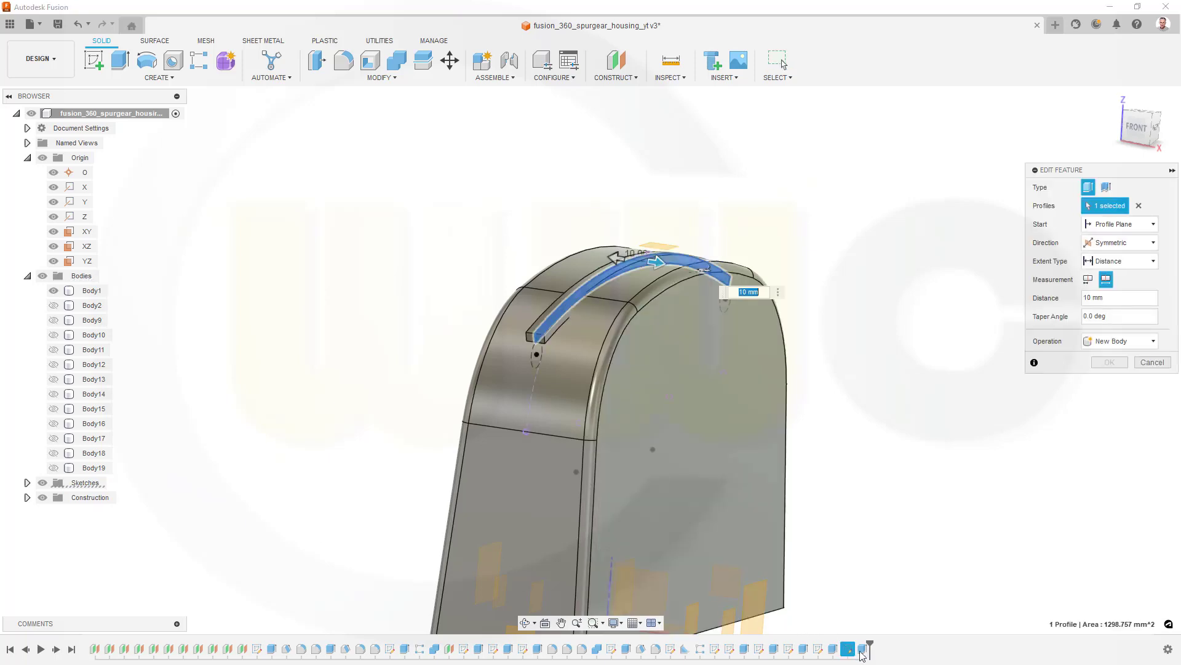
{"action": "left_click", "coordinate": [1152, 343]}
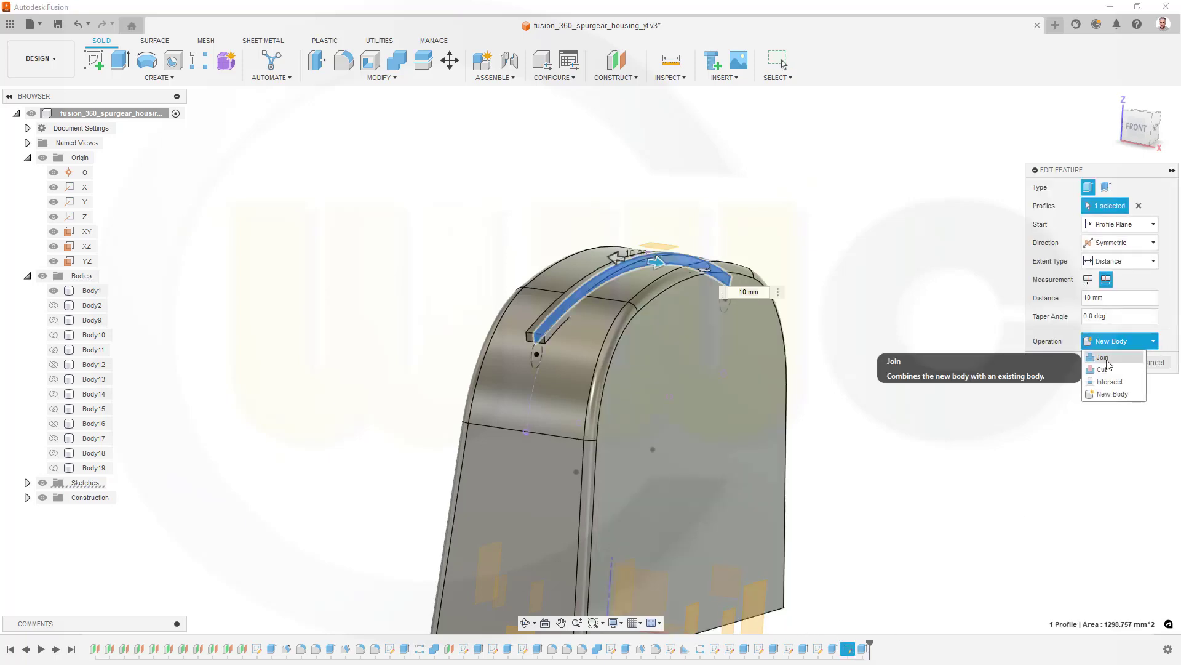
{"action": "left_click", "coordinate": [1105, 358]}
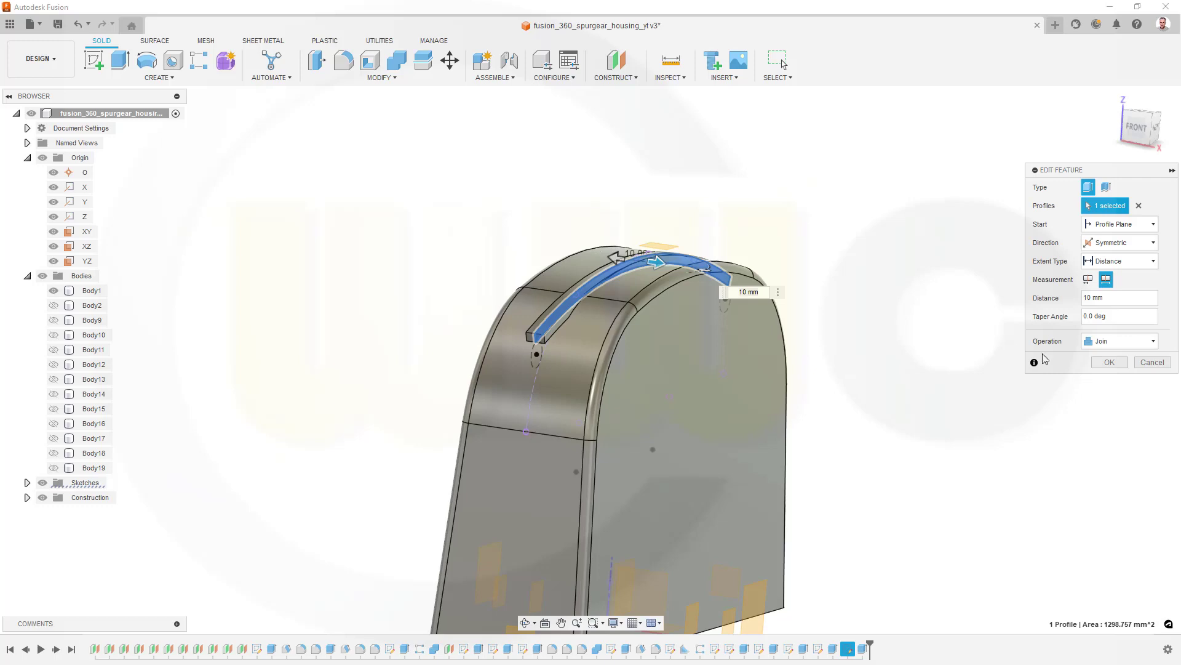
{"action": "left_click", "coordinate": [1108, 363]}
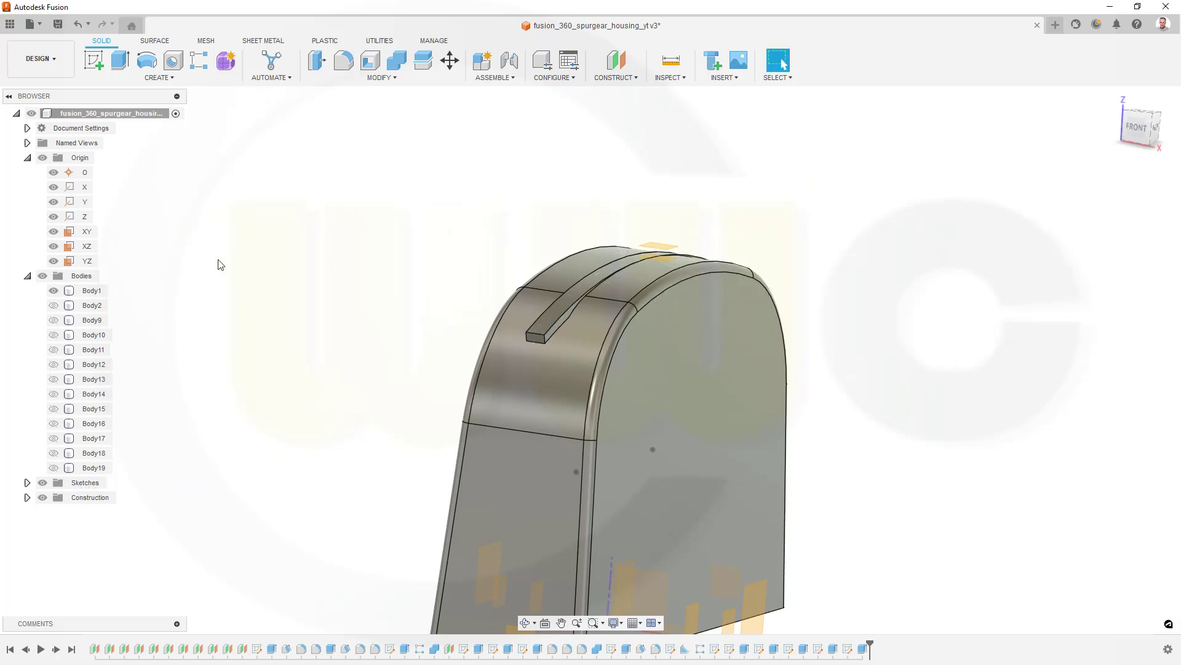
Start a fillet with a 7 mm radius on the edge where the strip's negative-Y end underside meets the housing
{"action": "left_click", "coordinate": [54, 291]}
{"action": "left_click", "coordinate": [54, 291]}
{"action": "left_click", "coordinate": [343, 61]}
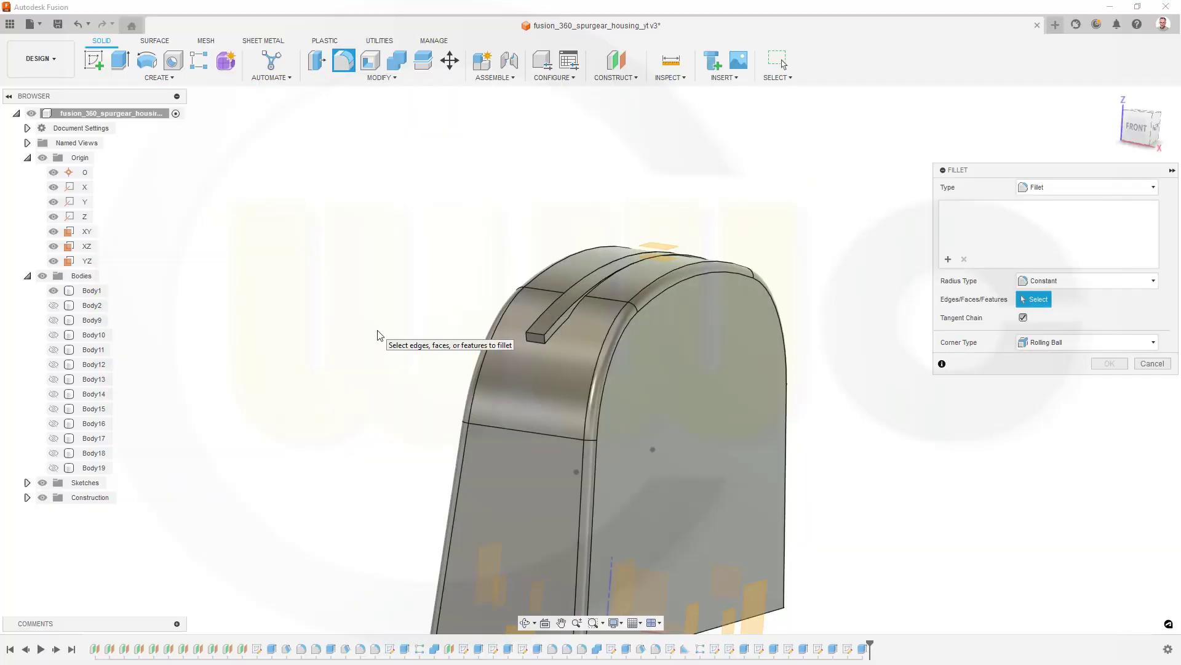
{"action": "middle_click_drag", "start_coordinate": [381, 338], "coordinate": [387, 294], "text": "shift"}
{"action": "scroll", "coordinate": [569, 250], "scroll_direction": "up", "scroll_amount": 6}
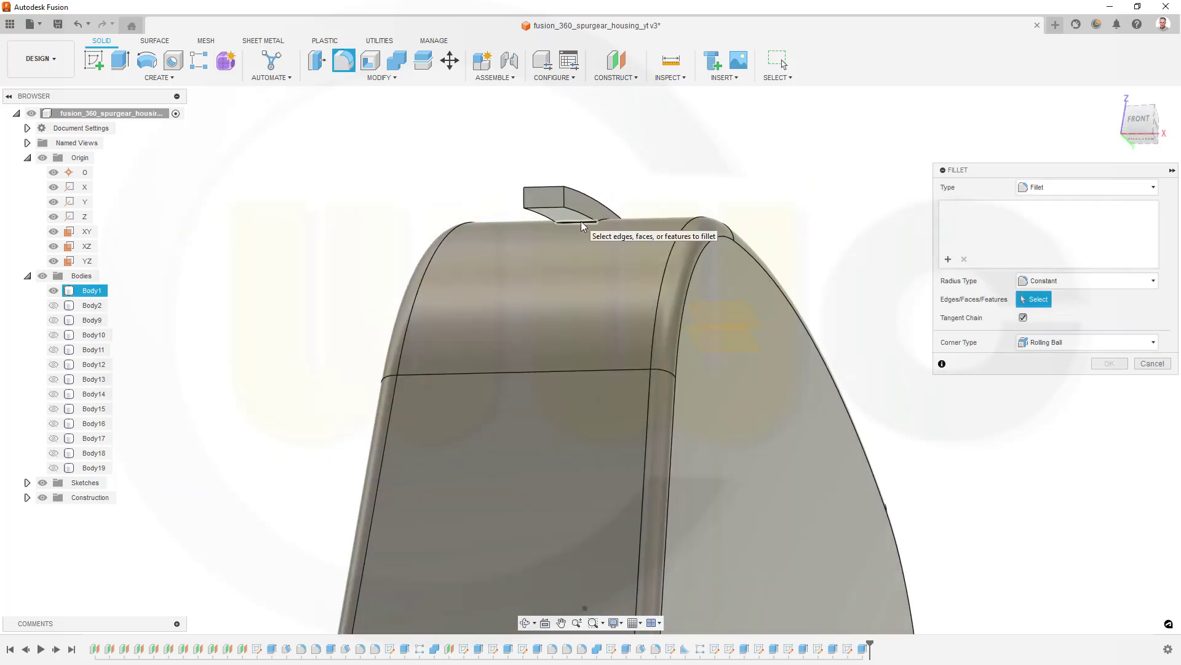
{"action": "left_click", "coordinate": [583, 227]}
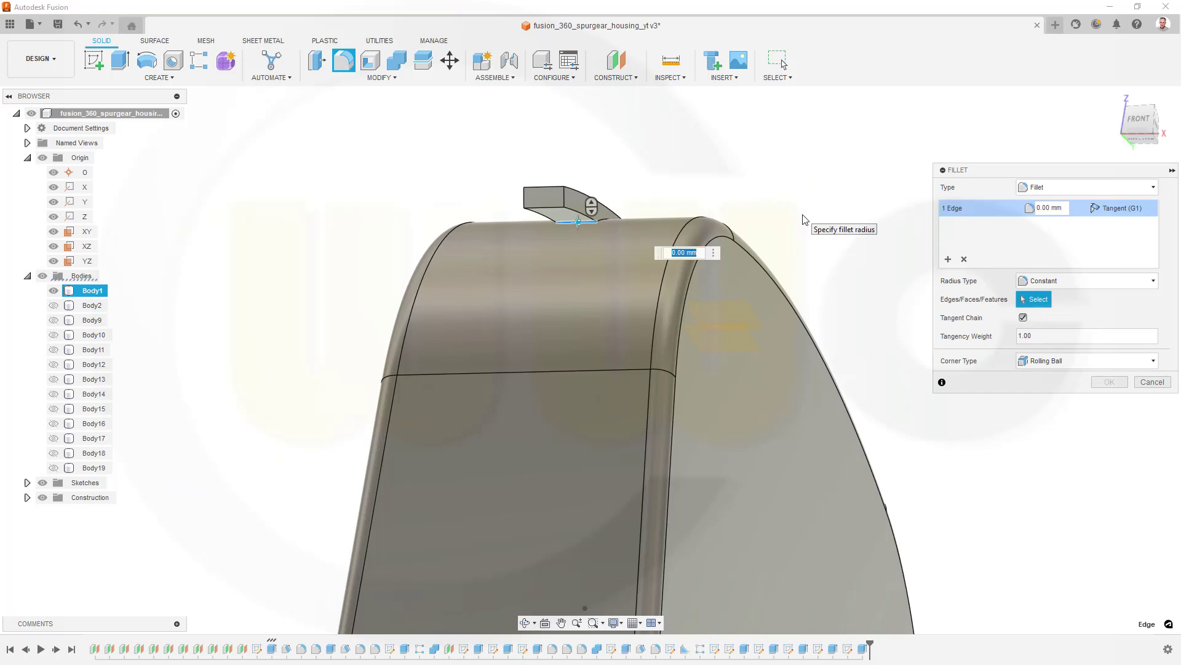
{"action": "type", "text": "7"}
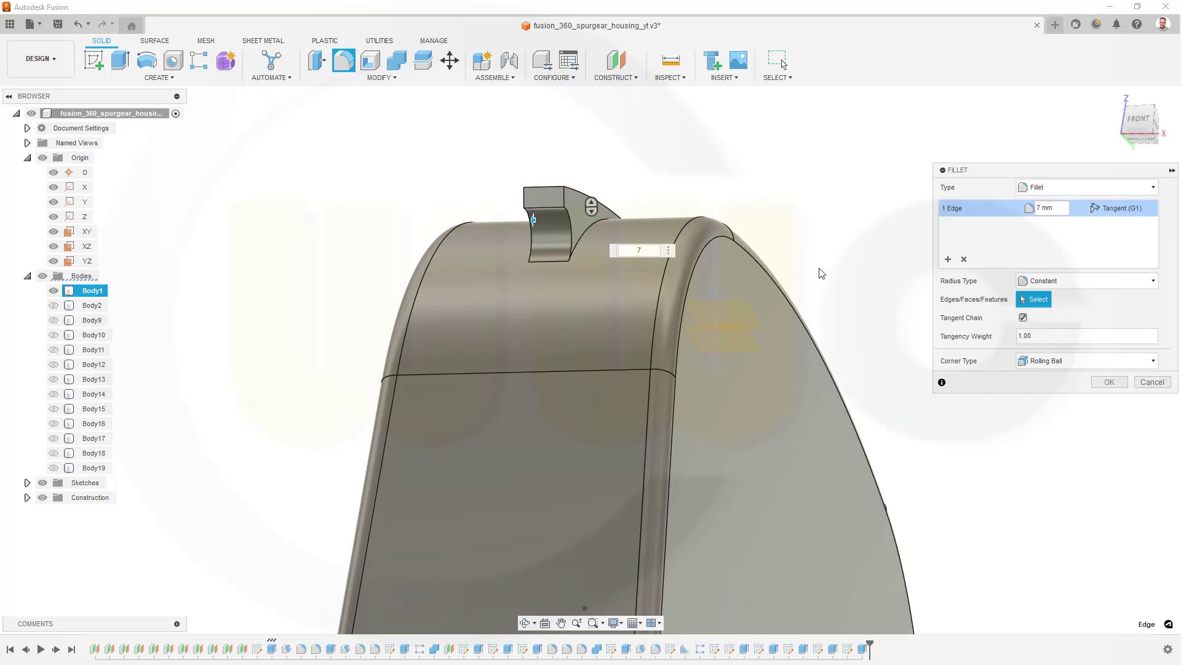
Add a second 7 mm fillet set on the matching underside edge at the strip's positive-Y end and apply the fillet
{"action": "middle_click_drag", "start_coordinate": [822, 272], "coordinate": [814, 186], "text": "shift"}
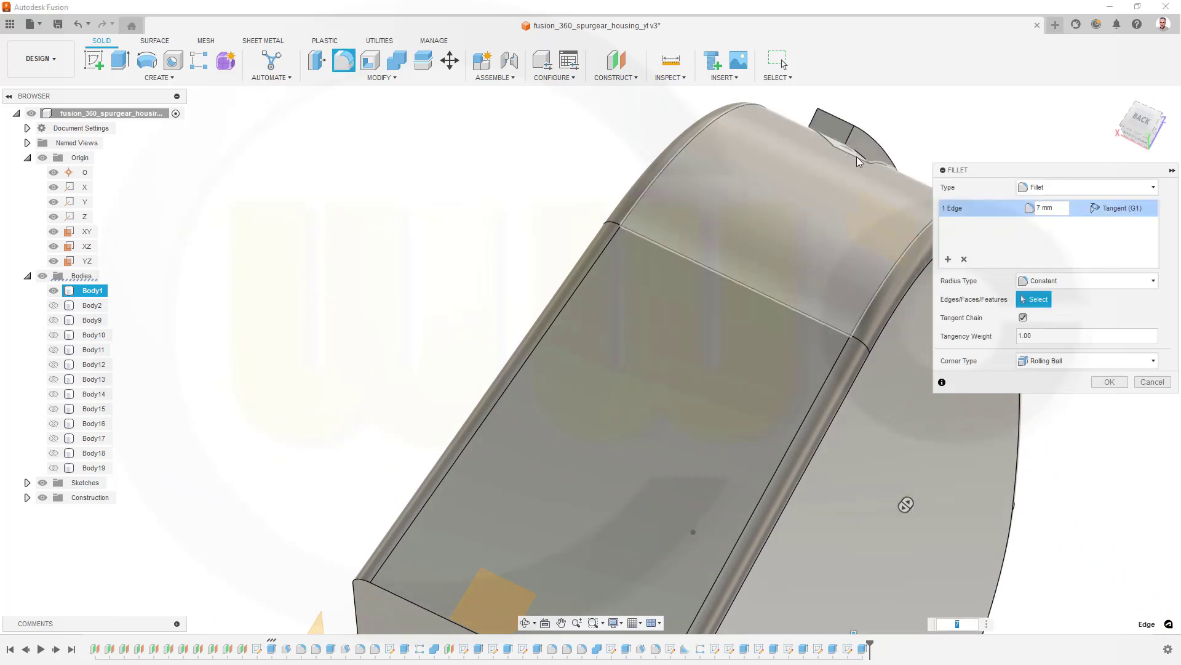
{"action": "scroll", "coordinate": [897, 140], "scroll_direction": "up", "scroll_amount": 1}
{"action": "scroll", "coordinate": [897, 139], "scroll_direction": "up", "scroll_amount": 2}
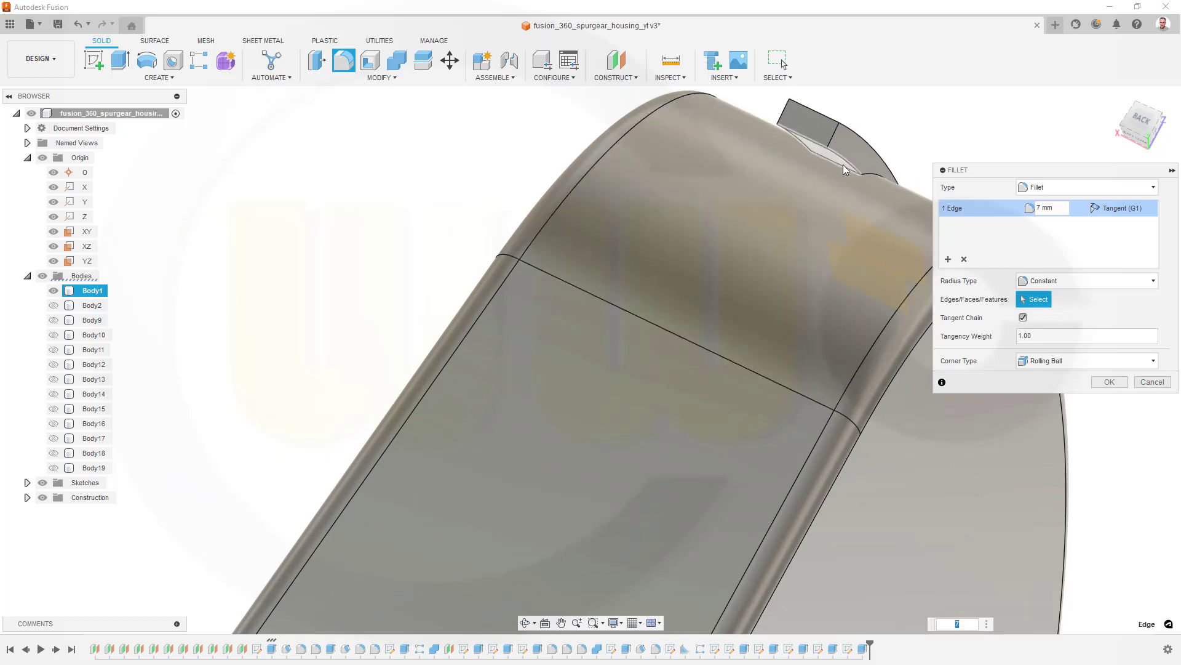
{"action": "left_click", "coordinate": [948, 260]}
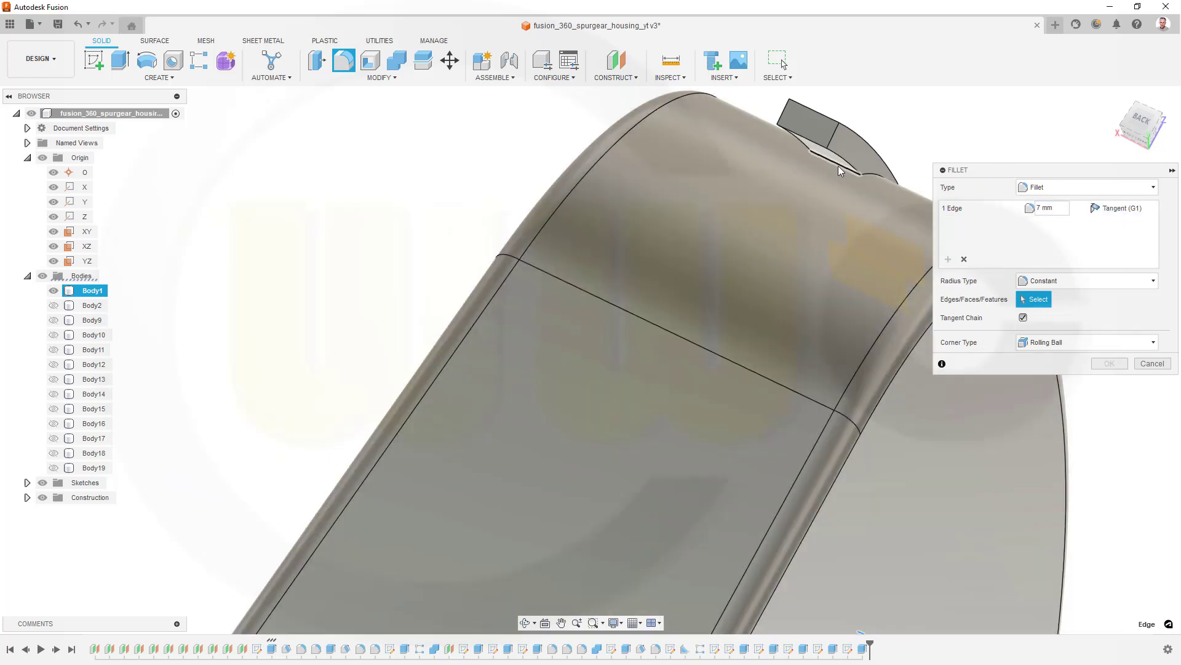
{"action": "left_click", "coordinate": [840, 171]}
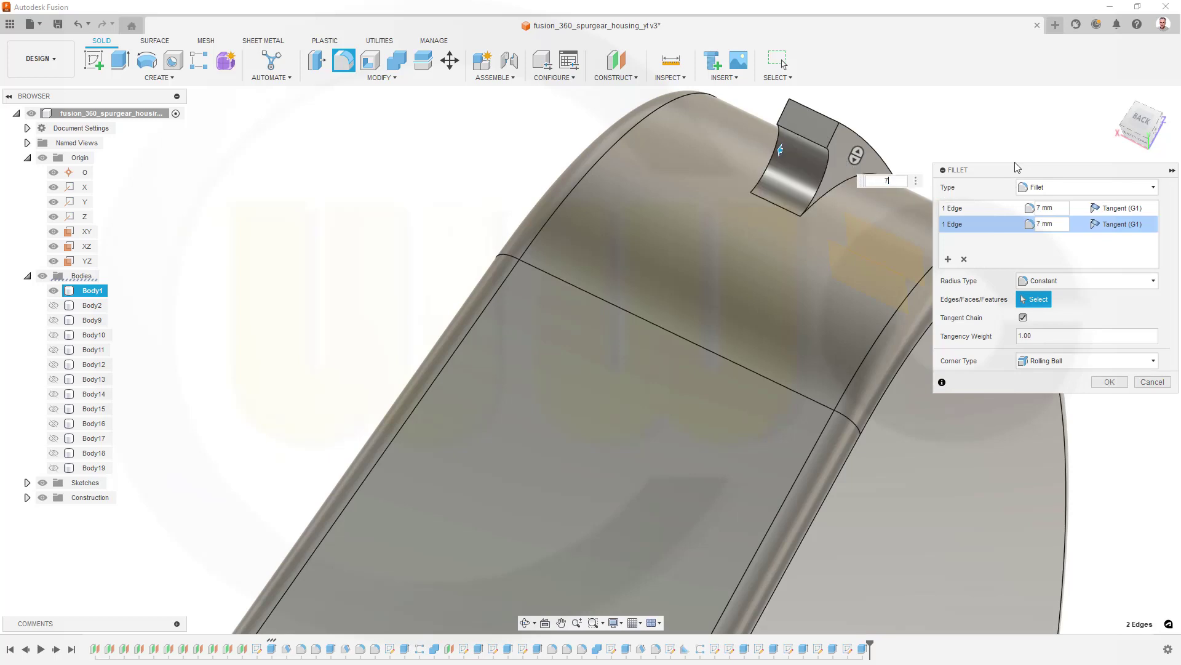
{"action": "key", "text": "Return"}
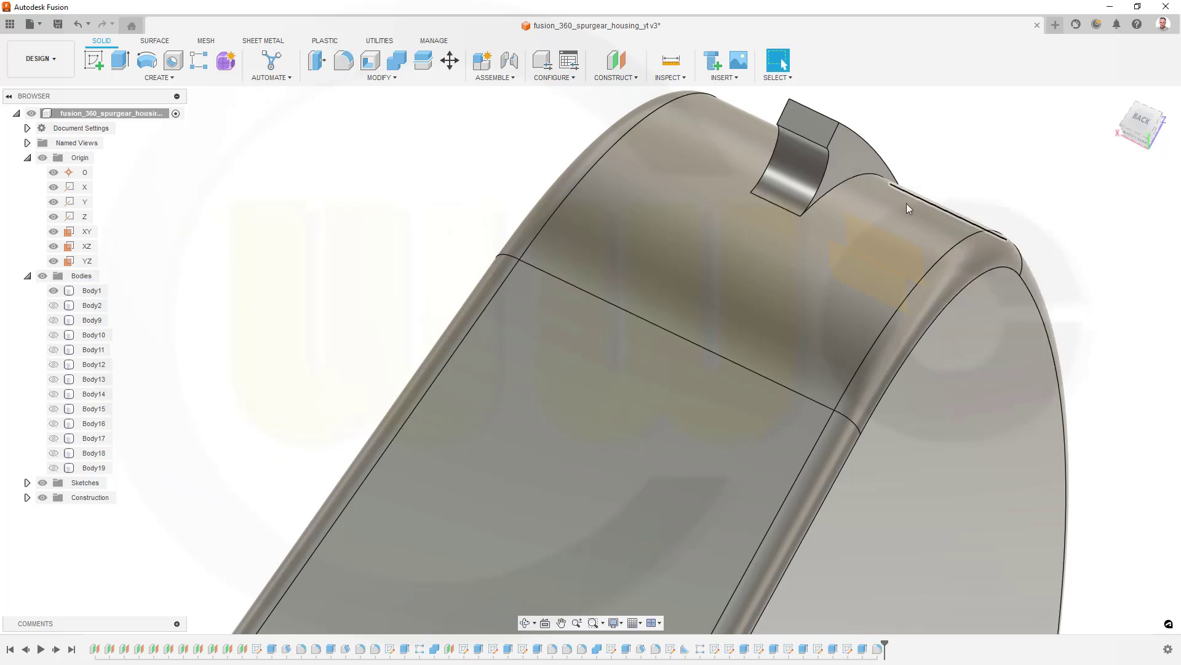
Create a new sketch on the YZ origin plane and enable the 3D Sketch option
{"action": "scroll", "coordinate": [766, 179], "scroll_direction": "down", "scroll_amount": 5}
{"action": "middle_click_drag", "start_coordinate": [595, 201], "coordinate": [731, 278], "text": "shift"}
{"action": "scroll", "coordinate": [639, 294], "scroll_direction": "up", "scroll_amount": 3}
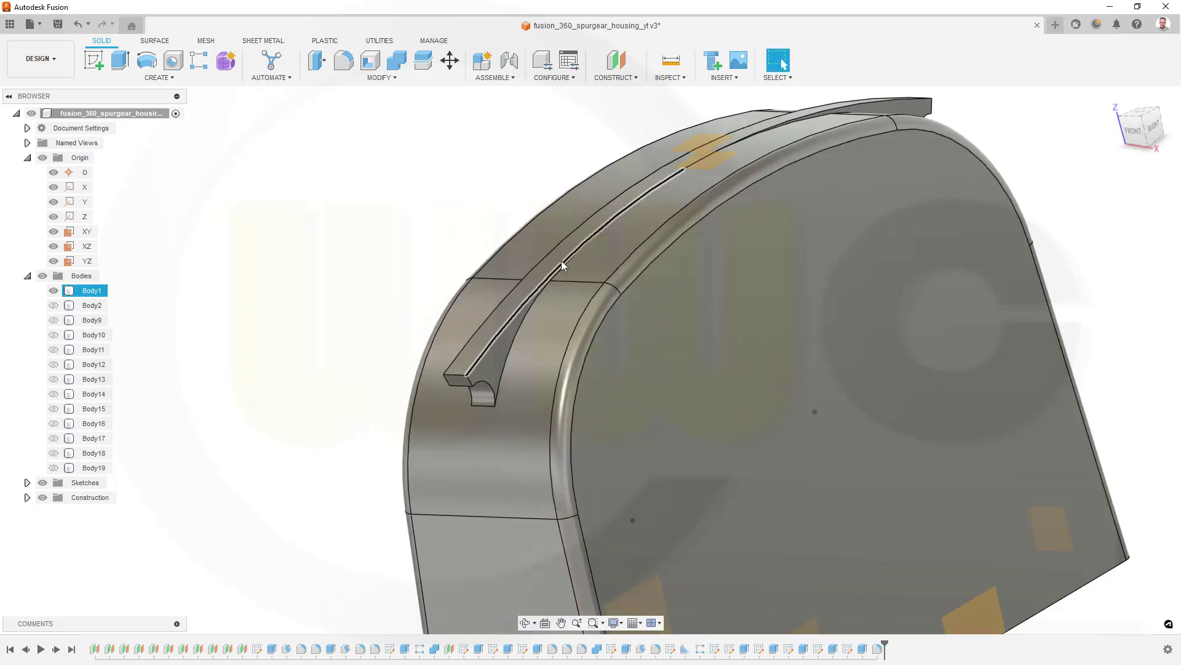
{"action": "scroll", "coordinate": [562, 261], "scroll_direction": "down", "scroll_amount": 2}
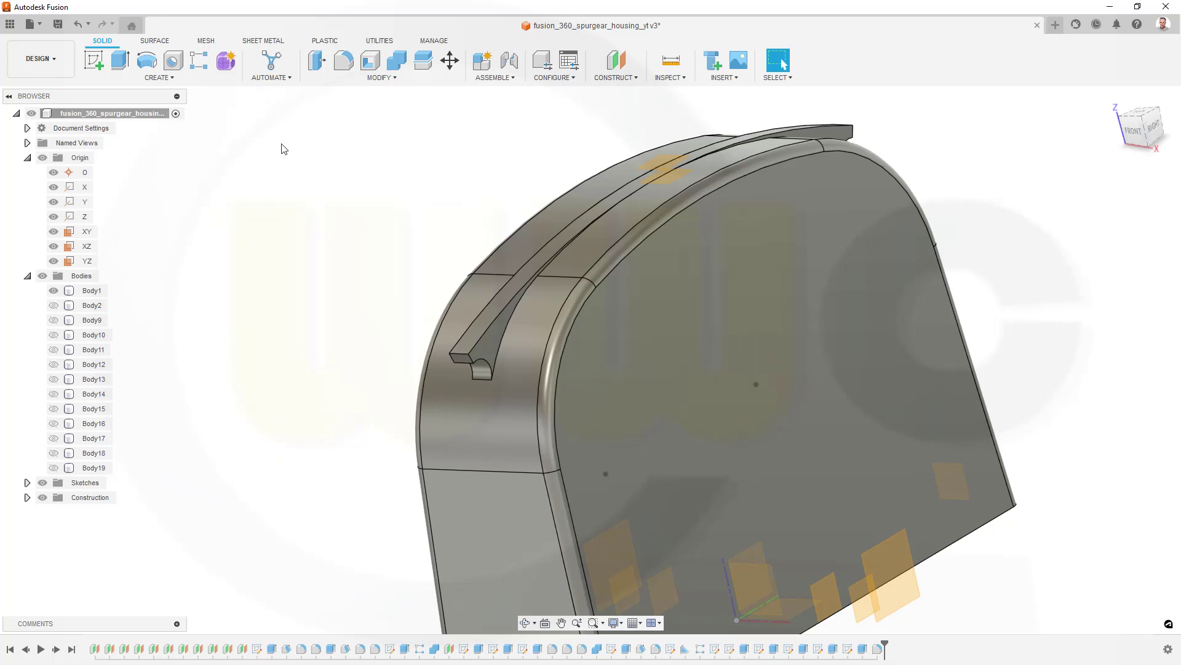
{"action": "left_click", "coordinate": [94, 60]}
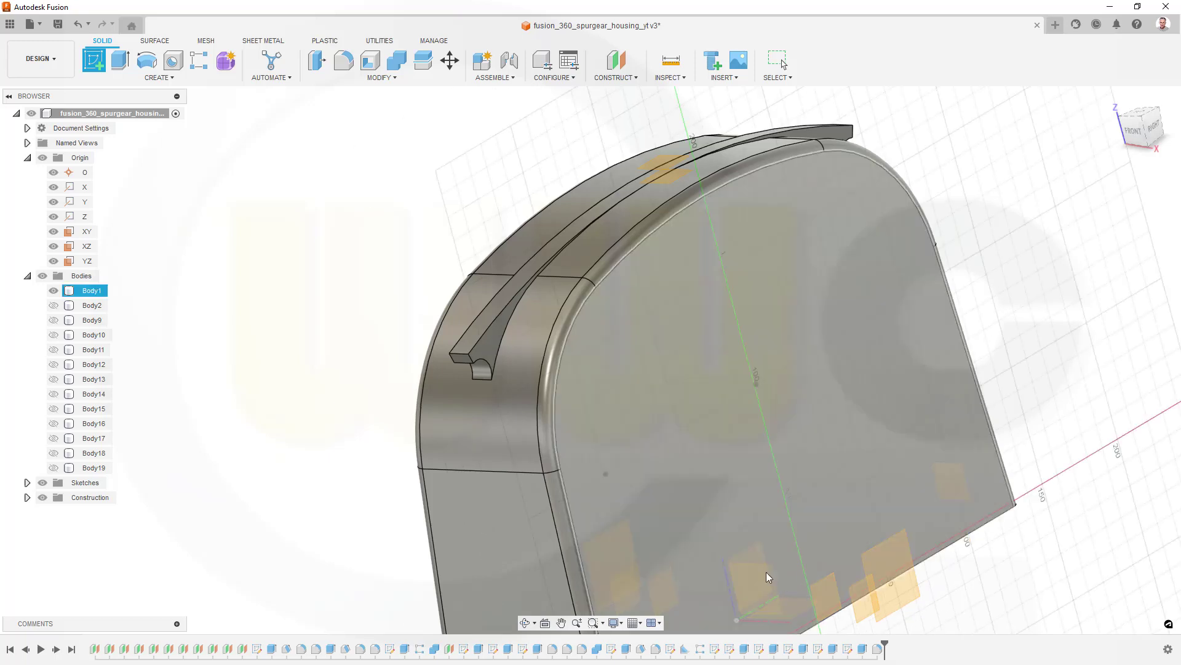
{"action": "left_click", "coordinate": [841, 549]}
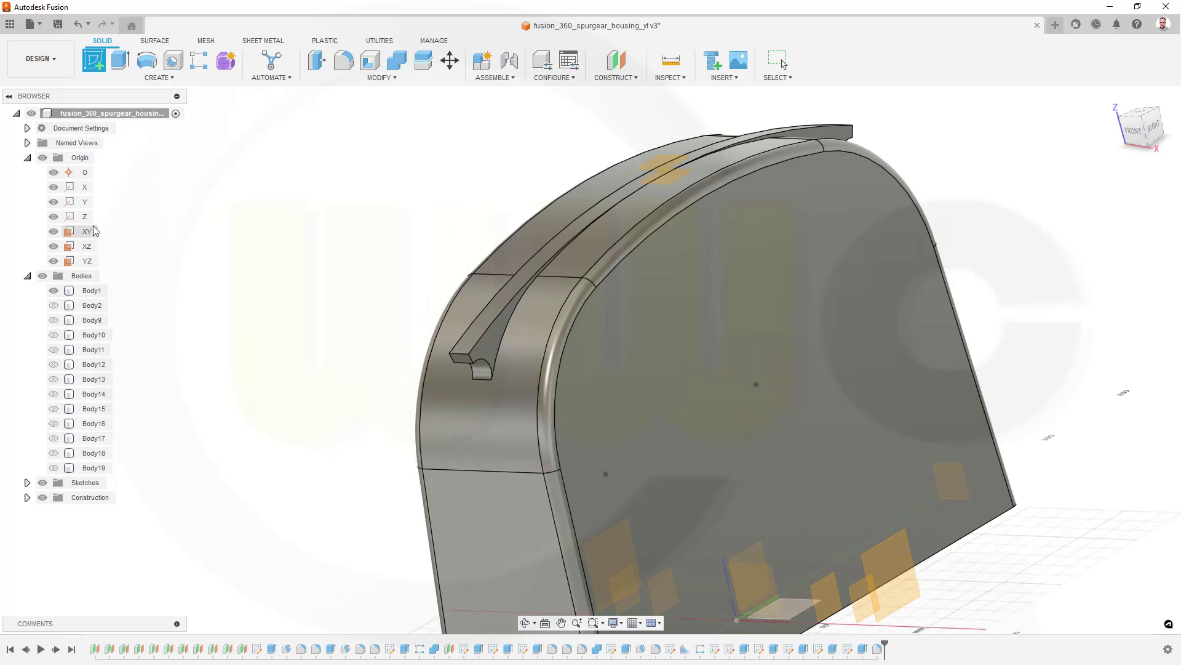
{"action": "left_click", "coordinate": [91, 262]}
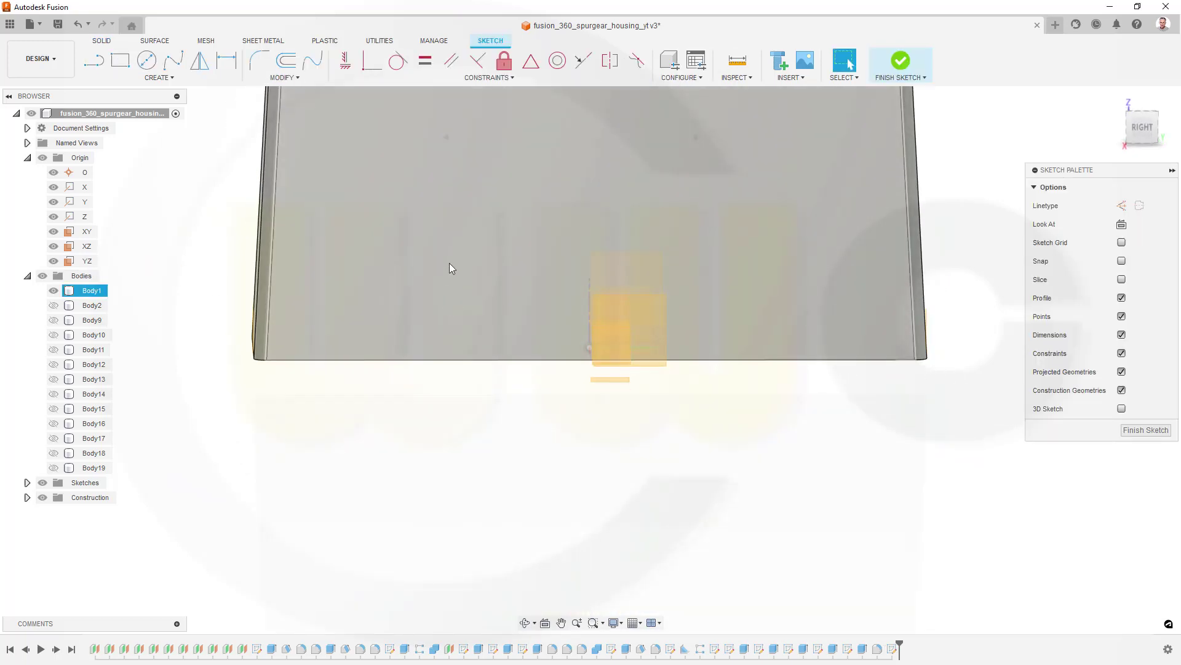
{"action": "middle_click_drag", "start_coordinate": [451, 267], "coordinate": [528, 449]}
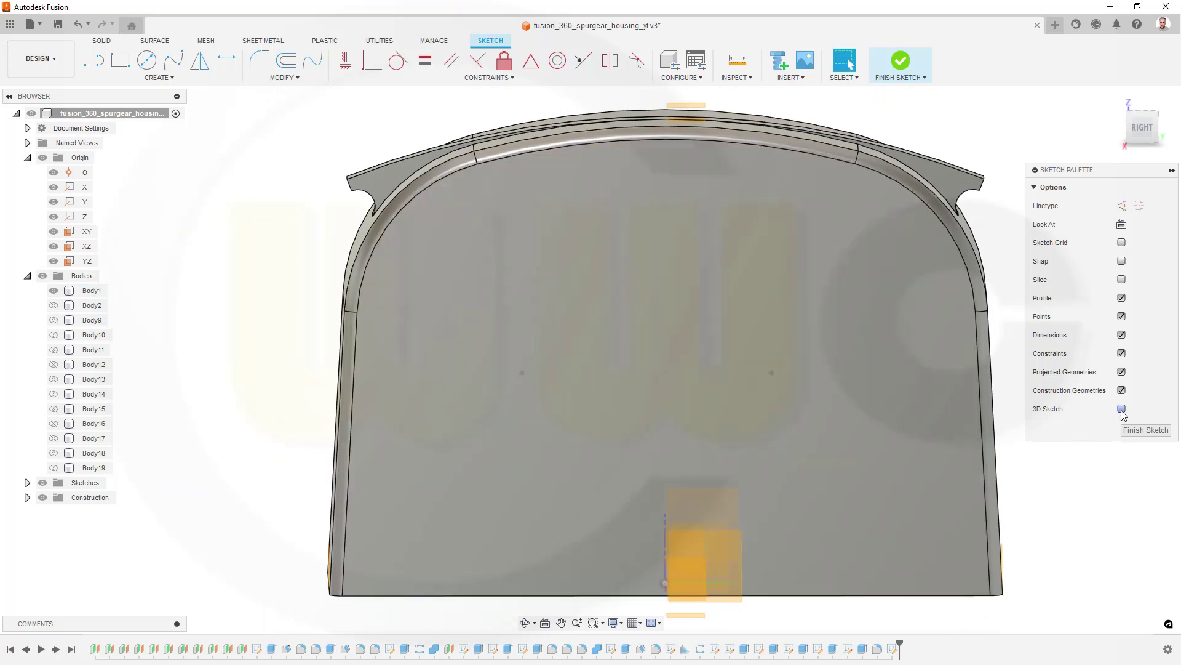
{"action": "left_click", "coordinate": [1122, 409]}
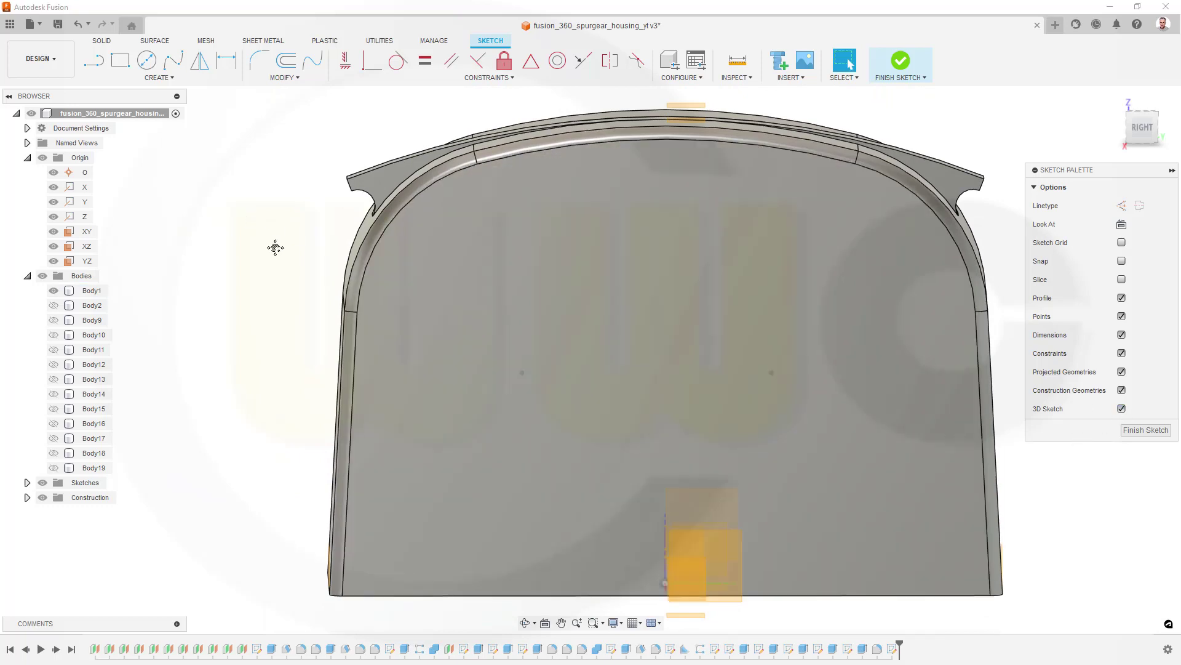
{"action": "middle_click_drag", "start_coordinate": [276, 247], "coordinate": [287, 261]}
{"action": "scroll", "coordinate": [287, 260], "scroll_direction": "up", "scroll_amount": 3}
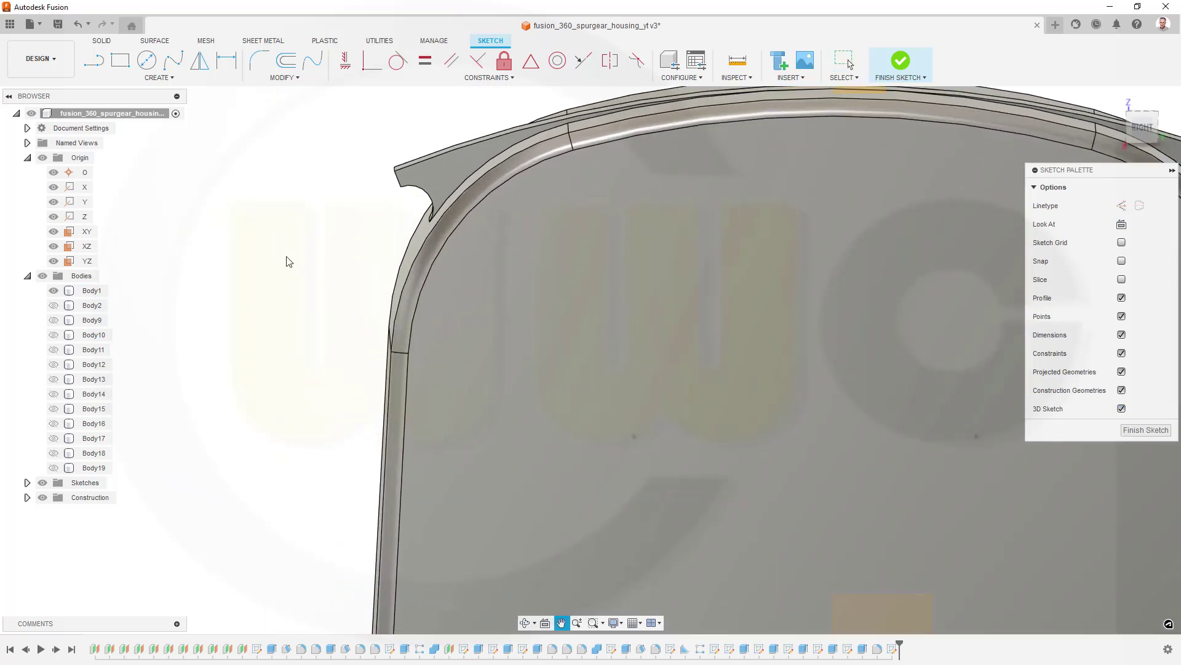
{"action": "scroll", "coordinate": [298, 288], "scroll_direction": "down", "scroll_amount": 5}
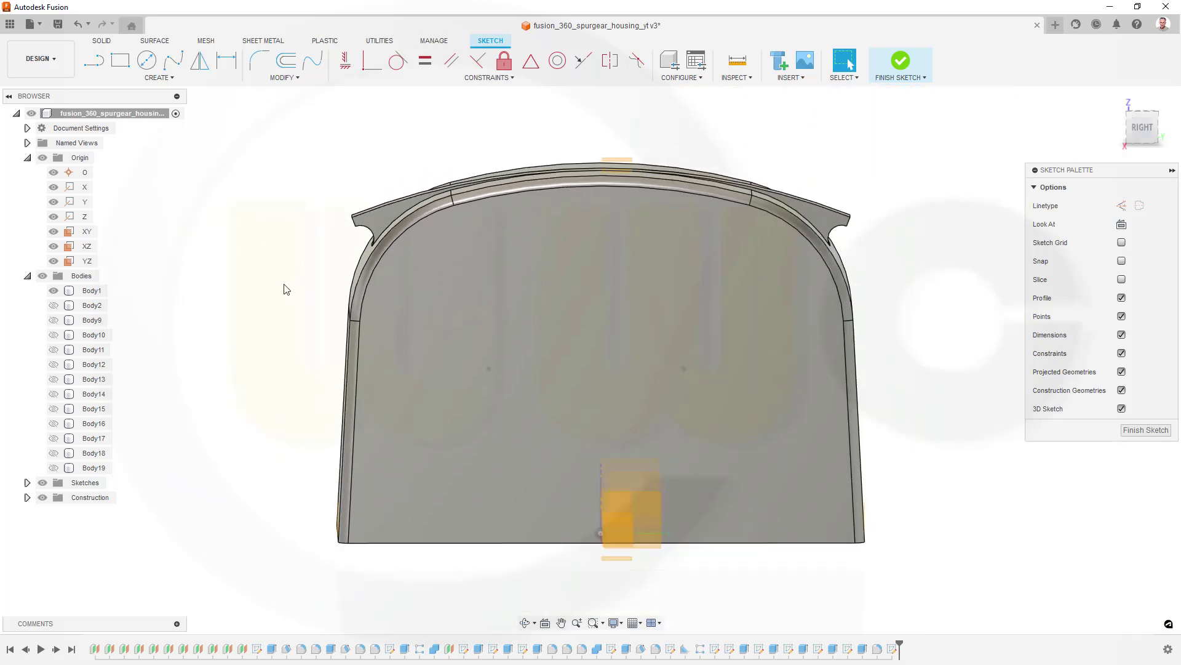
Include the arc strip's positive-X side edges as 3D geometry, covering the negative-Y joint curve and the long arcs along the top
{"action": "left_click", "coordinate": [161, 78]}
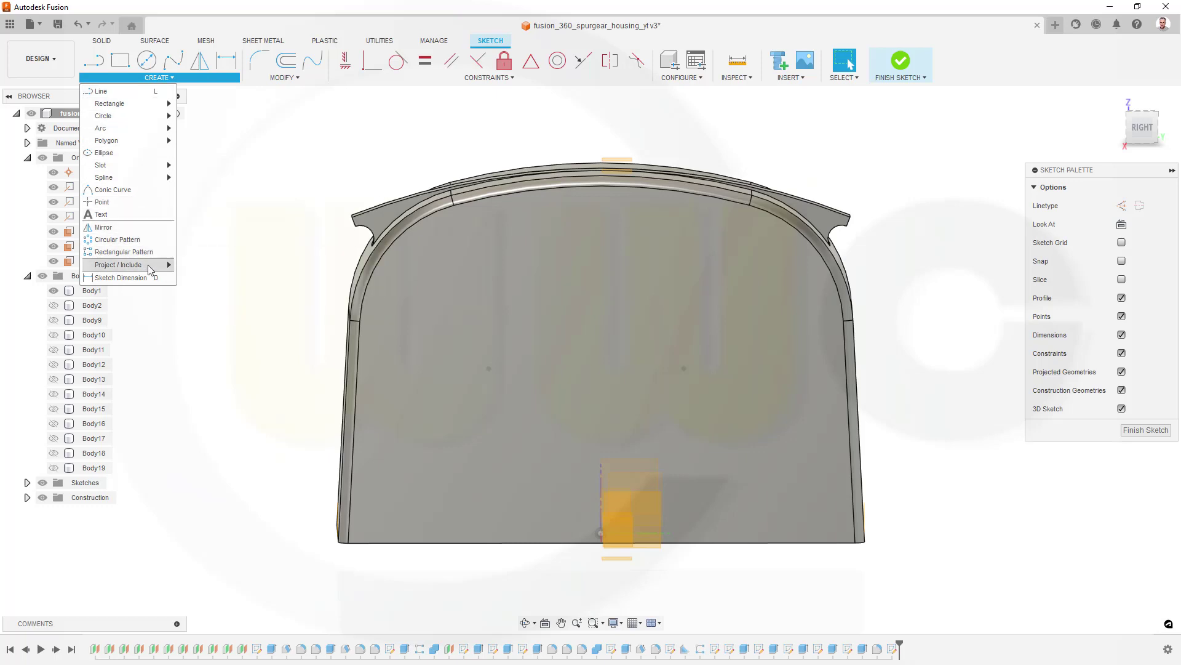
{"action": "mouse_move", "coordinate": [149, 266]}
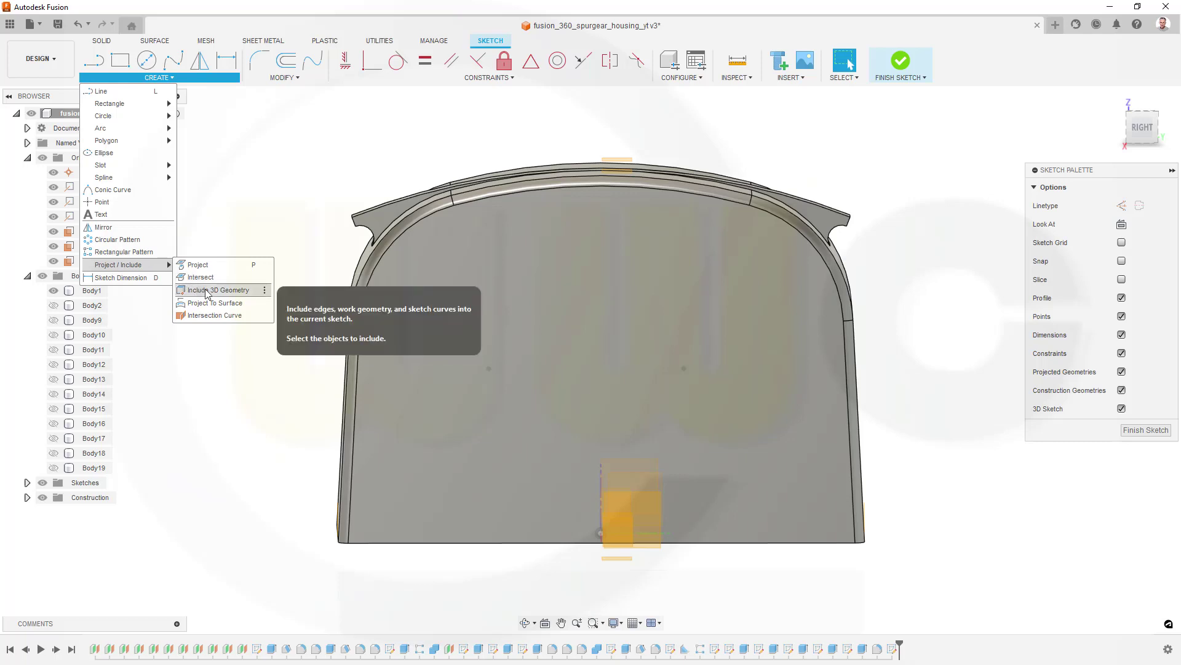
{"action": "left_click", "coordinate": [207, 290]}
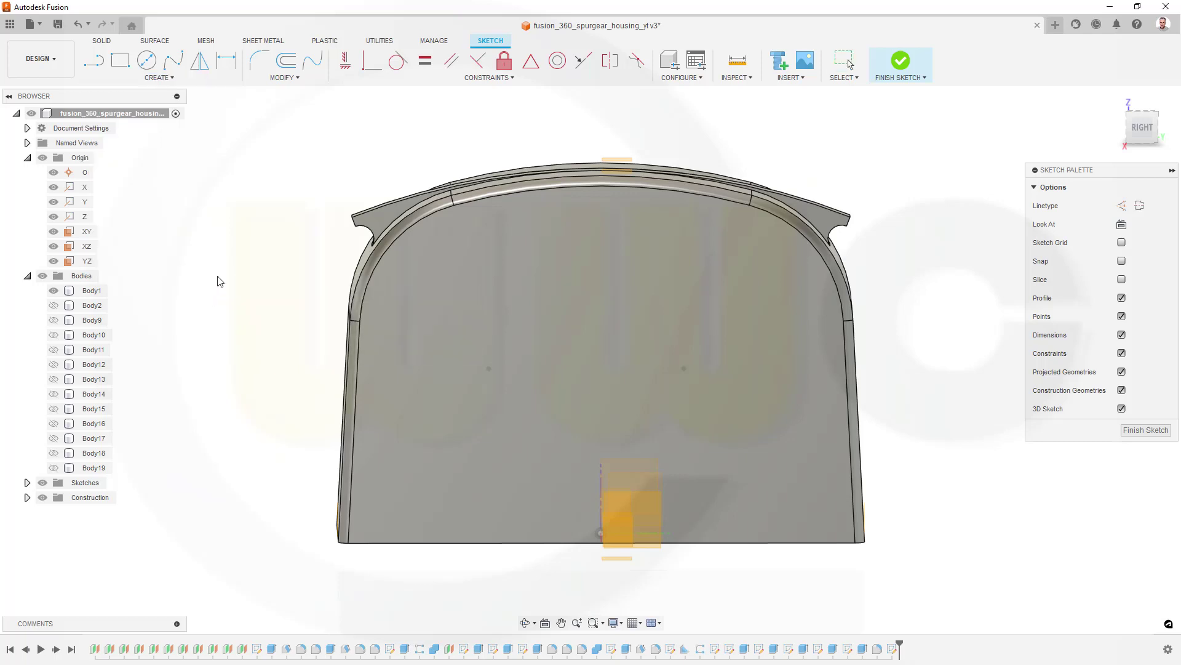
{"action": "middle_click_drag", "start_coordinate": [287, 241], "coordinate": [326, 252], "text": "shift"}
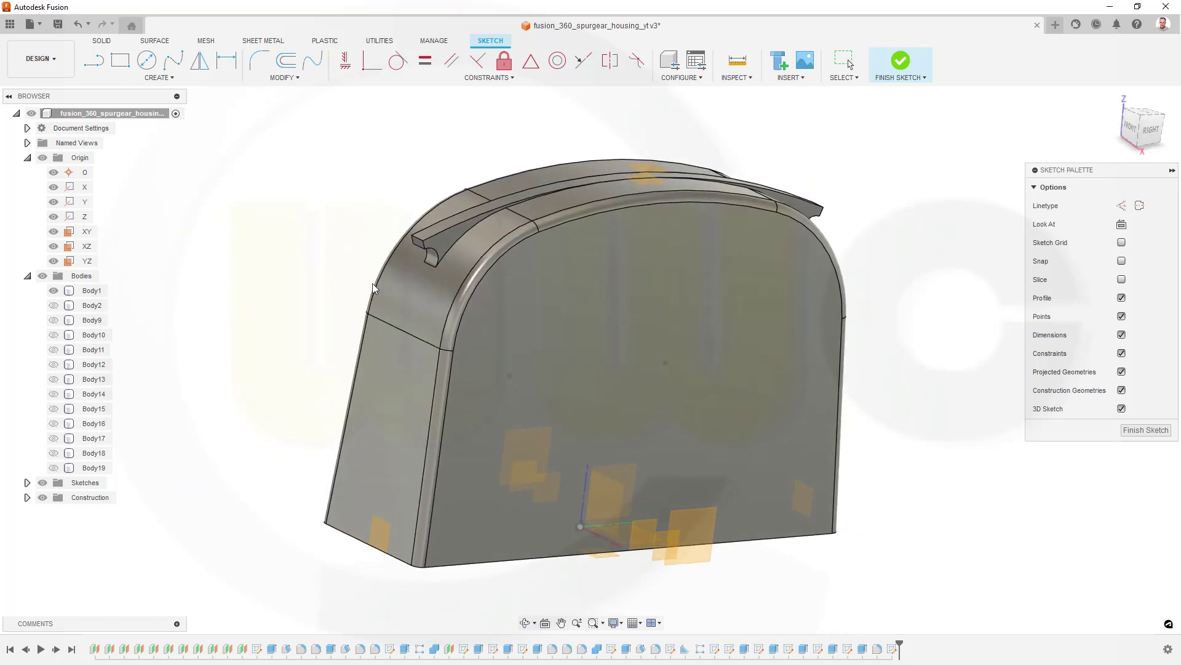
{"action": "left_click", "coordinate": [455, 249]}
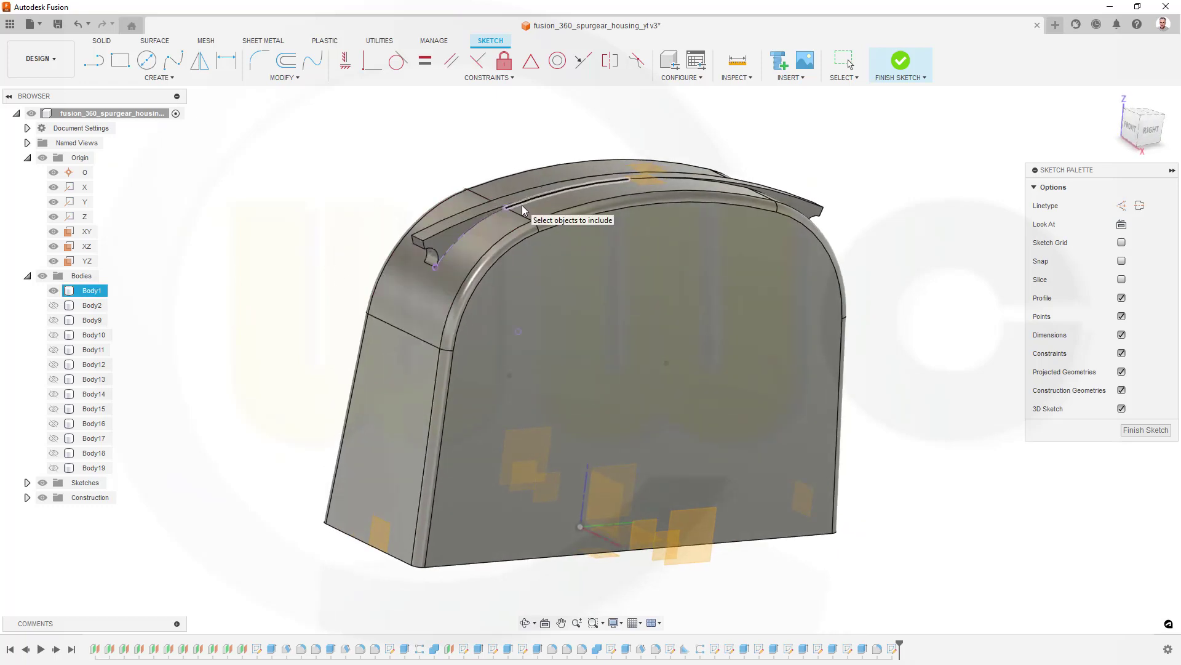
{"action": "left_click", "coordinate": [522, 205]}
{"action": "left_click", "coordinate": [679, 178]}
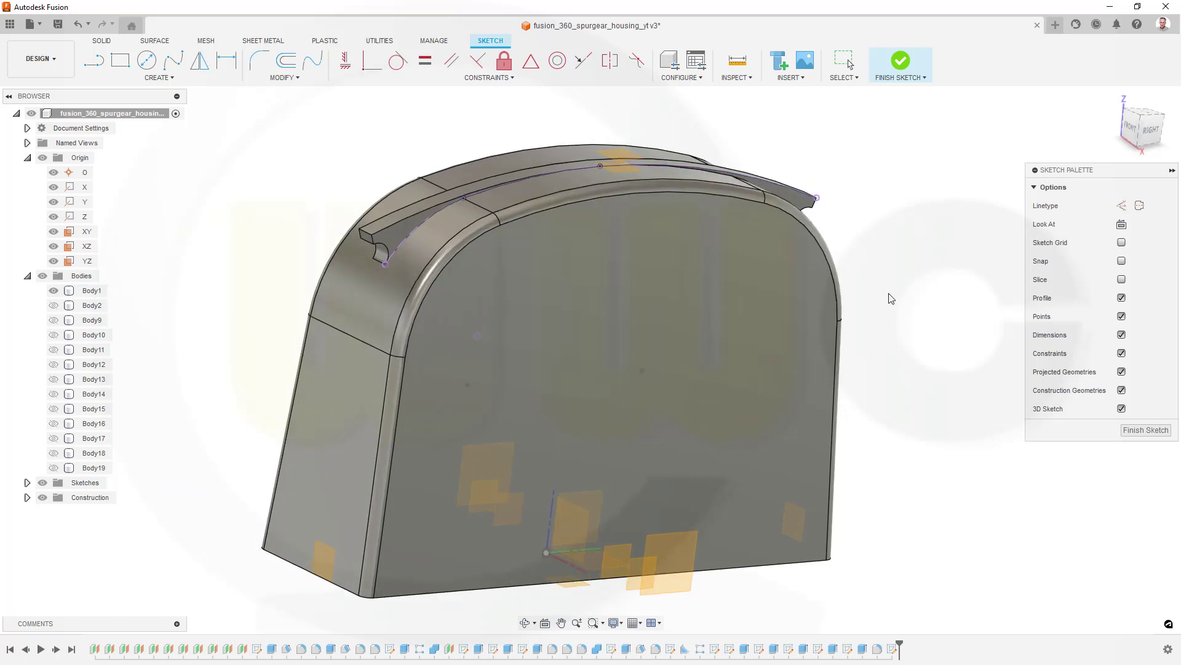
Include the strip's side geometry at the positive-Y end and its joint curve with the housing, and finish the 3D sketch
{"action": "middle_click_drag", "start_coordinate": [891, 298], "coordinate": [806, 222], "text": "shift"}
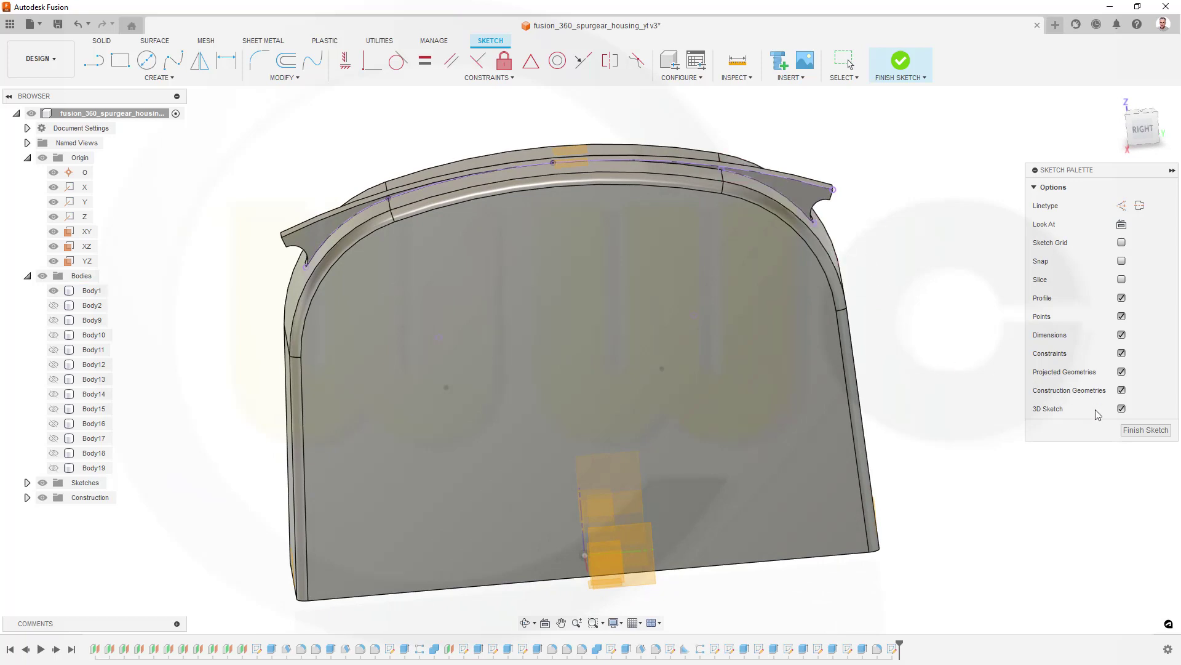
{"action": "scroll", "coordinate": [791, 187], "scroll_direction": "up", "scroll_amount": 2}
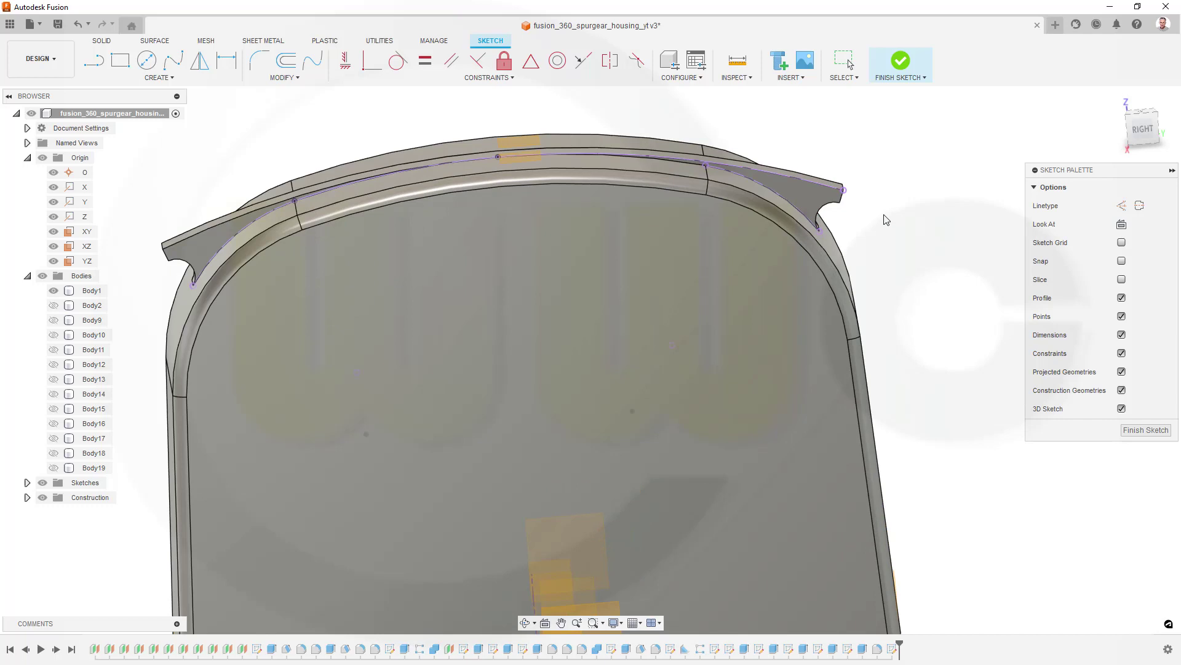
{"action": "scroll", "coordinate": [869, 220], "scroll_direction": "up", "scroll_amount": 4}
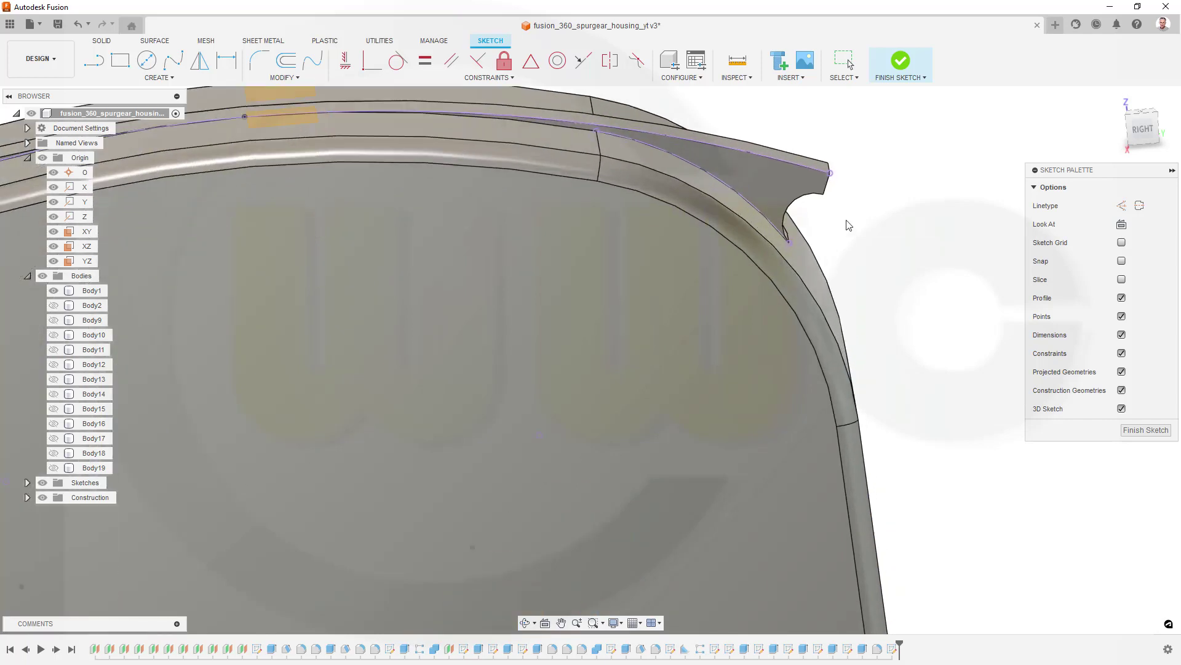
{"action": "scroll", "coordinate": [766, 178], "scroll_direction": "down", "scroll_amount": 5}
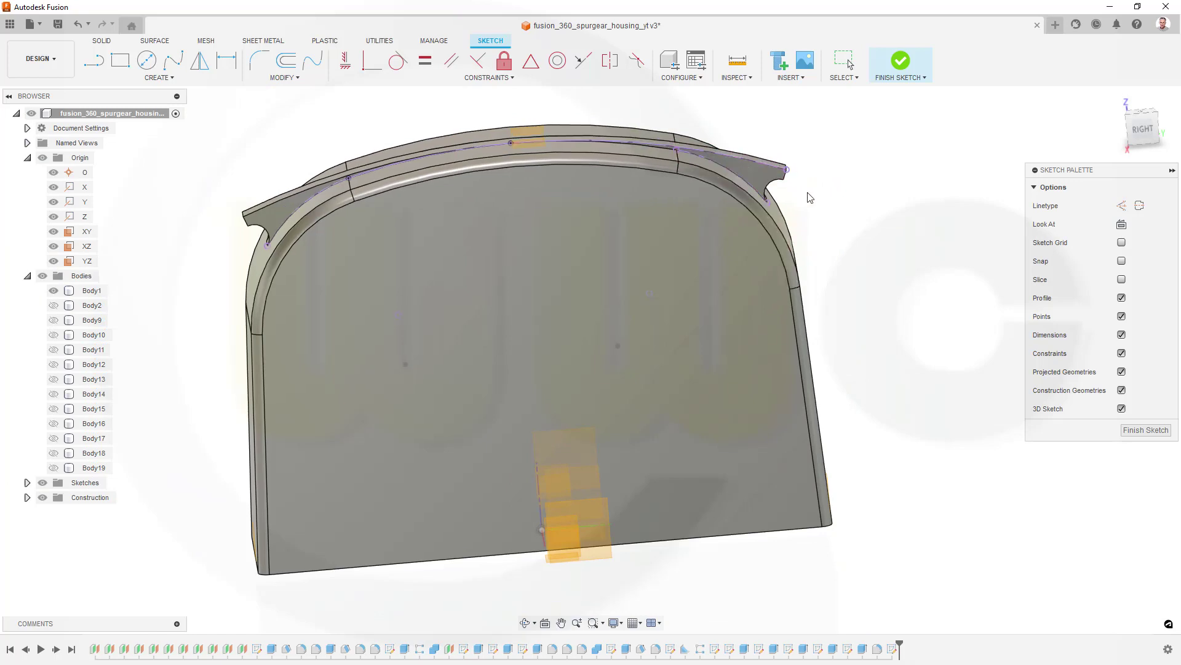
{"action": "left_click", "coordinate": [751, 166]}
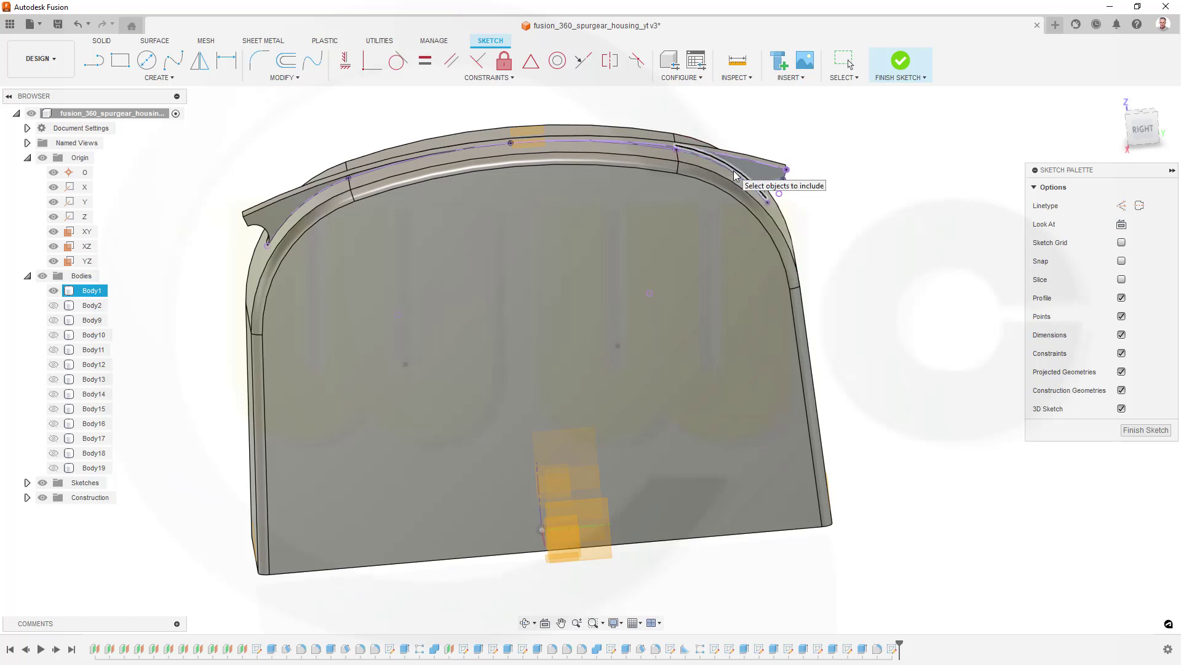
{"action": "left_click", "coordinate": [735, 175]}
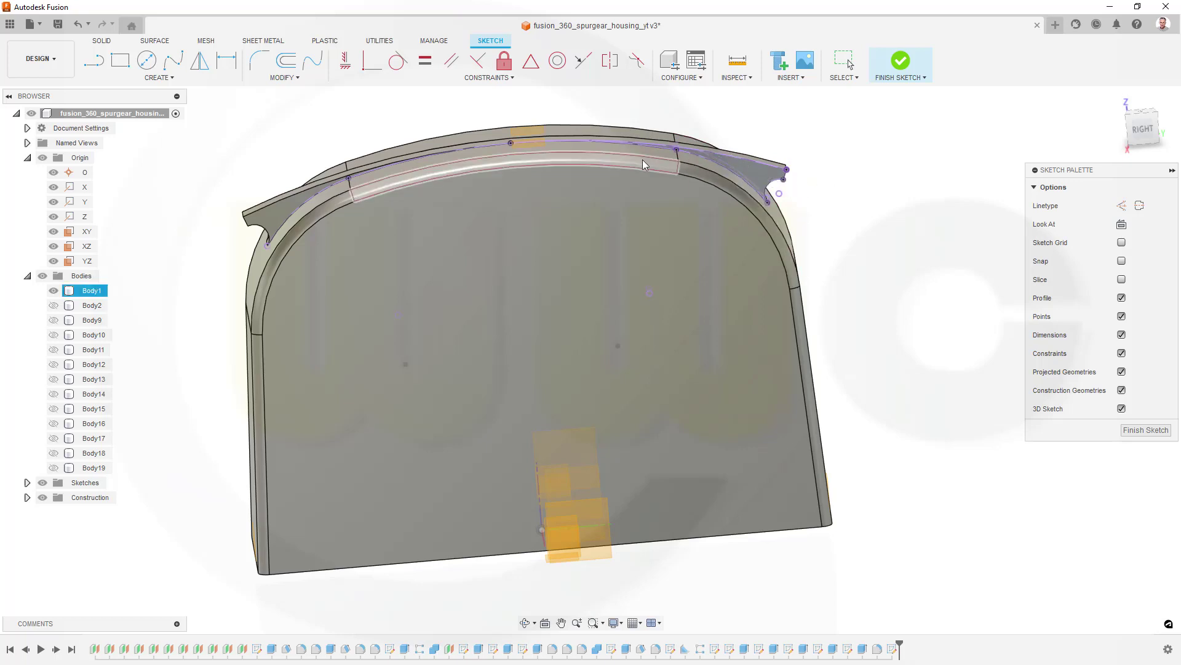
{"action": "scroll", "coordinate": [653, 150], "scroll_direction": "up", "scroll_amount": 5}
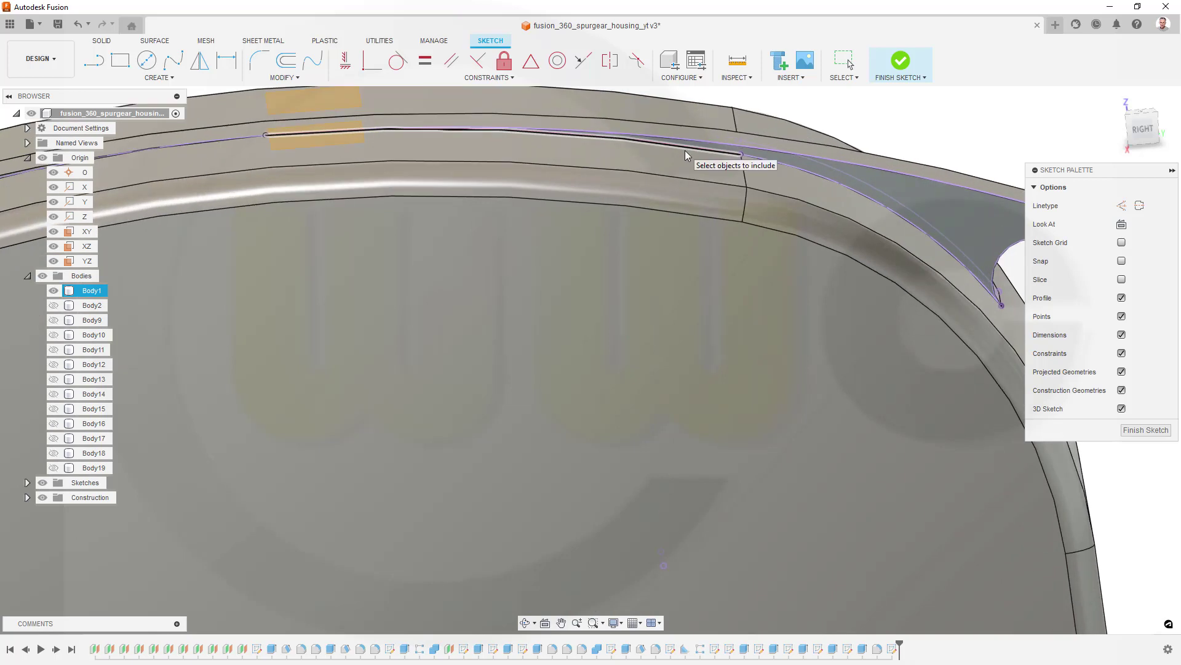
{"action": "scroll", "coordinate": [703, 162], "scroll_direction": "down", "scroll_amount": 5}
{"action": "scroll", "coordinate": [768, 279], "scroll_direction": "down", "scroll_amount": 5}
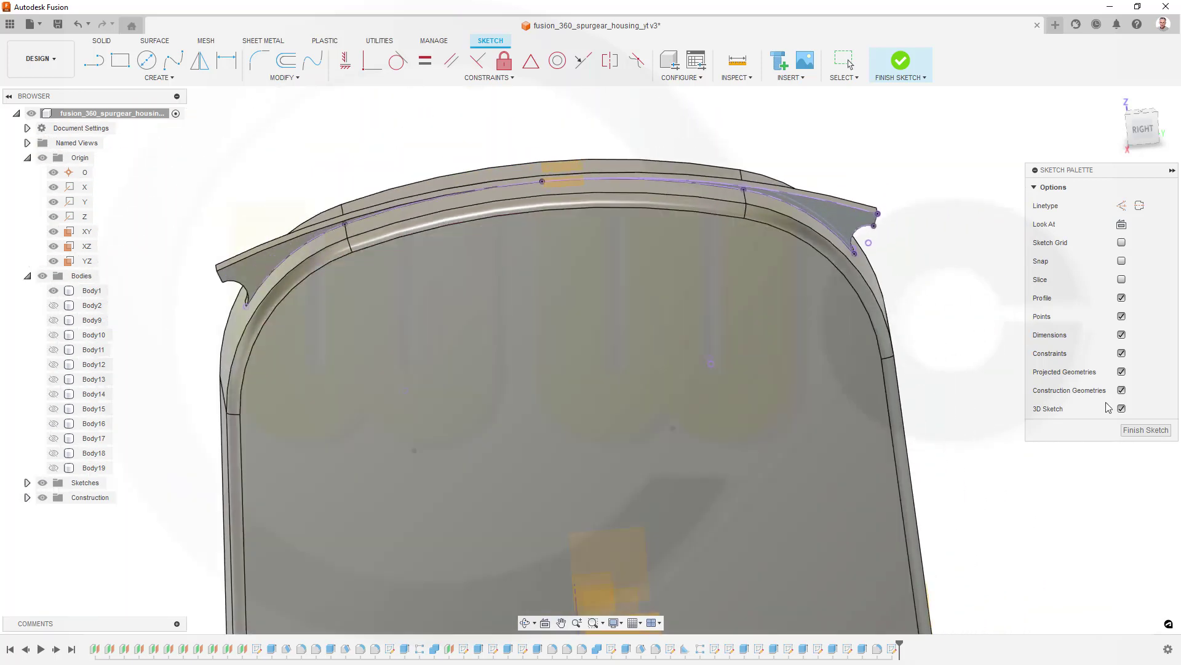
{"action": "left_click", "coordinate": [1133, 430]}
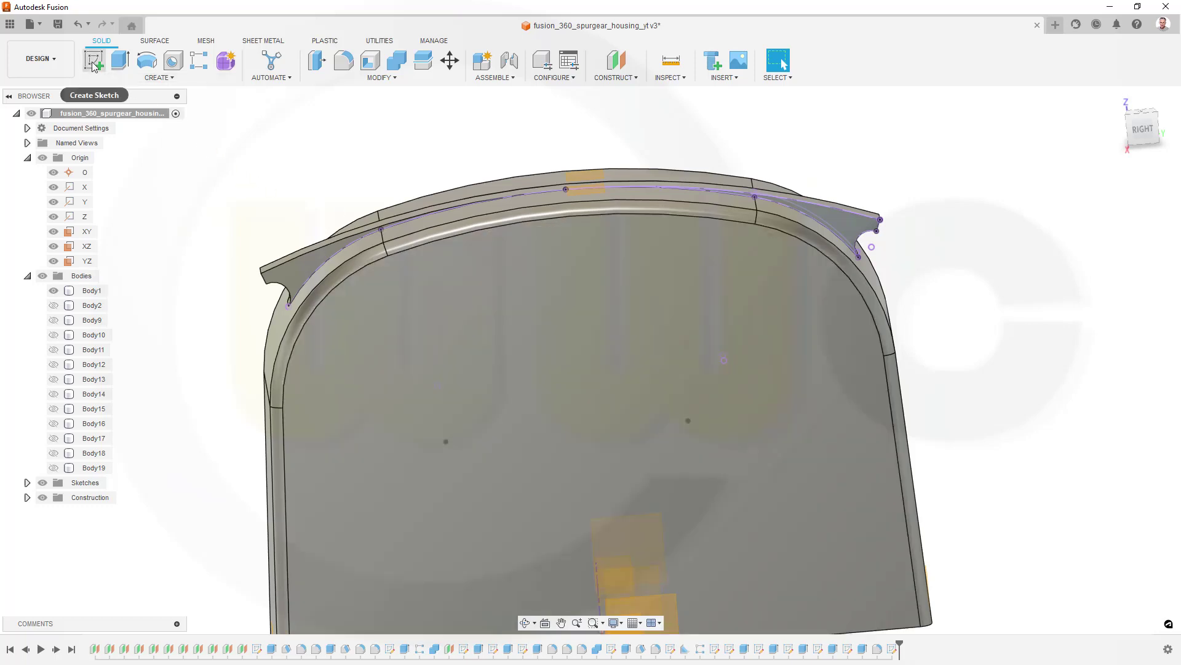
Create a new sketch on the XZ origin plane and disable the 3D Sketch option
{"action": "left_click", "coordinate": [94, 60]}
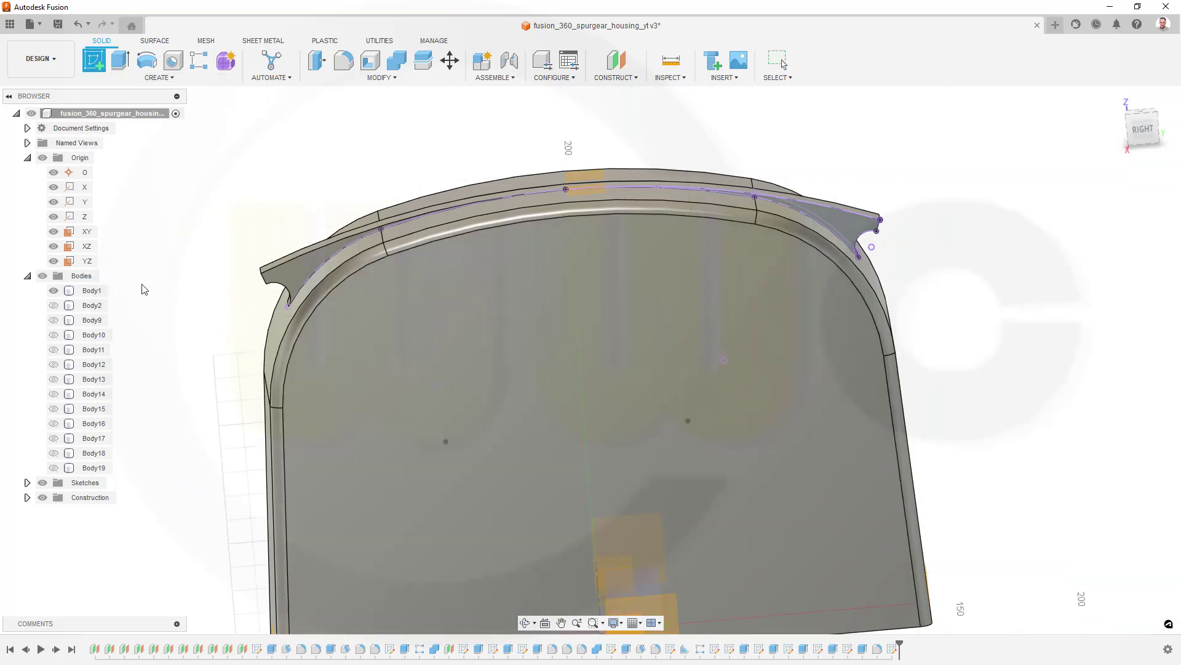
{"action": "left_click", "coordinate": [79, 247]}
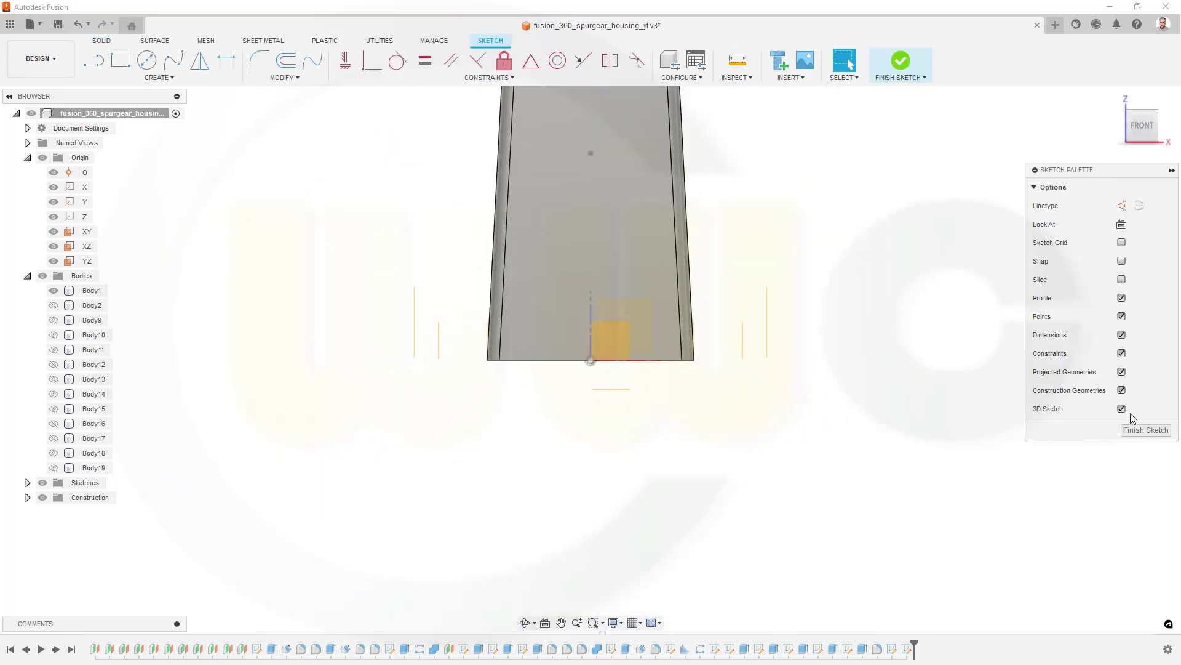
{"action": "left_click", "coordinate": [1122, 409]}
{"action": "middle_click_drag", "start_coordinate": [746, 265], "coordinate": [738, 622]}
{"action": "scroll", "coordinate": [615, 251], "scroll_direction": "up", "scroll_amount": 3}
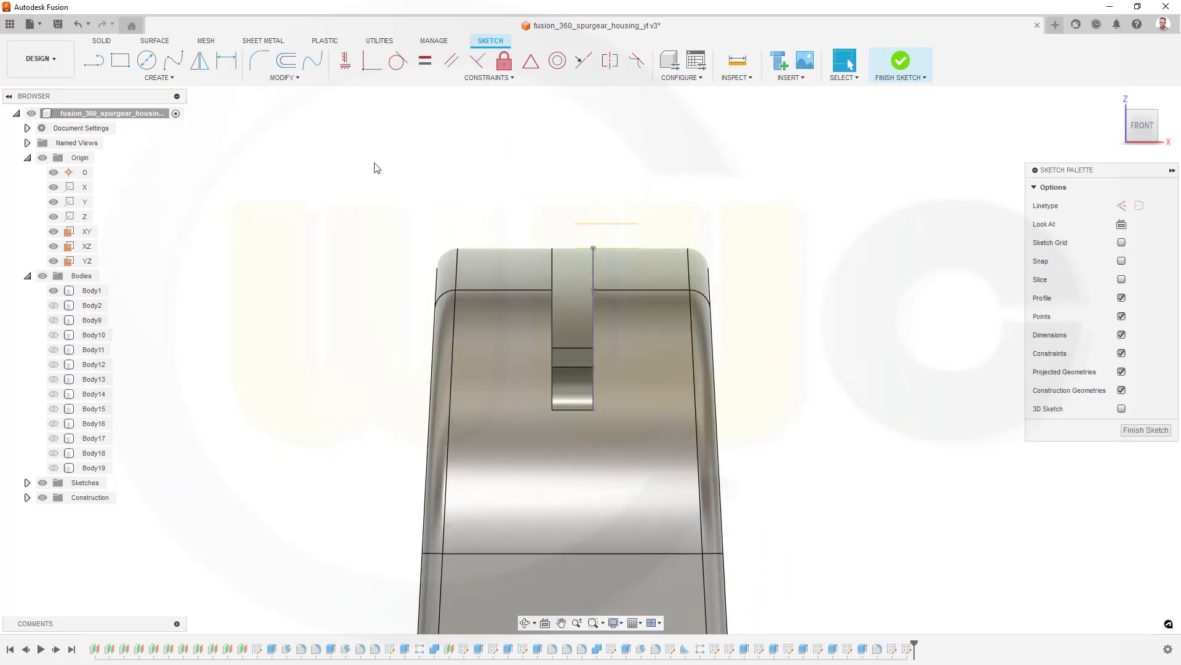
Project the included sketch point at the top of the strip's positive-X edge into the sketch
{"action": "left_click", "coordinate": [159, 77]}
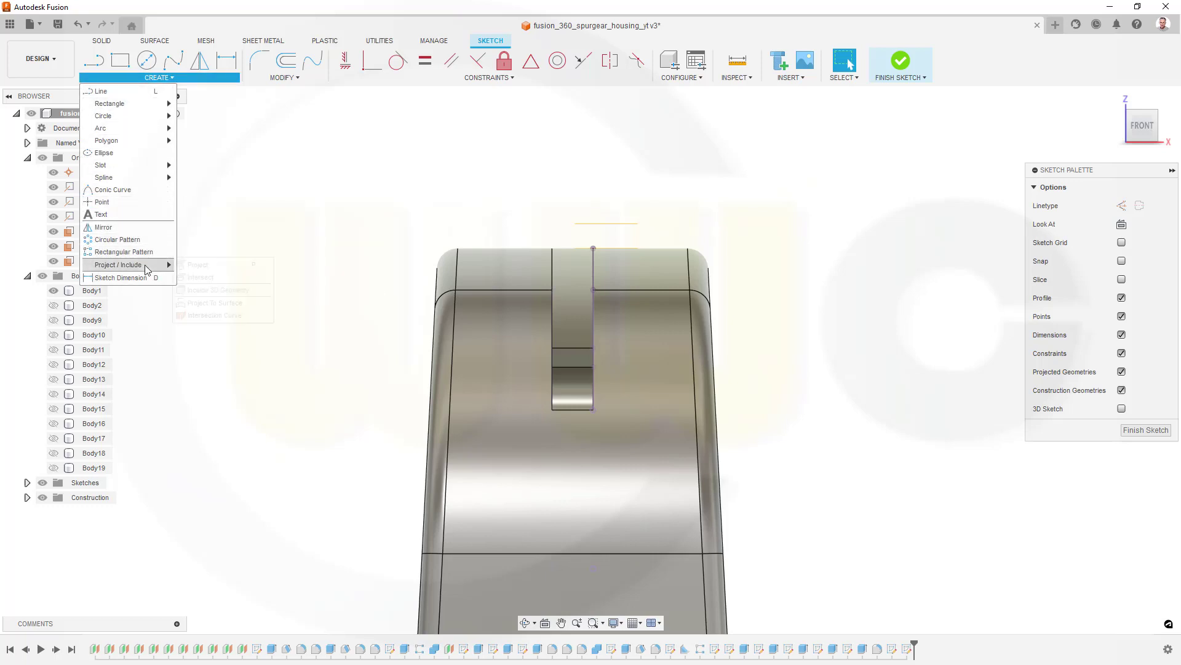
{"action": "mouse_move", "coordinate": [147, 264]}
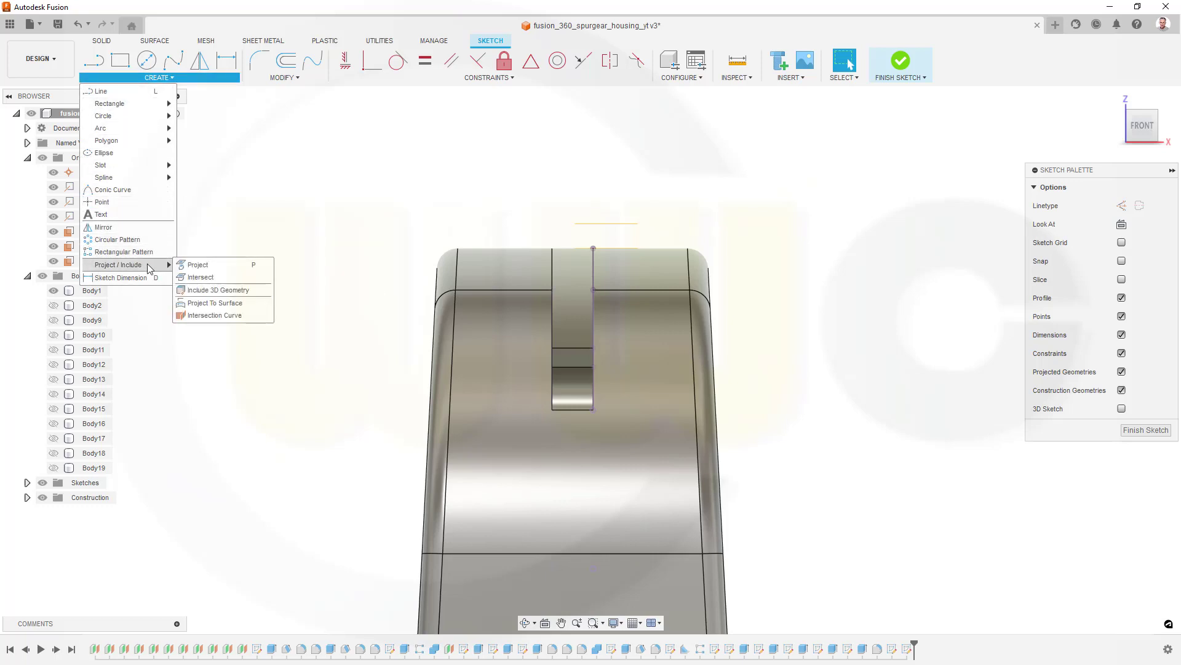
{"action": "left_click", "coordinate": [207, 266]}
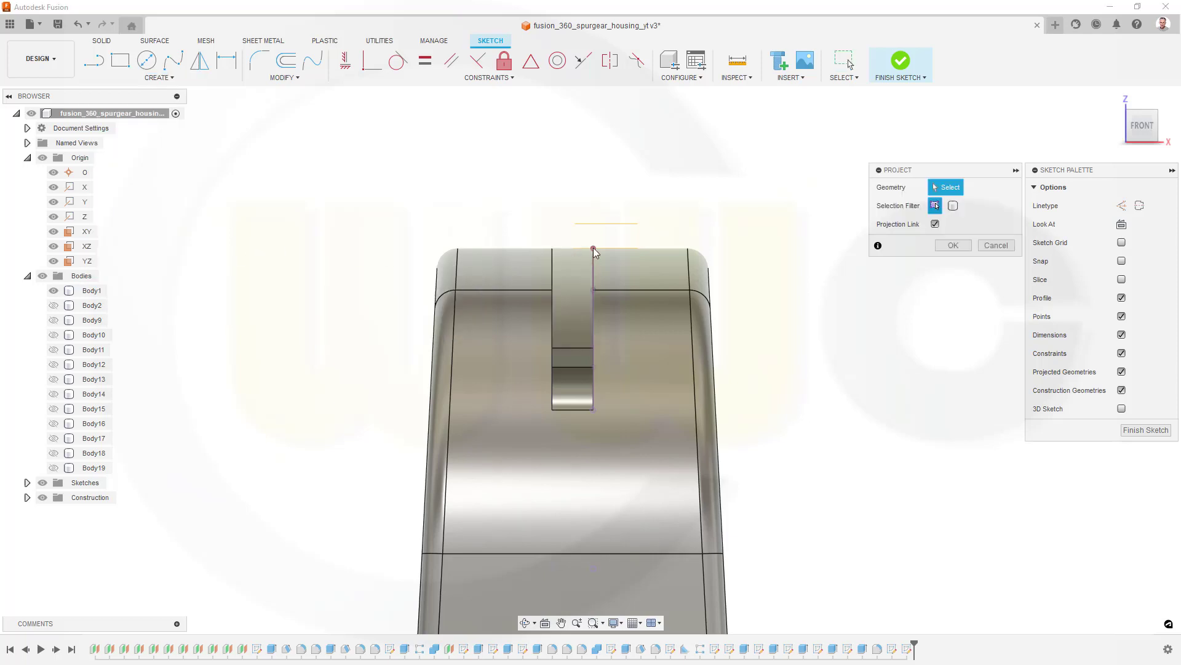
{"action": "left_click", "coordinate": [593, 248]}
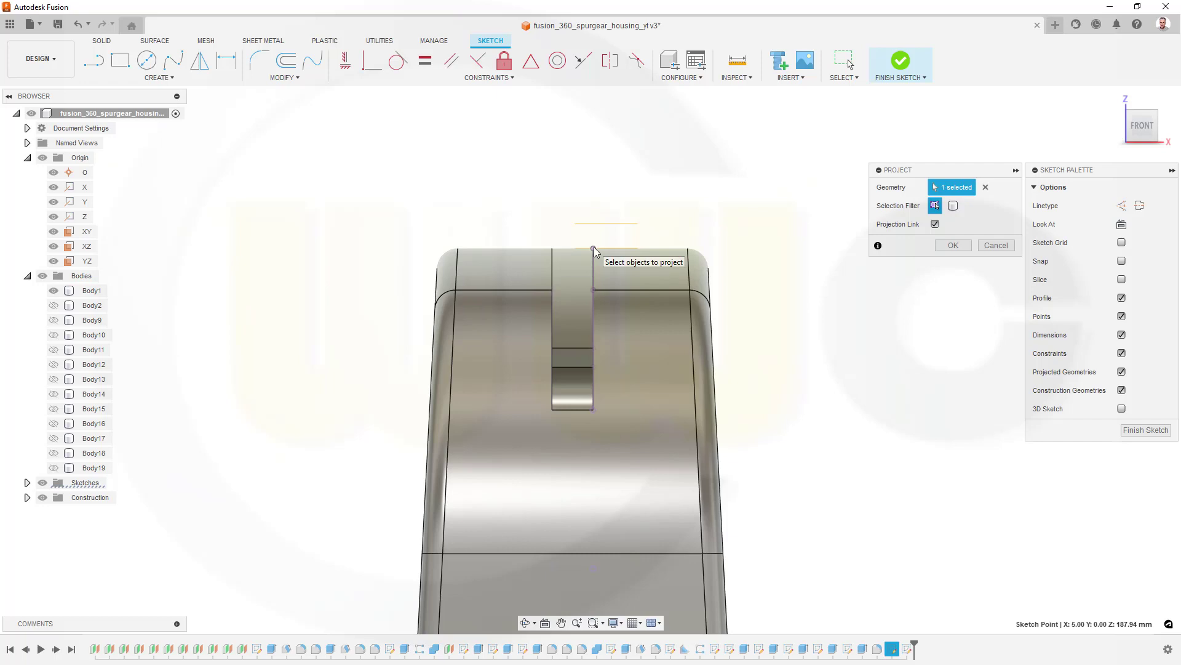
{"action": "left_click", "coordinate": [969, 245]}
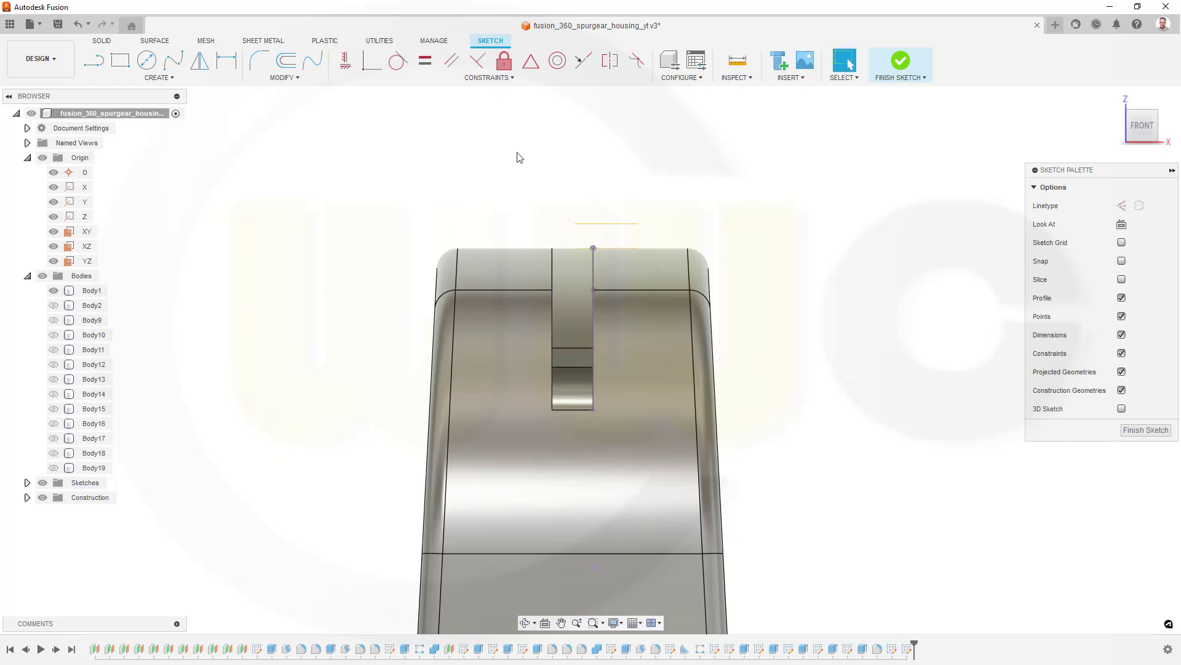
Draw a closed triangle above the housing with its lower corner on the projected point and its negative-X side about 25.5 mm long
{"action": "left_click", "coordinate": [92, 61]}
{"action": "left_click", "coordinate": [563, 147]}
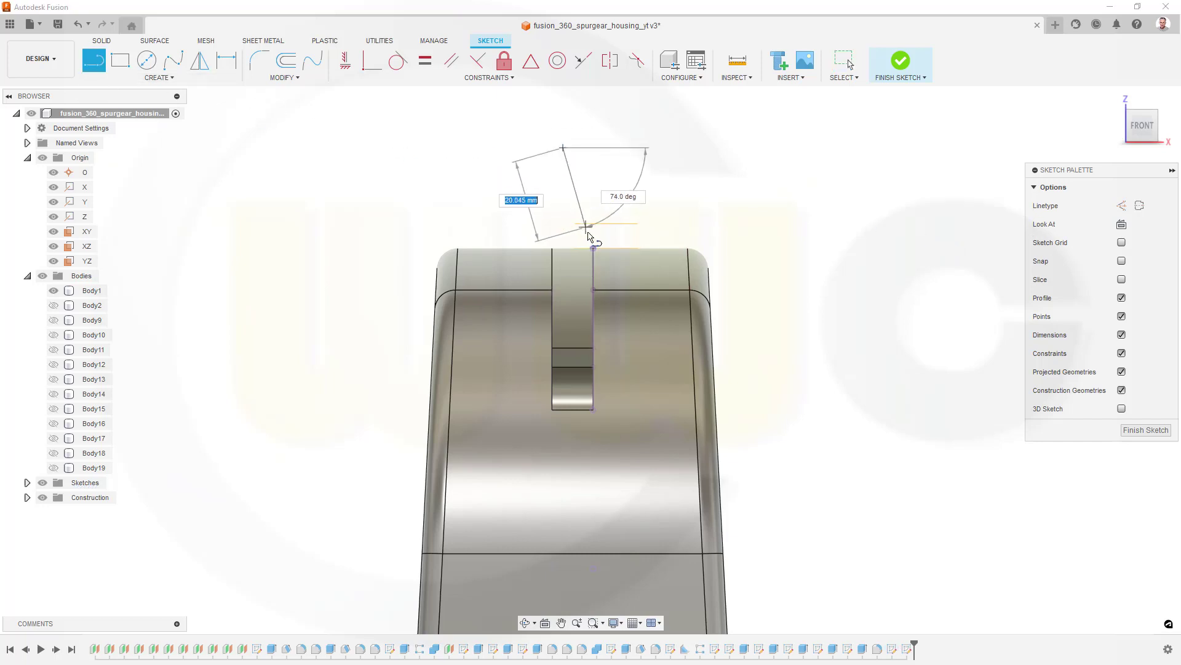
{"action": "left_click", "coordinate": [593, 248]}
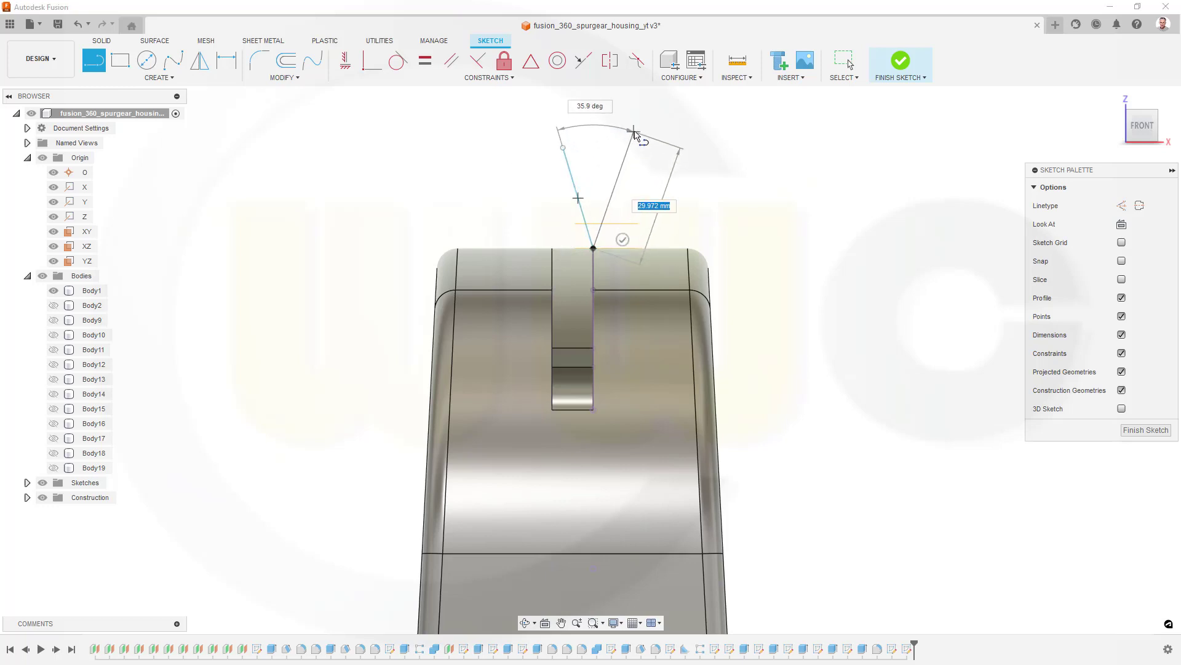
{"action": "left_click", "coordinate": [634, 117]}
{"action": "left_click", "coordinate": [563, 148]}
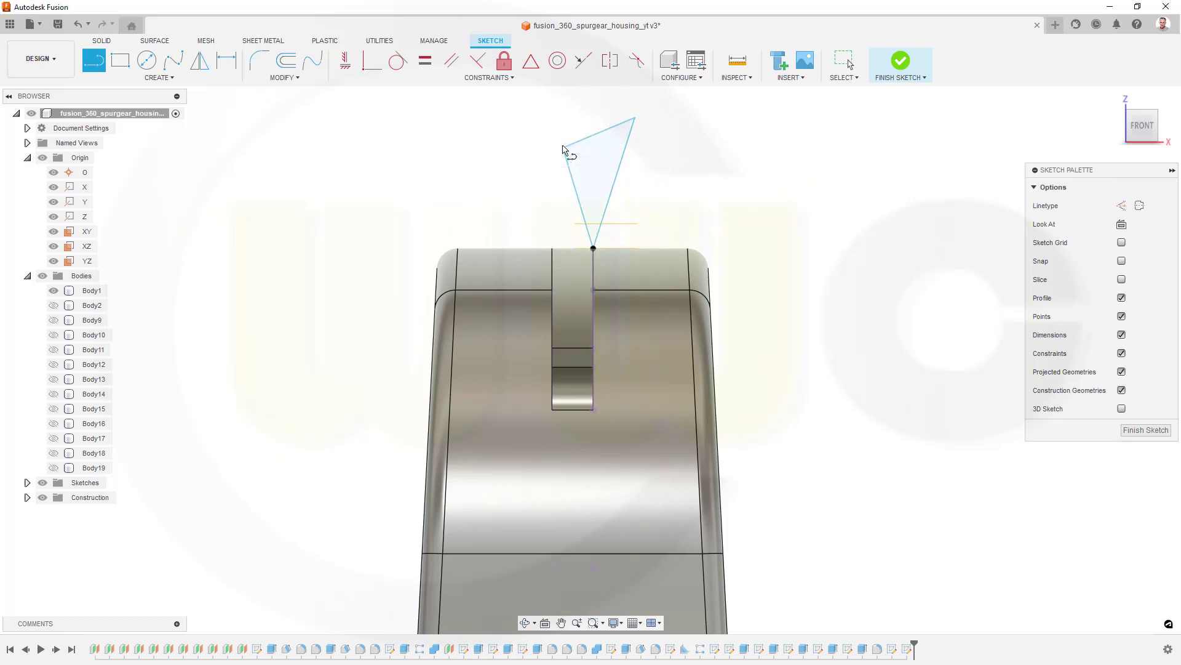
{"action": "key", "text": "Escape"}
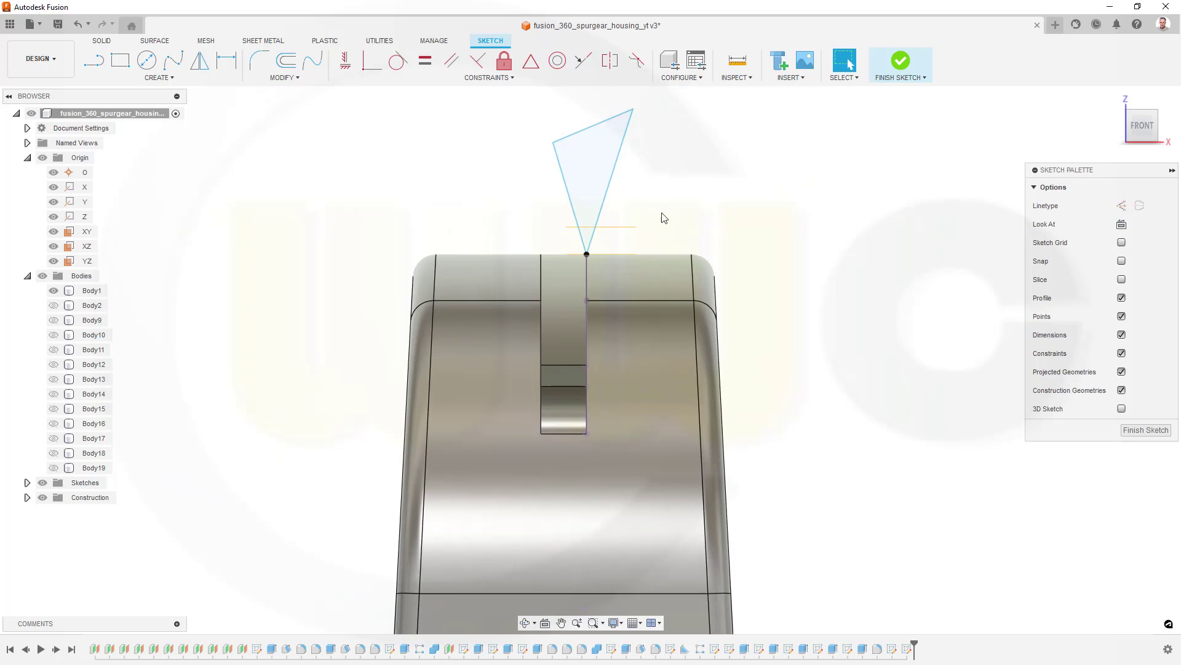
Hide Body1 and dimension the horizontal extent of the triangle's negative-X side, placing the dimension near the origin
{"action": "scroll", "coordinate": [702, 274], "scroll_direction": "down", "scroll_amount": 4}
{"action": "scroll", "coordinate": [788, 360], "scroll_direction": "down", "scroll_amount": 2}
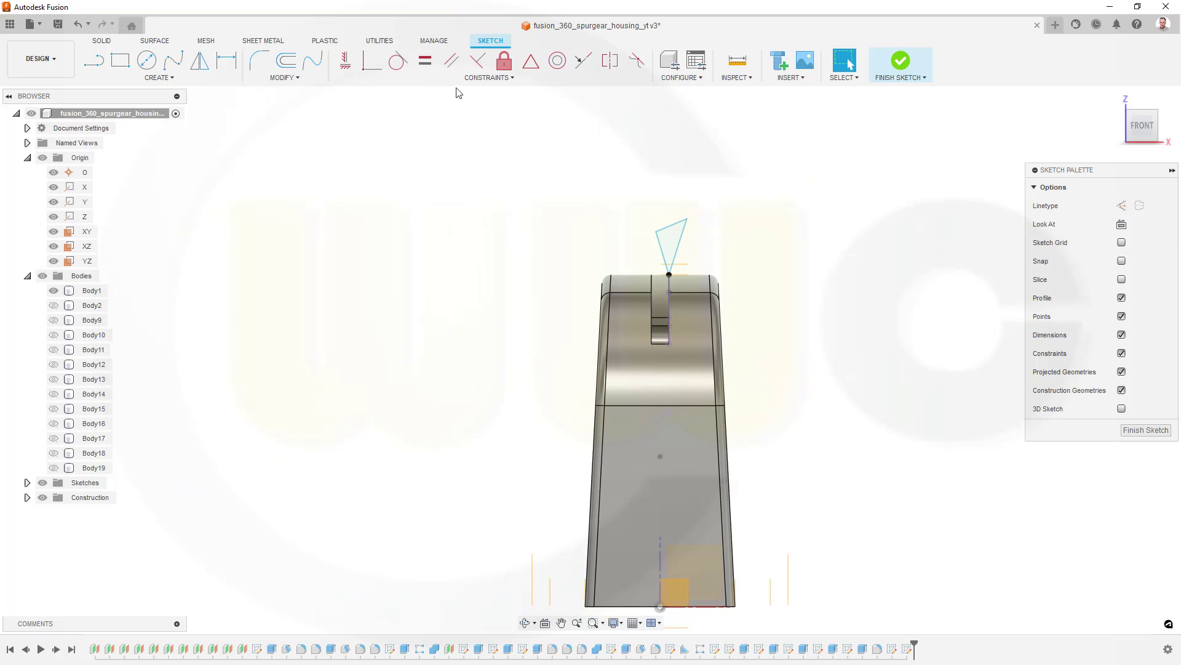
{"action": "left_click", "coordinate": [227, 60]}
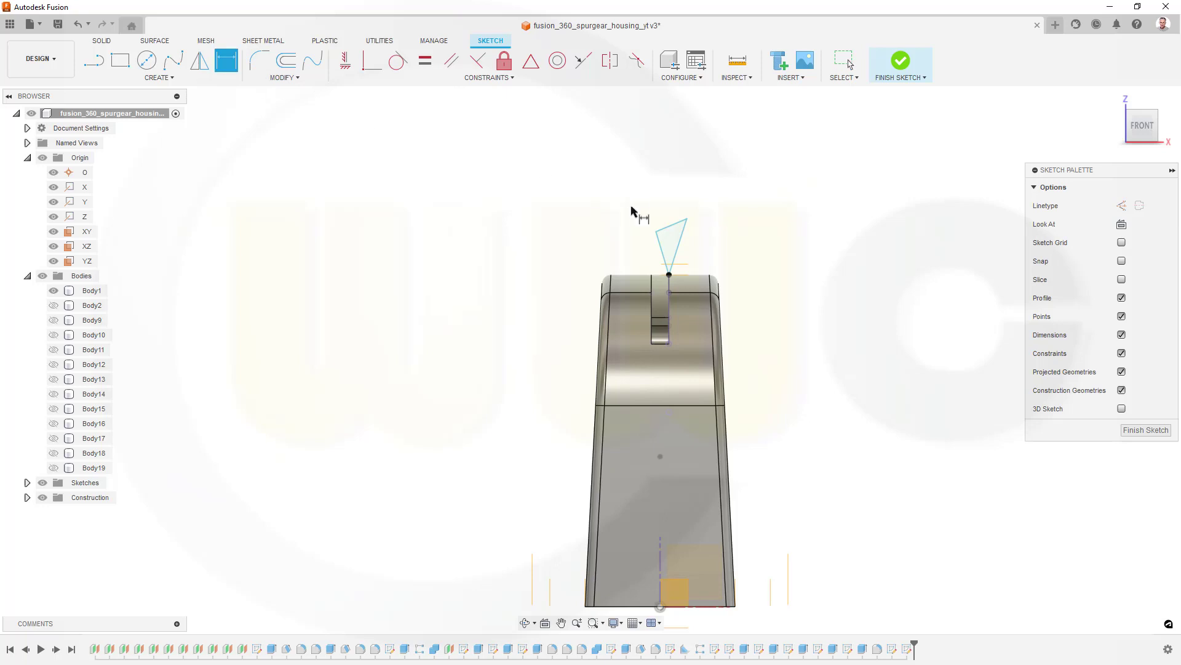
{"action": "left_click", "coordinate": [662, 253]}
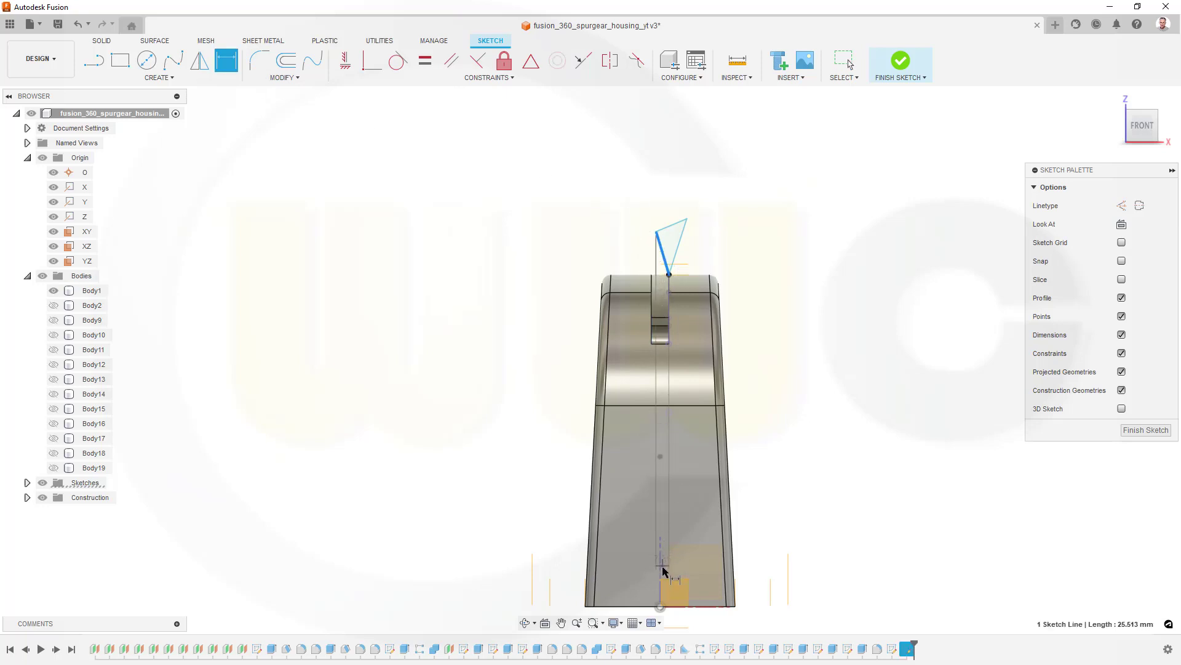
{"action": "scroll", "coordinate": [660, 584], "scroll_direction": "up", "scroll_amount": 2}
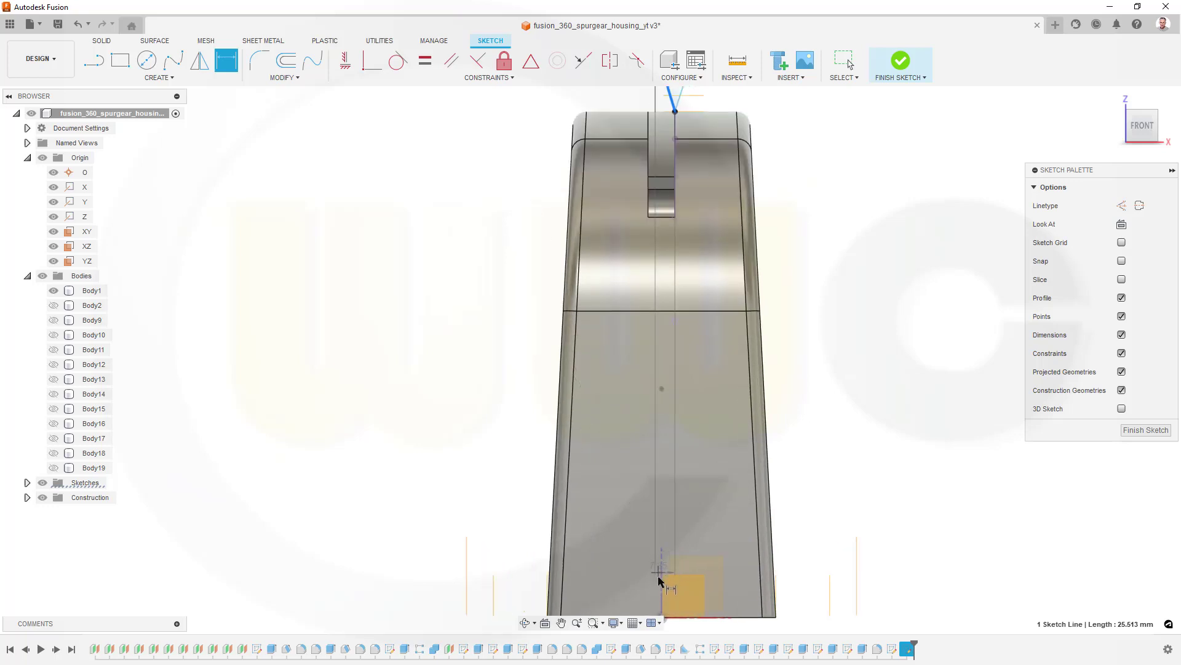
{"action": "scroll", "coordinate": [667, 589], "scroll_direction": "down", "scroll_amount": 1}
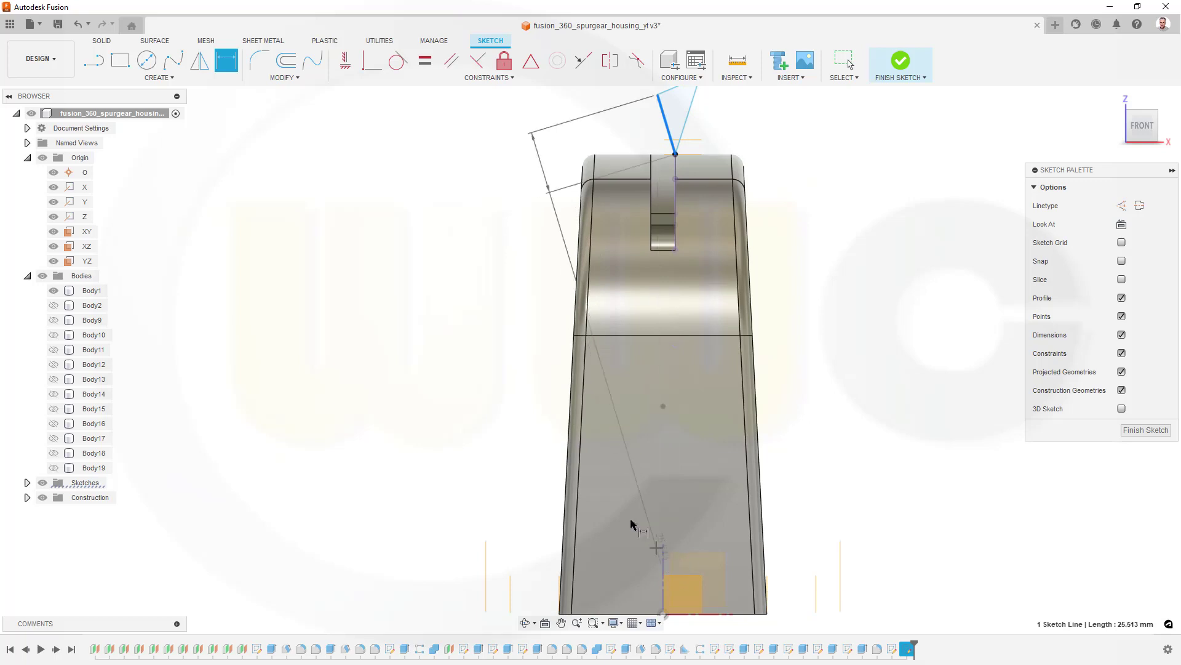
{"action": "left_click", "coordinate": [54, 291]}
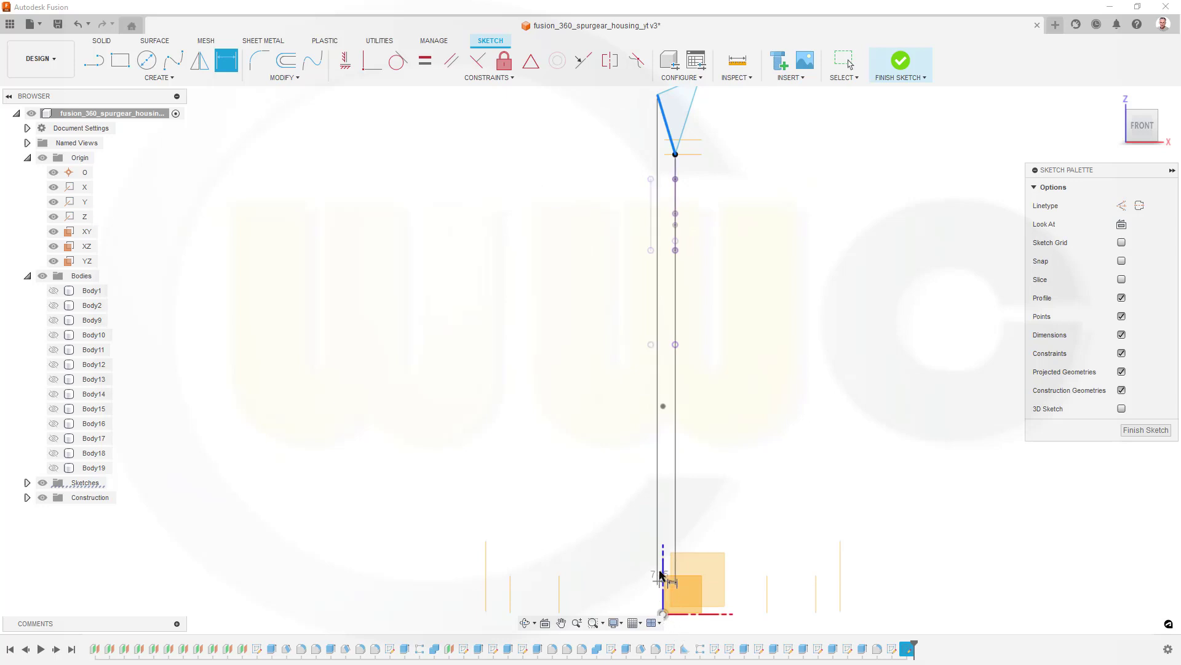
{"action": "left_click", "coordinate": [664, 557]}
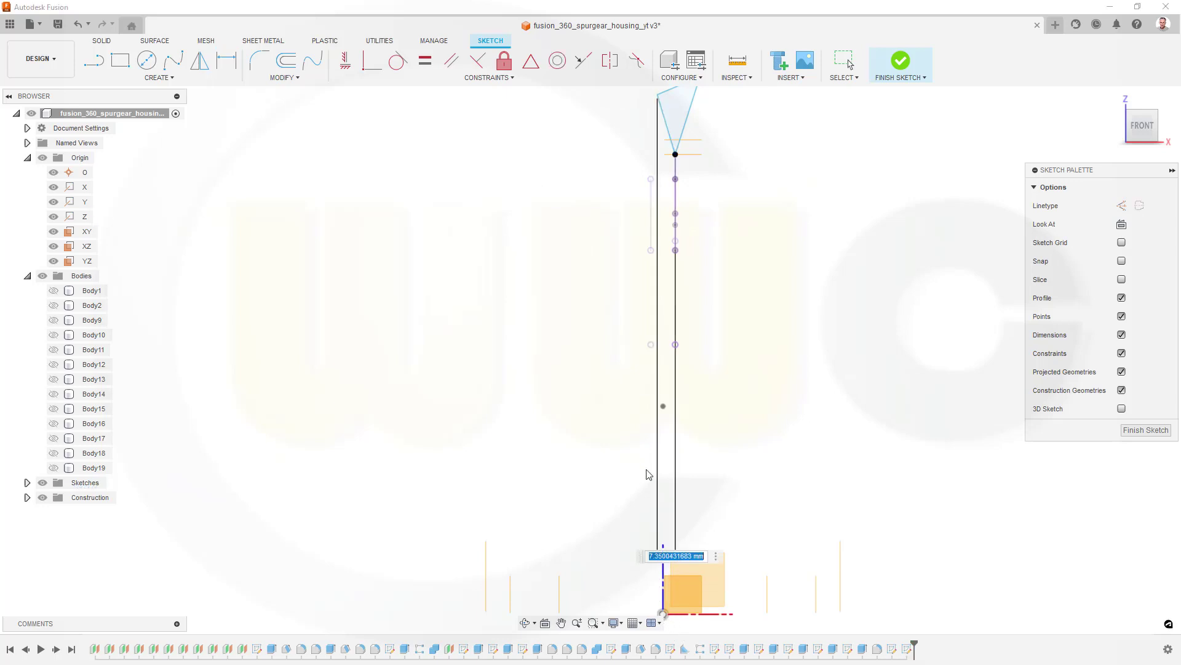
{"action": "key", "text": "Return"}
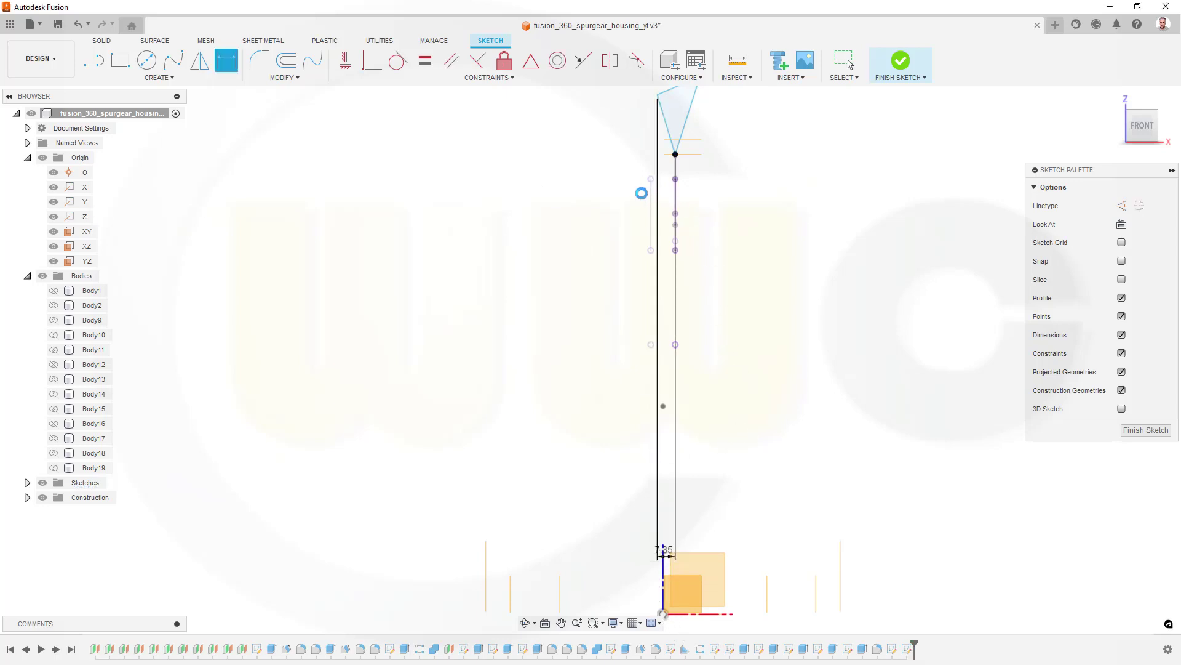
Delete the horizontal dimension of the triangle's negative-X side
{"action": "key", "text": "Escape"}
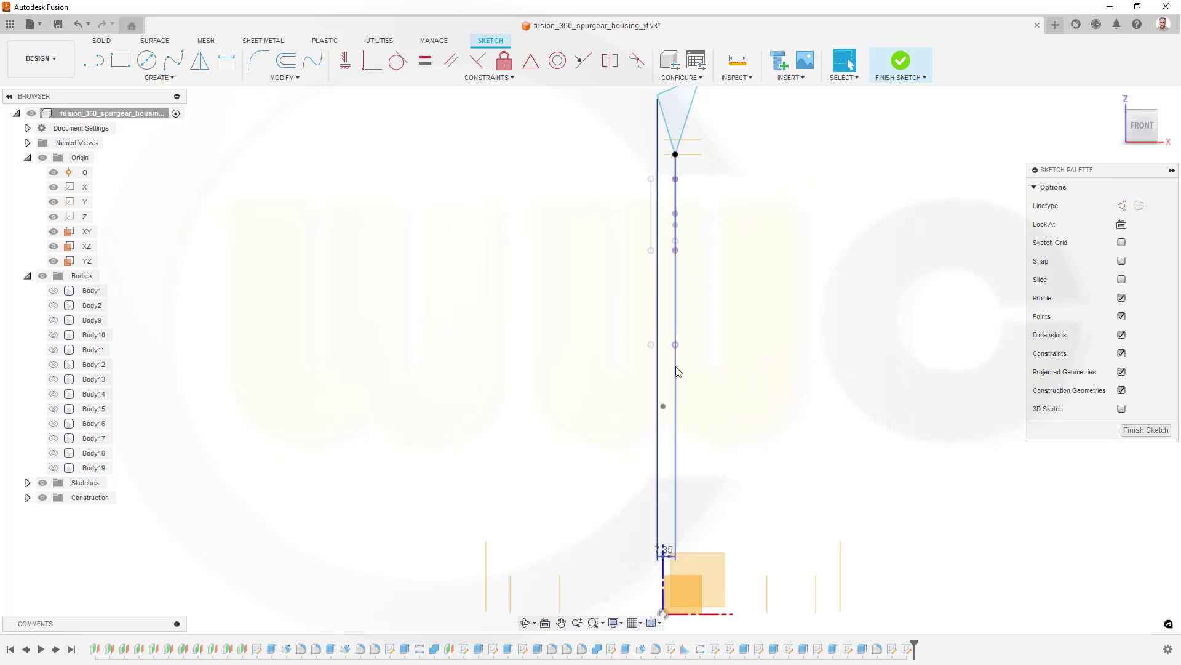
{"action": "left_click", "coordinate": [657, 492]}
{"action": "key", "text": "Delete"}
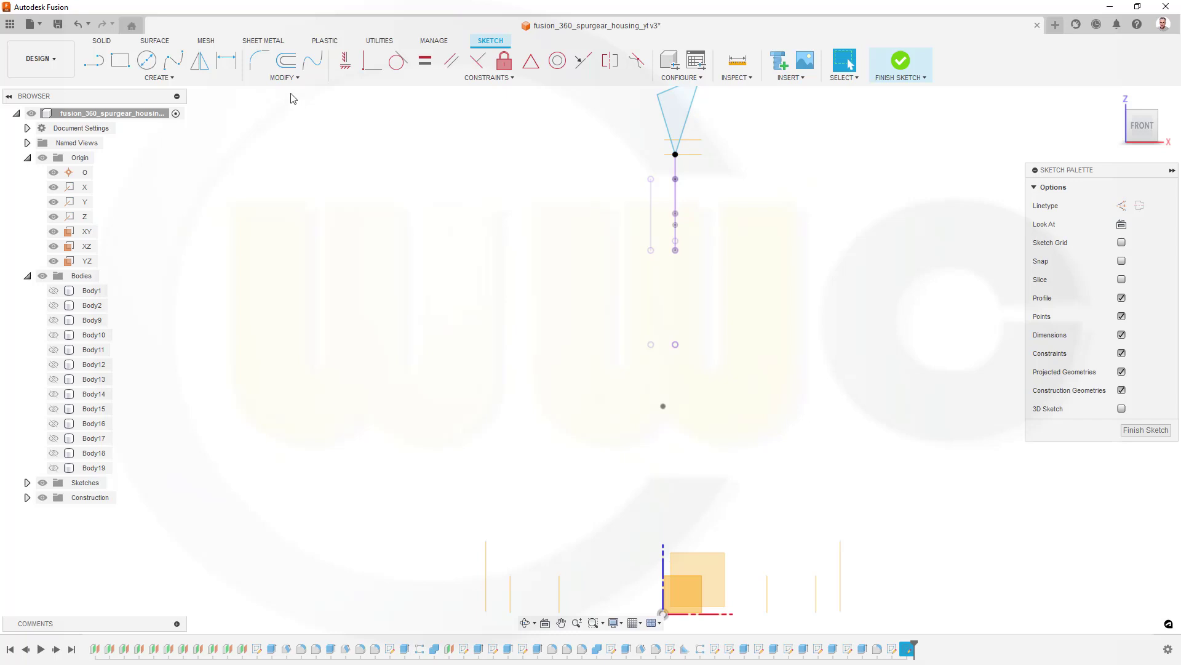
Project the origin Z axis into the sketch as a reference line, keeping the projection link on
{"action": "left_click", "coordinate": [173, 78]}
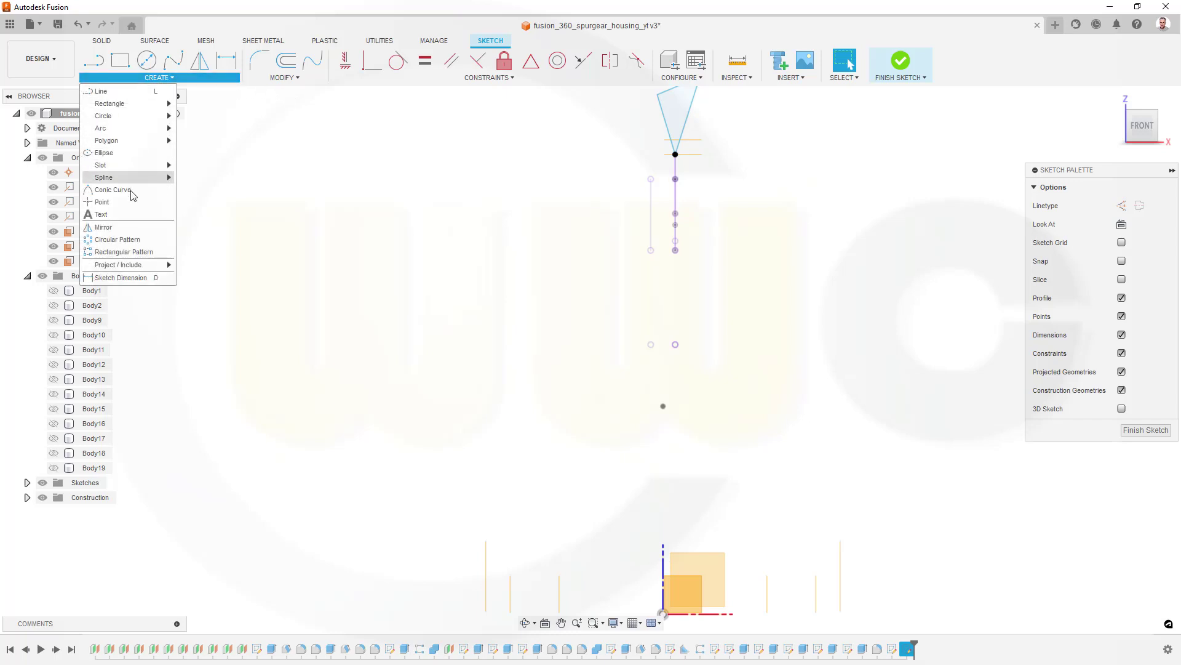
{"action": "mouse_move", "coordinate": [143, 265]}
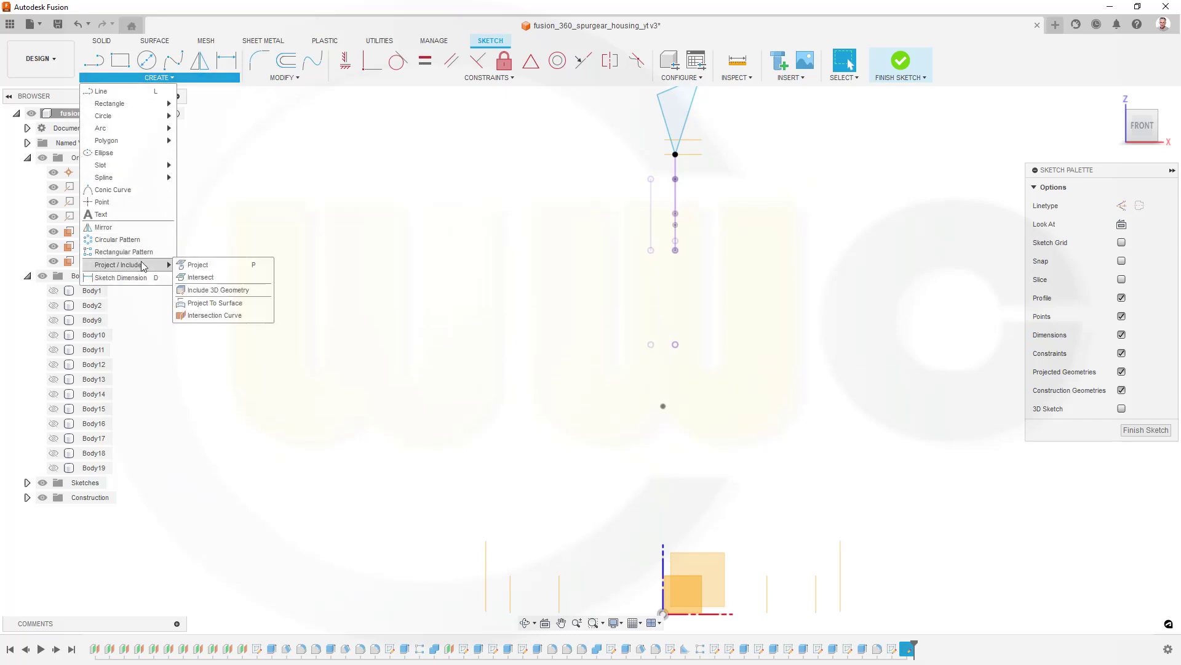
{"action": "left_click", "coordinate": [197, 268]}
{"action": "left_click", "coordinate": [663, 548]}
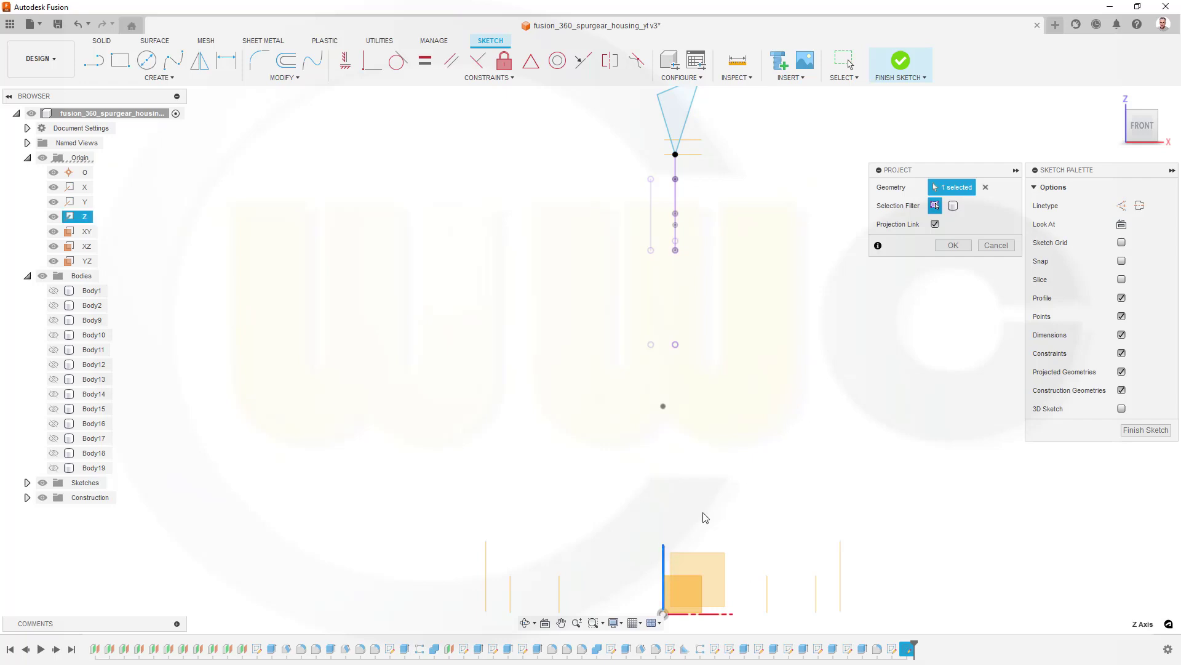
{"action": "left_click", "coordinate": [954, 246]}
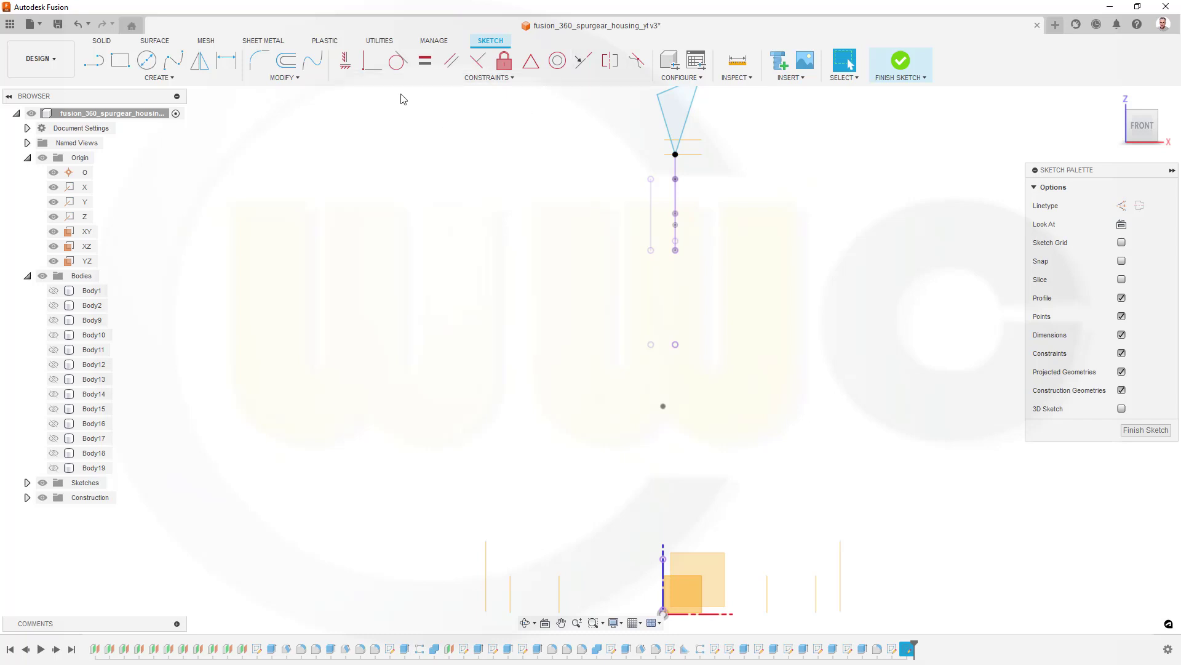
Dimension the angle between the projected Z axis line and the triangle's negative-X side, and set it to 10 degrees
{"action": "left_click", "coordinate": [226, 60]}
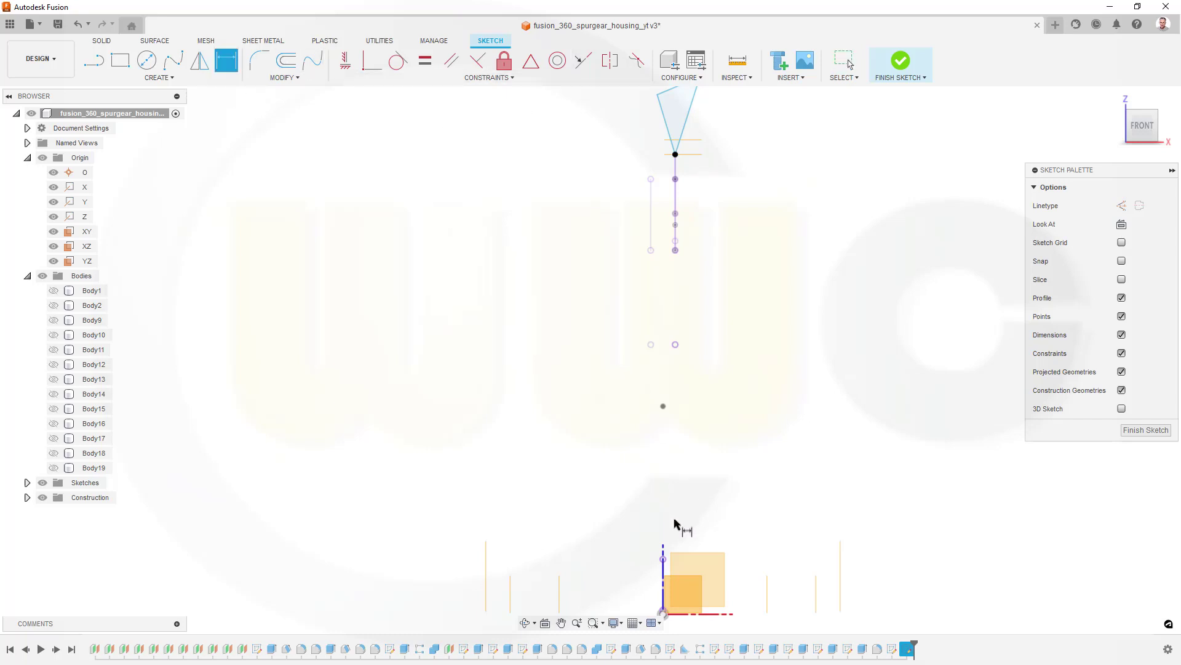
{"action": "left_click", "coordinate": [664, 572]}
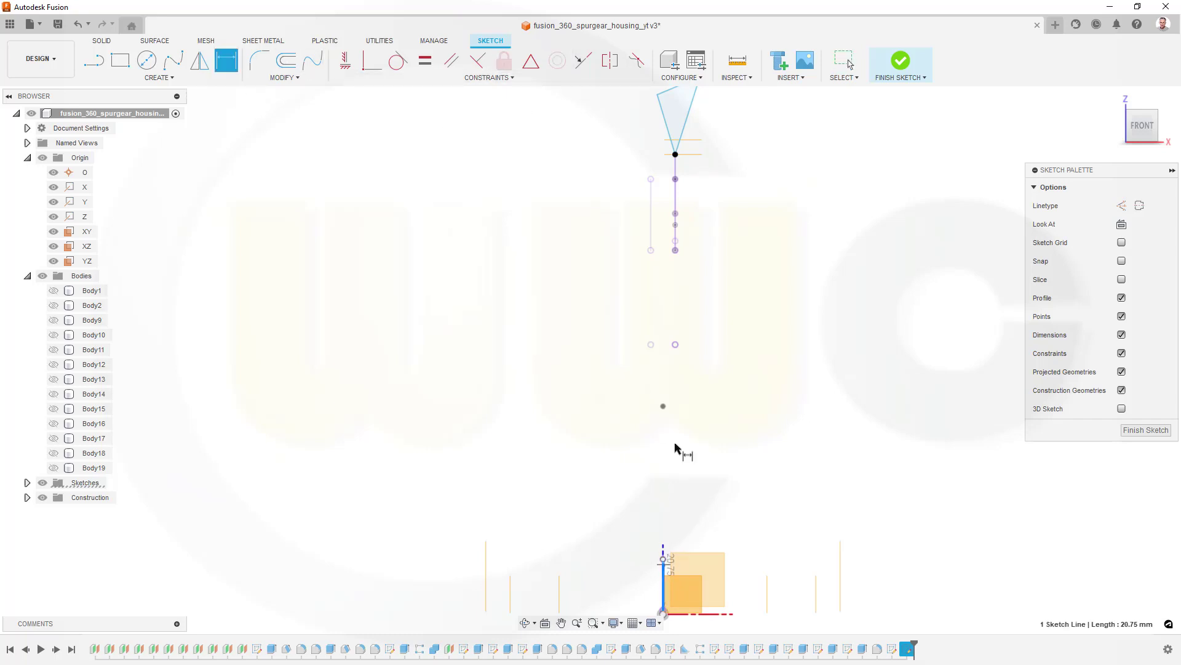
{"action": "left_click", "coordinate": [666, 125]}
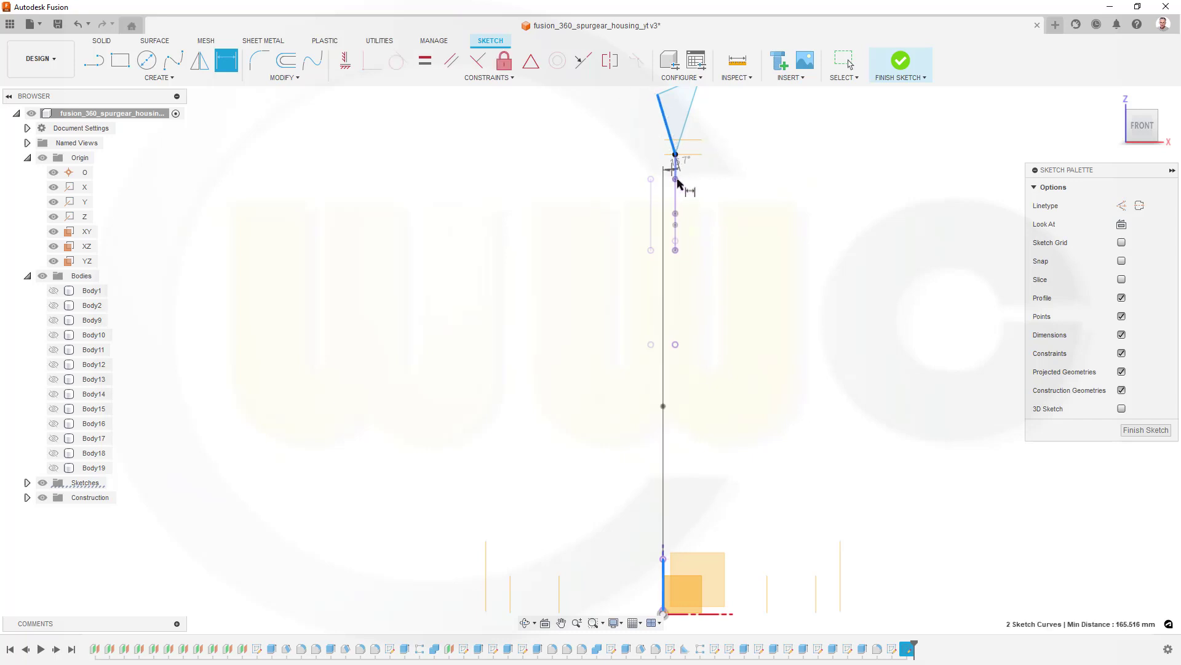
{"action": "left_click", "coordinate": [707, 323]}
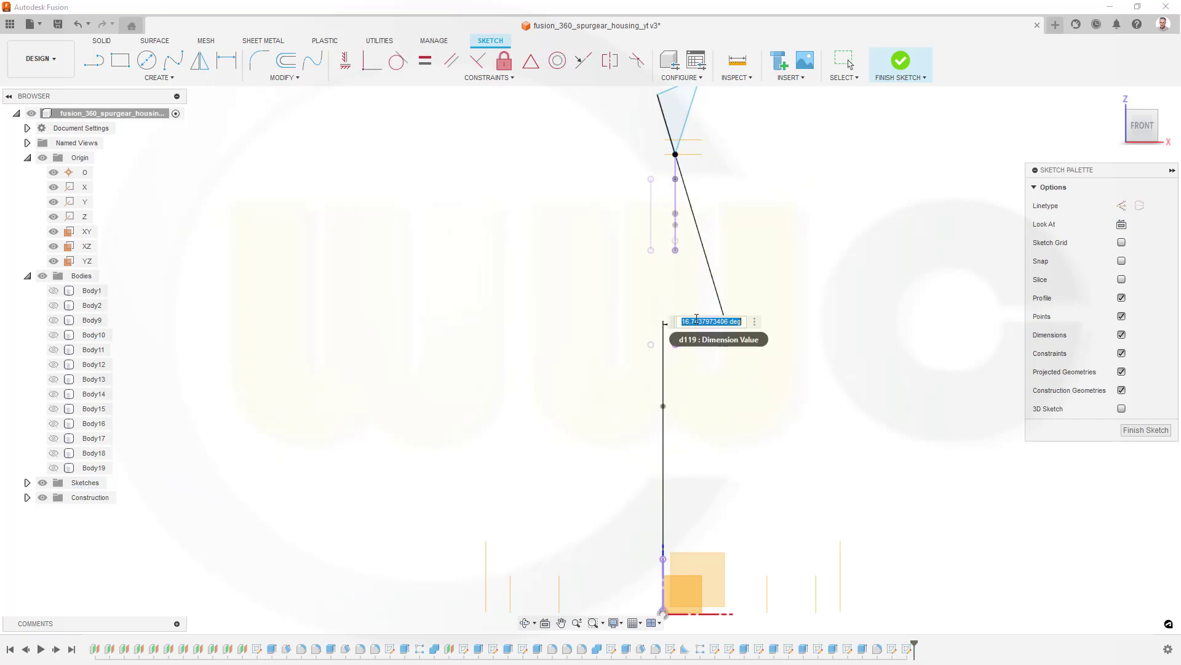
{"action": "type", "text": "10"}
{"action": "key", "text": "Return"}
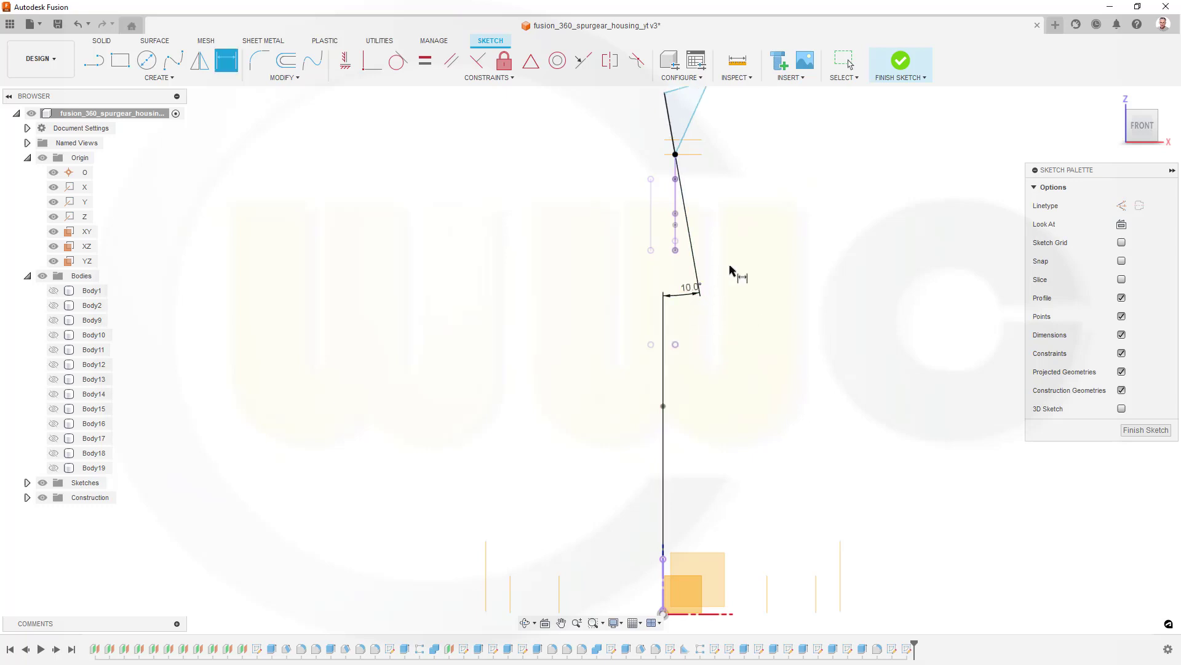
{"action": "key", "text": "Escape"}
Enlarge the triangle by moving its upper side up and outward in positive X, and finish the sketch
{"action": "scroll", "coordinate": [745, 225], "scroll_direction": "down", "scroll_amount": 3}
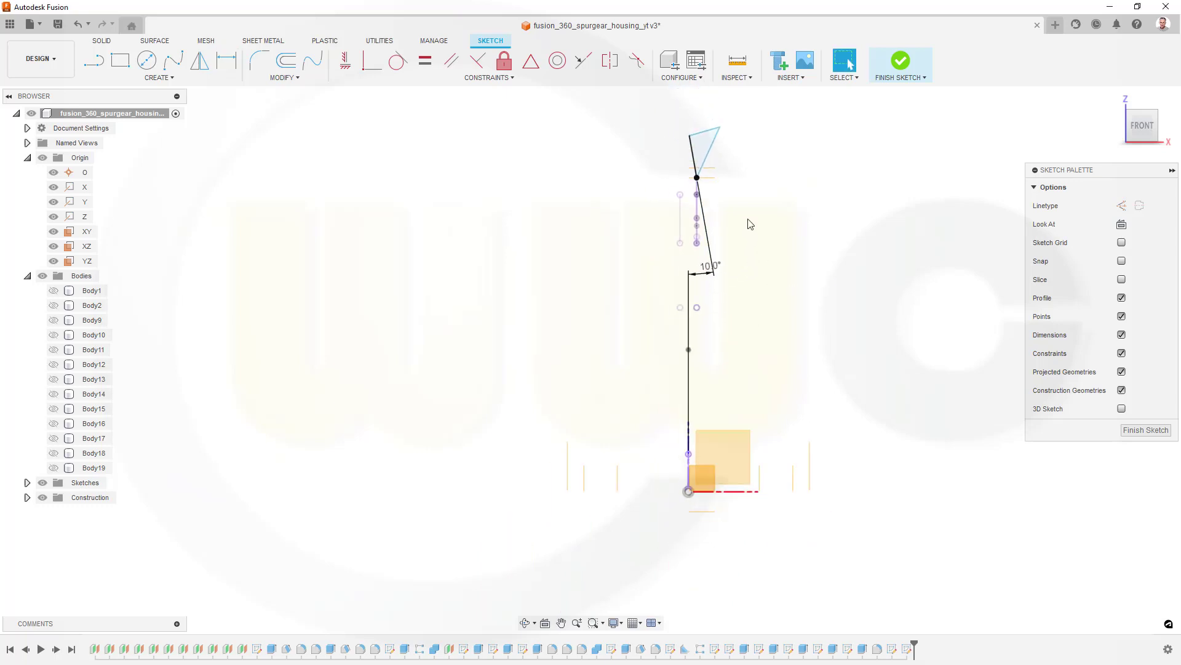
{"action": "left_click_drag", "start_coordinate": [711, 139], "coordinate": [744, 120]}
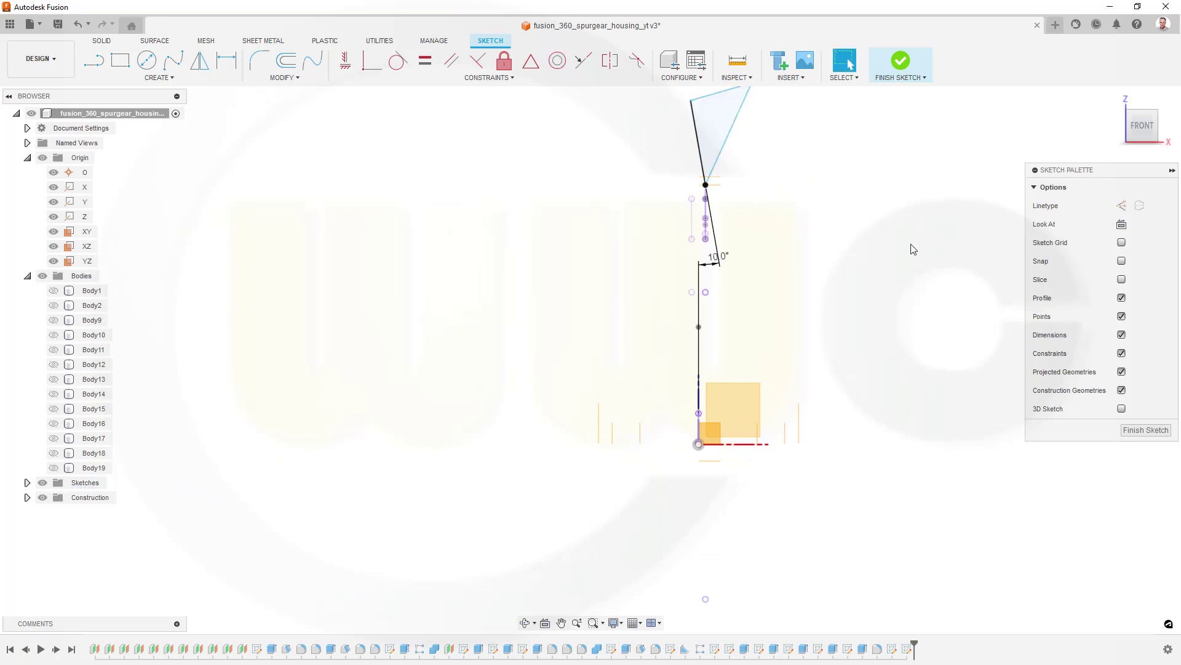
{"action": "left_click", "coordinate": [1149, 428]}
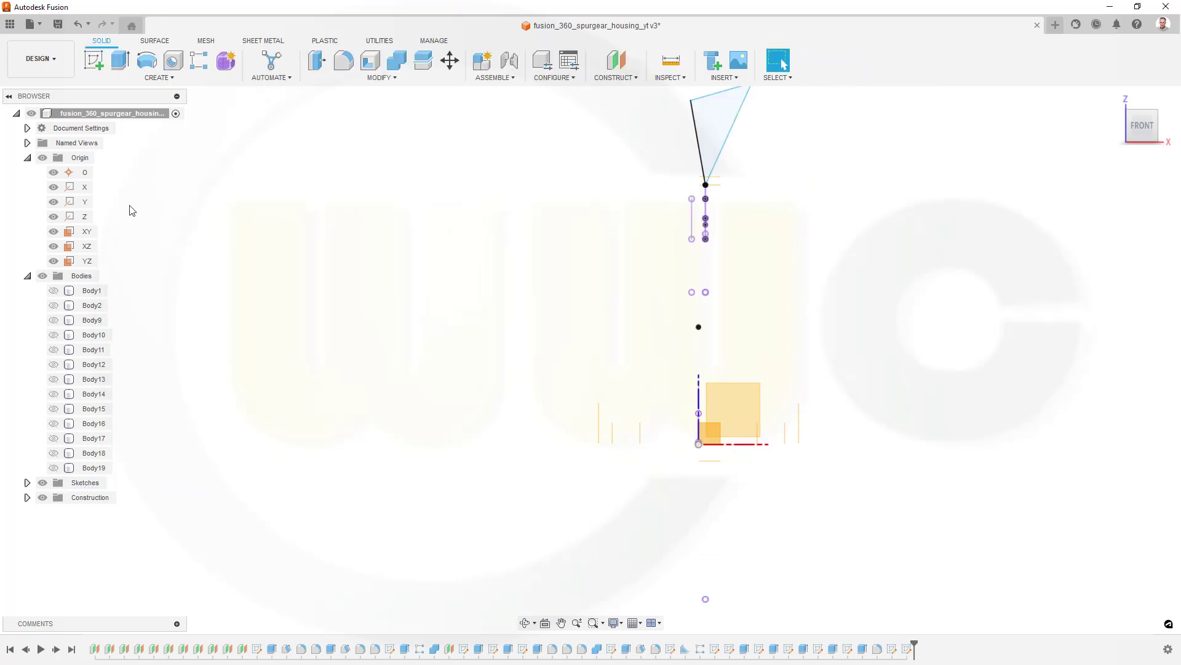
Show Body1 and sweep the triangle profile as a Cut along the included edge curve of the top strip, with both distances at 1.00 and perpendicular orientation
{"action": "left_click", "coordinate": [54, 290]}
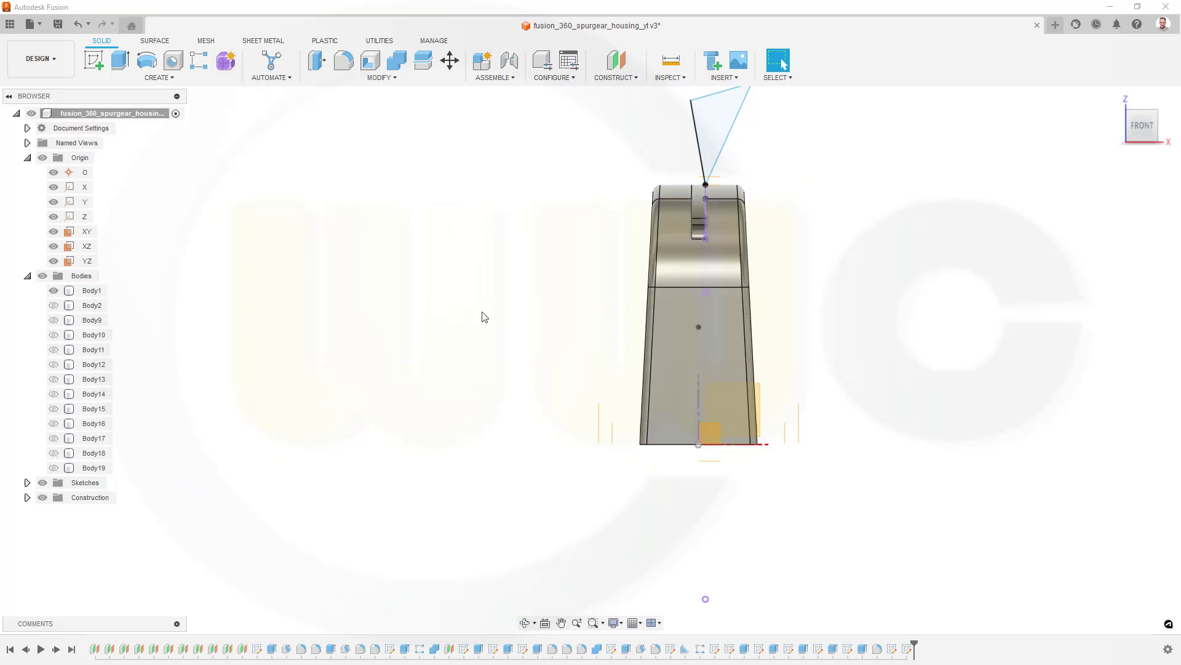
{"action": "middle_click_drag", "start_coordinate": [578, 320], "coordinate": [762, 422], "text": "shift"}
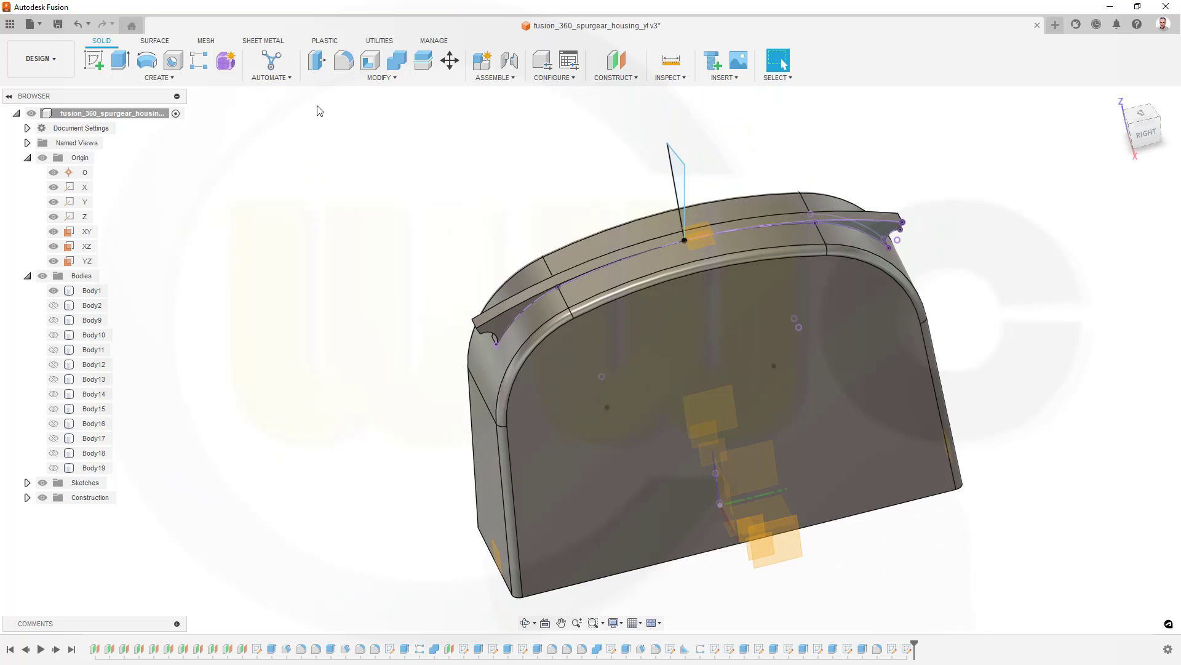
{"action": "left_click", "coordinate": [174, 79]}
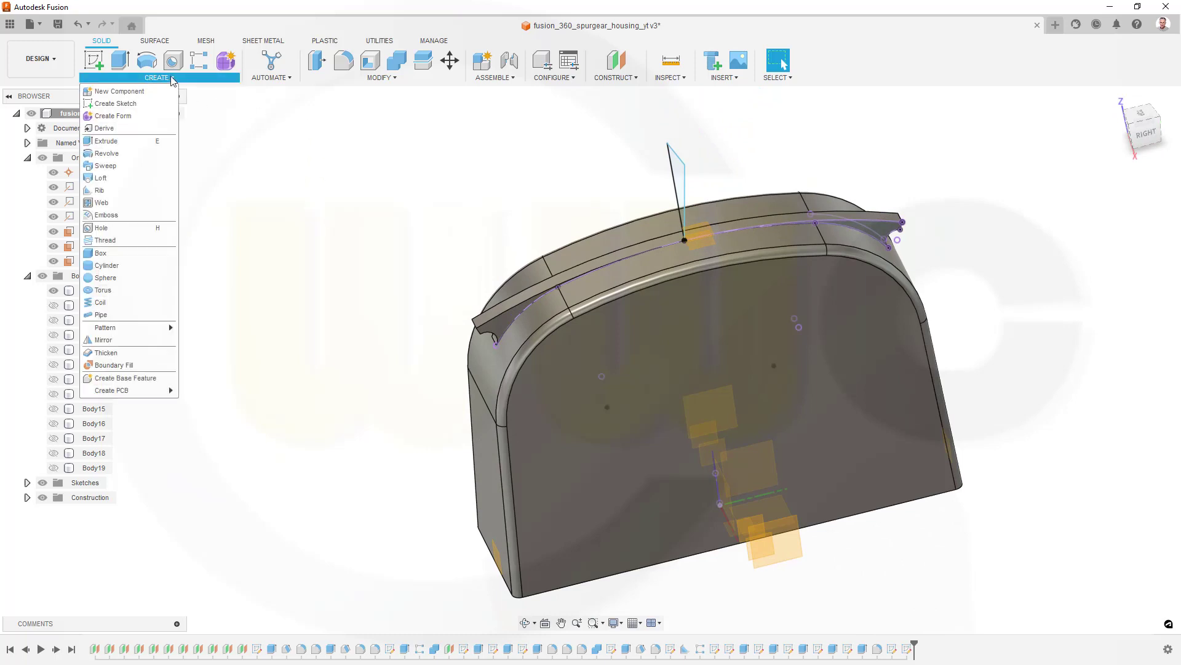
{"action": "left_click", "coordinate": [124, 165]}
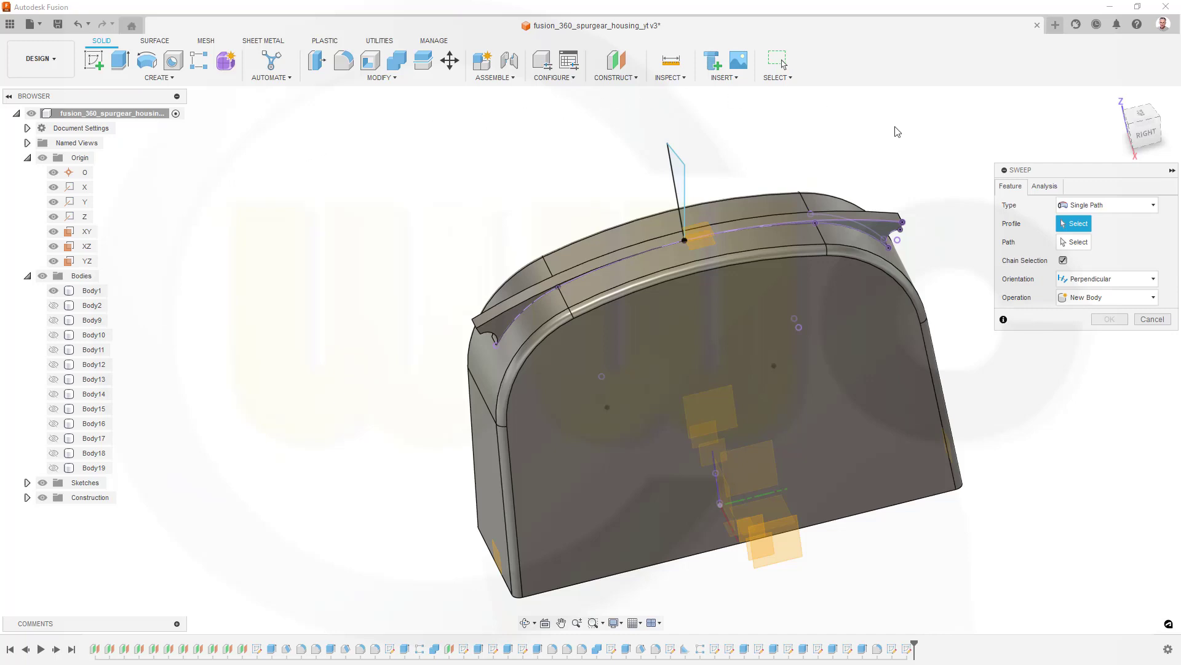
{"action": "left_click", "coordinate": [679, 183]}
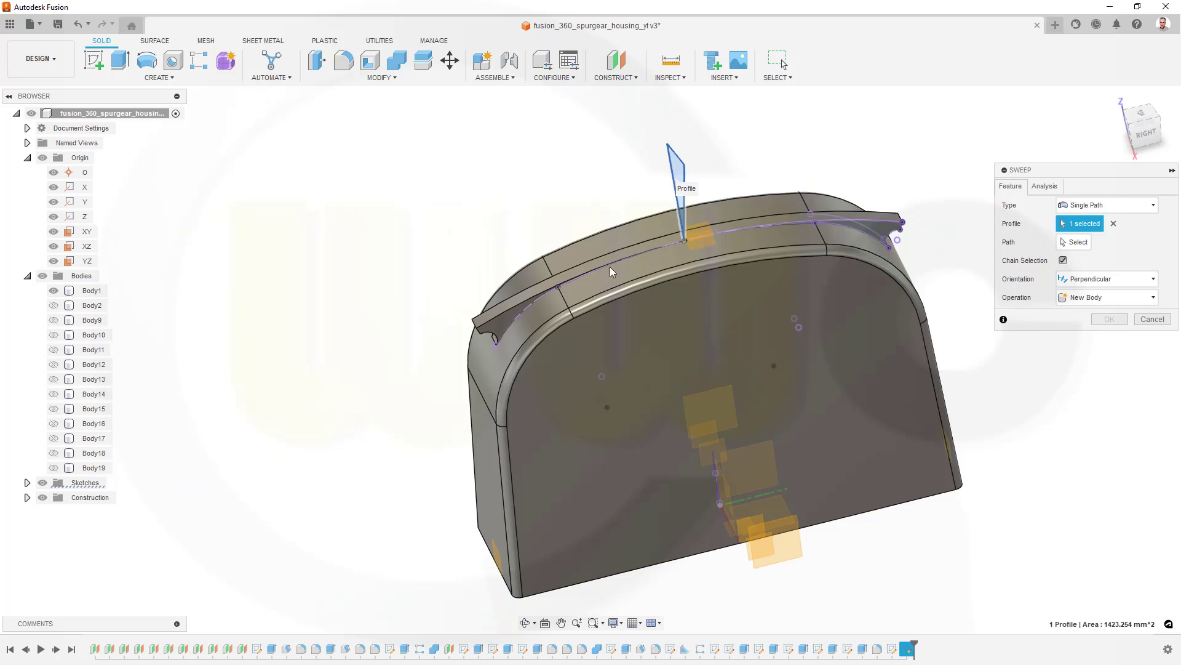
{"action": "left_click", "coordinate": [1083, 244]}
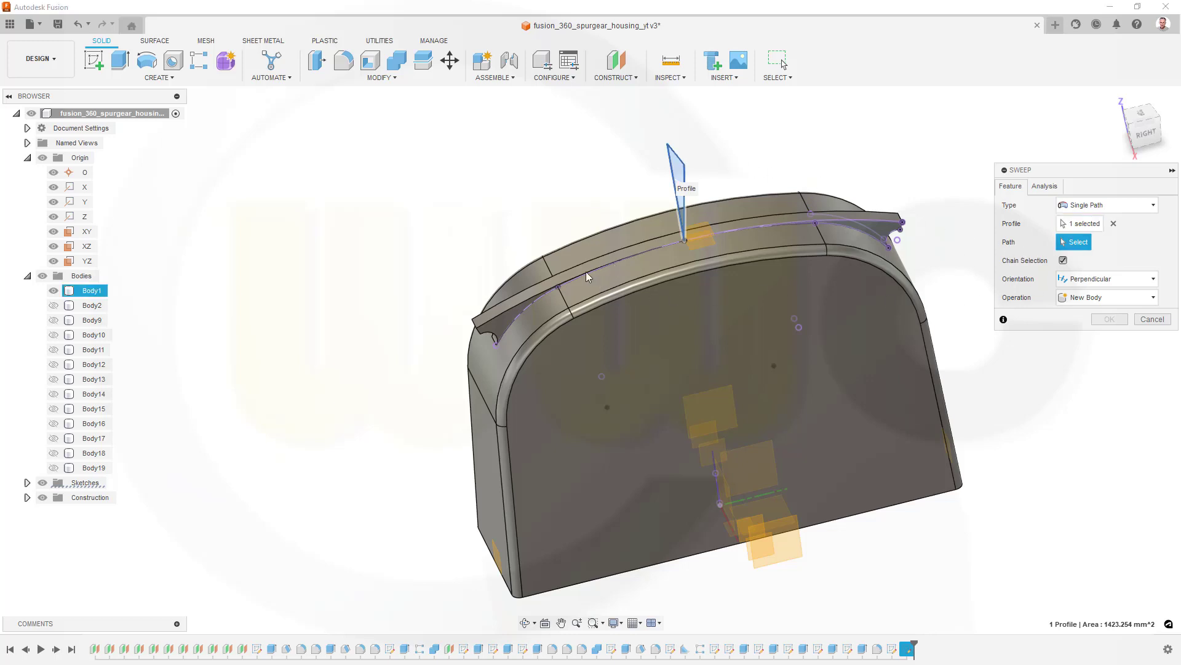
{"action": "left_click", "coordinate": [600, 276]}
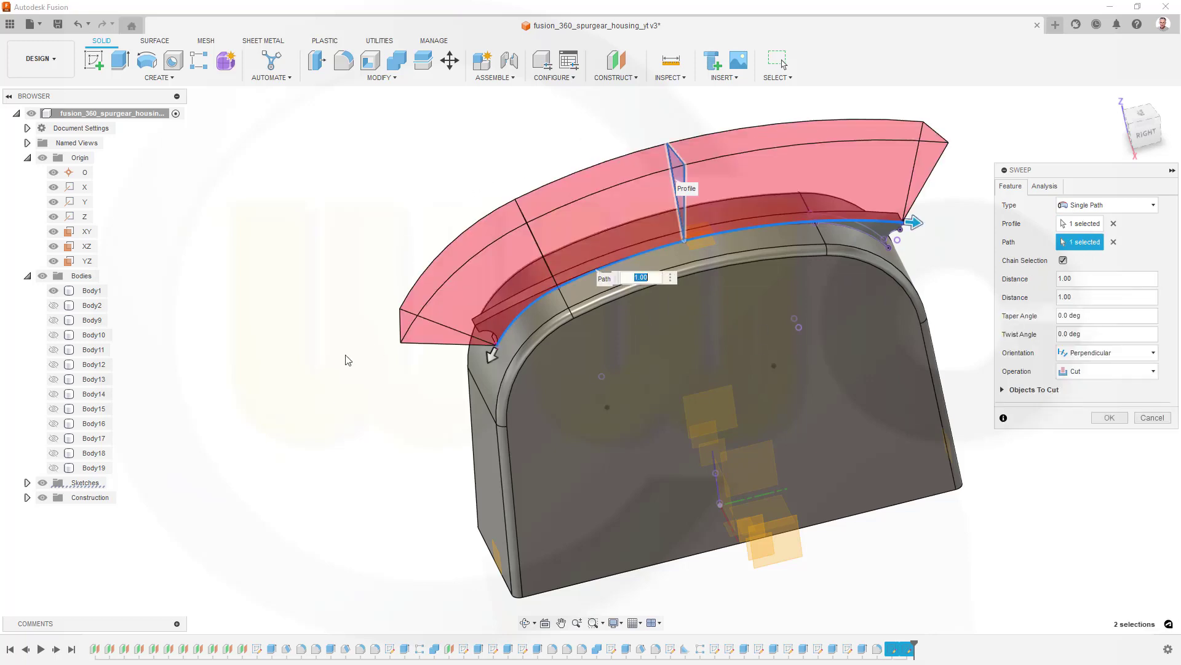
{"action": "middle_click_drag", "start_coordinate": [343, 353], "coordinate": [350, 359]}
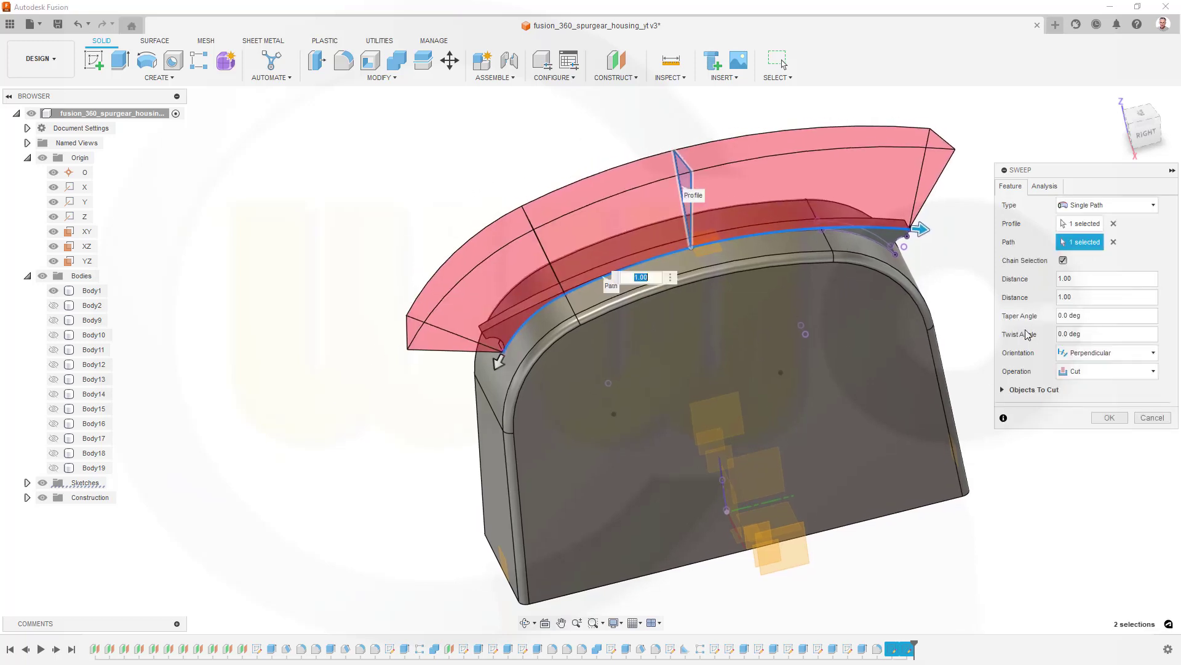
{"action": "left_click", "coordinate": [1111, 419]}
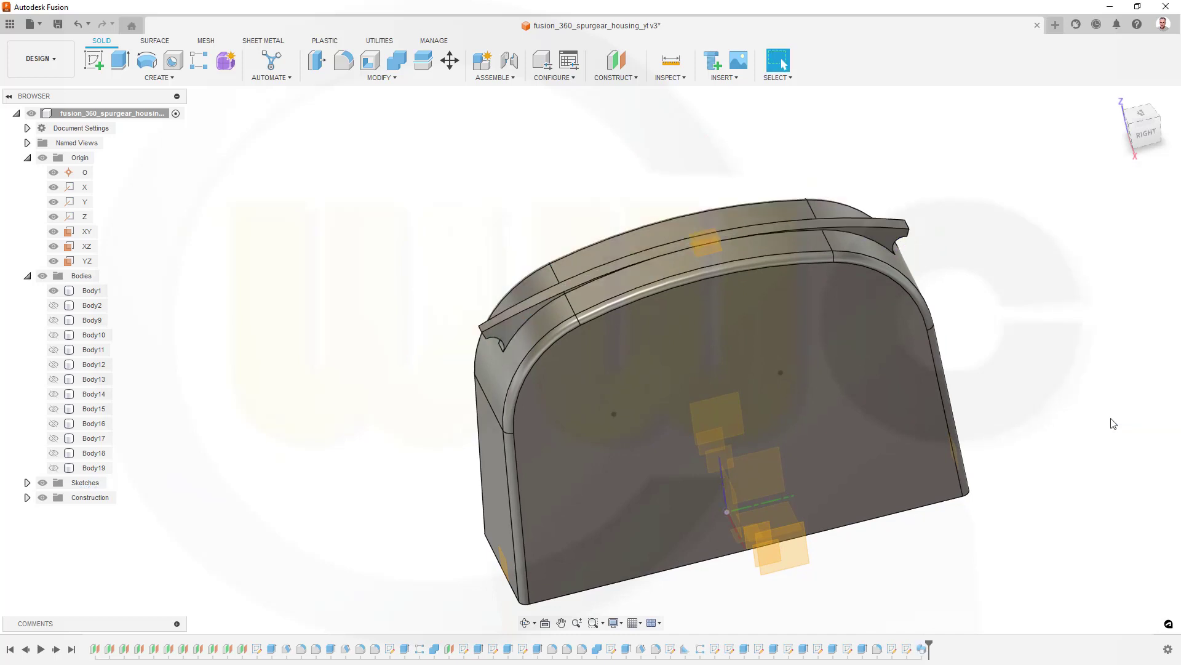
Mirror the sweep cut as a feature across the YZ origin plane, with compute type Adjust
{"action": "middle_click_drag", "start_coordinate": [423, 335], "coordinate": [449, 341], "text": "shift"}
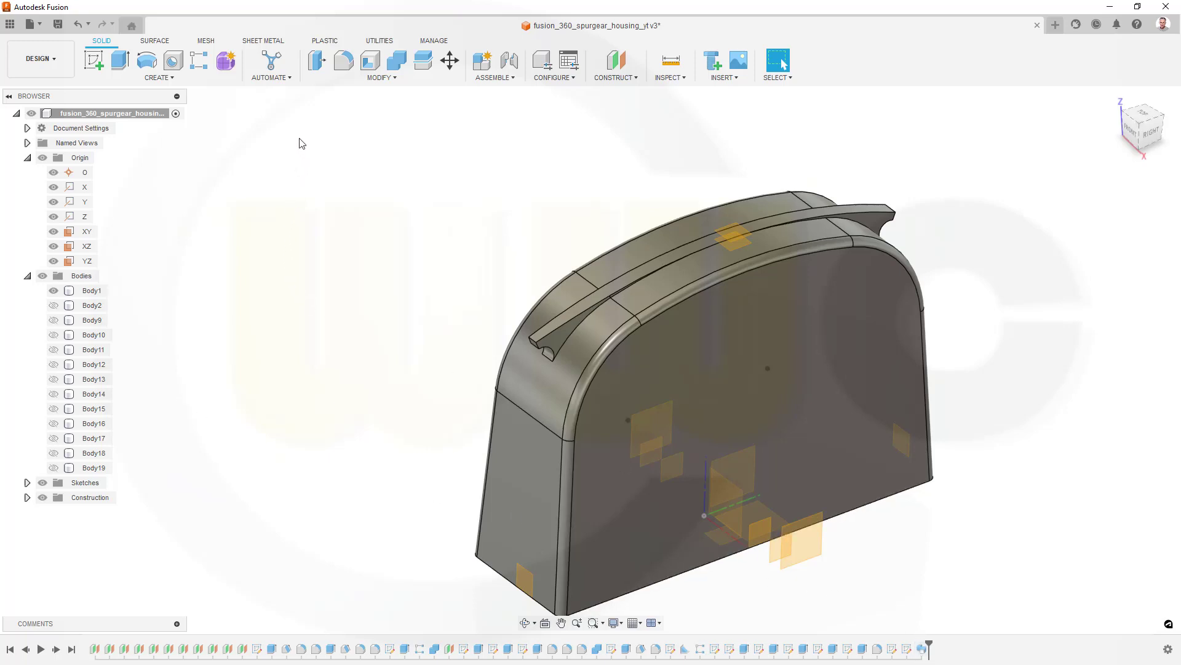
{"action": "left_click", "coordinate": [394, 79]}
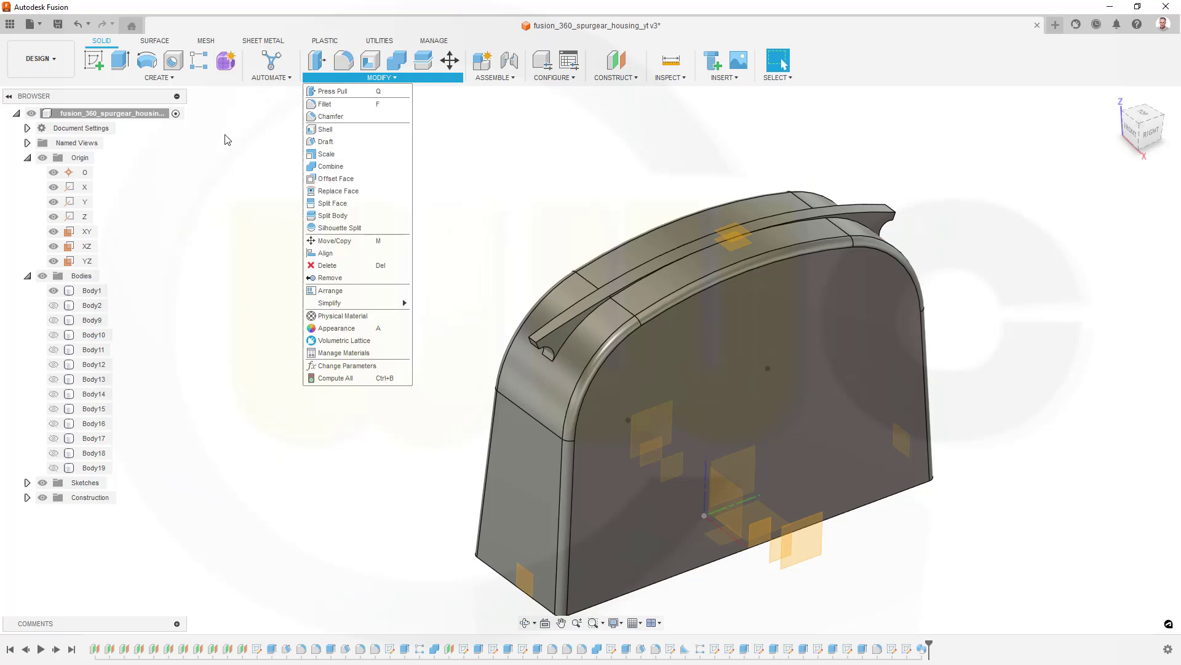
{"action": "left_click", "coordinate": [173, 78]}
{"action": "left_click", "coordinate": [171, 78]}
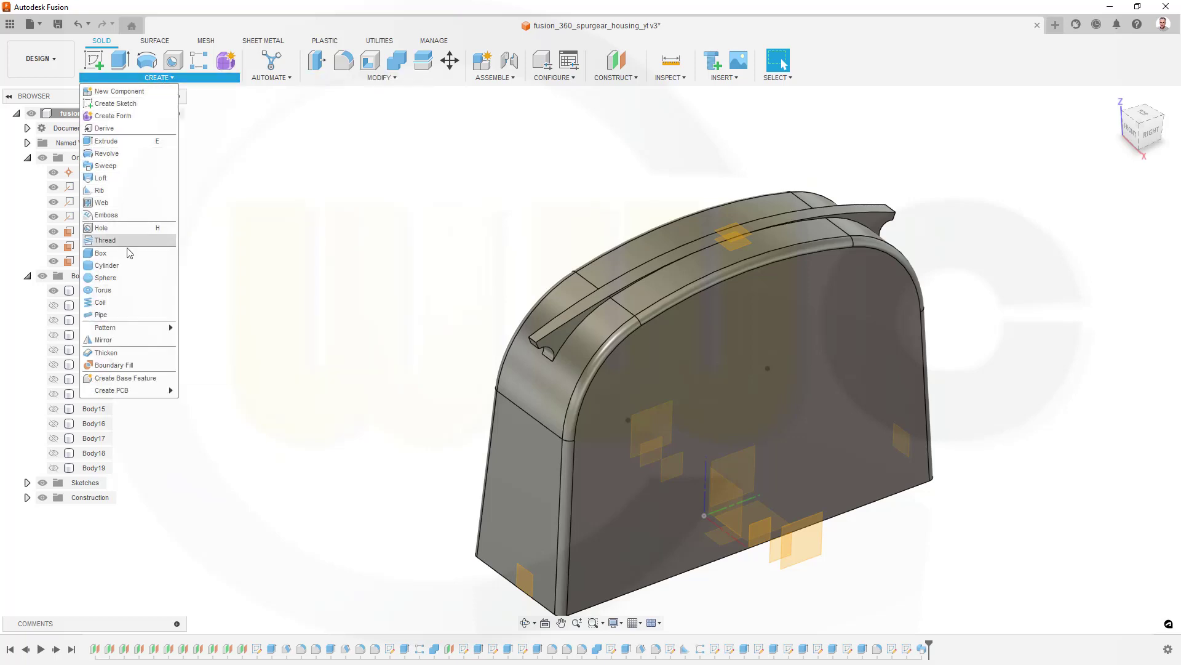
{"action": "left_click", "coordinate": [117, 339]}
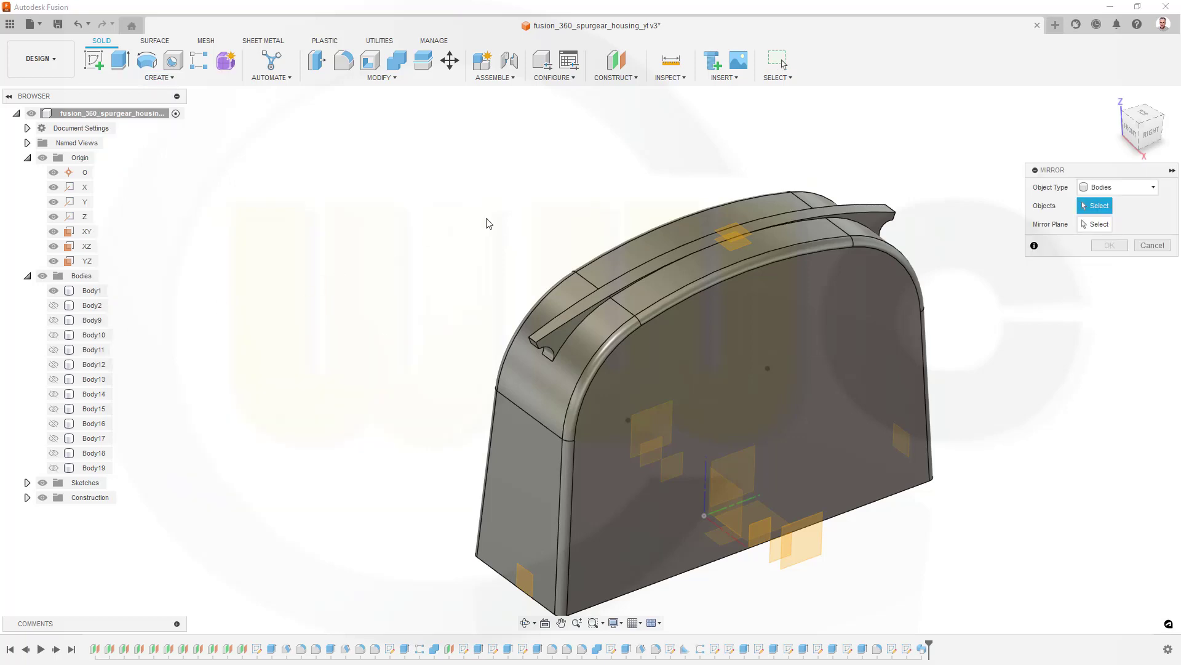
{"action": "left_click", "coordinate": [1155, 188]}
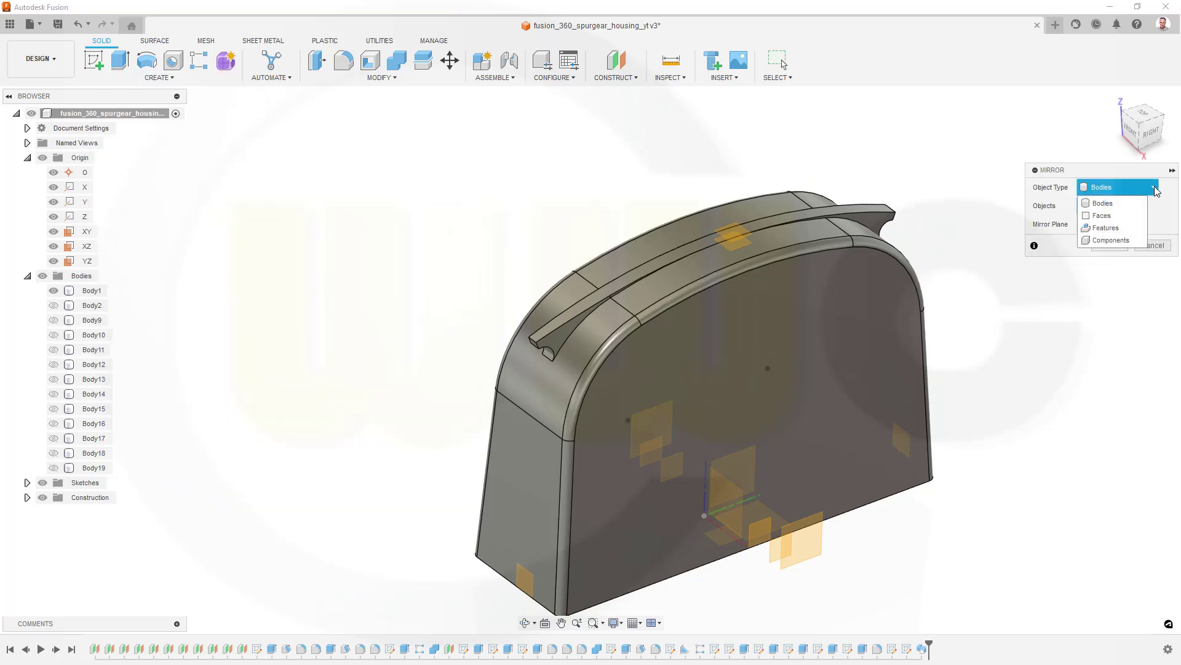
{"action": "left_click", "coordinate": [1106, 229]}
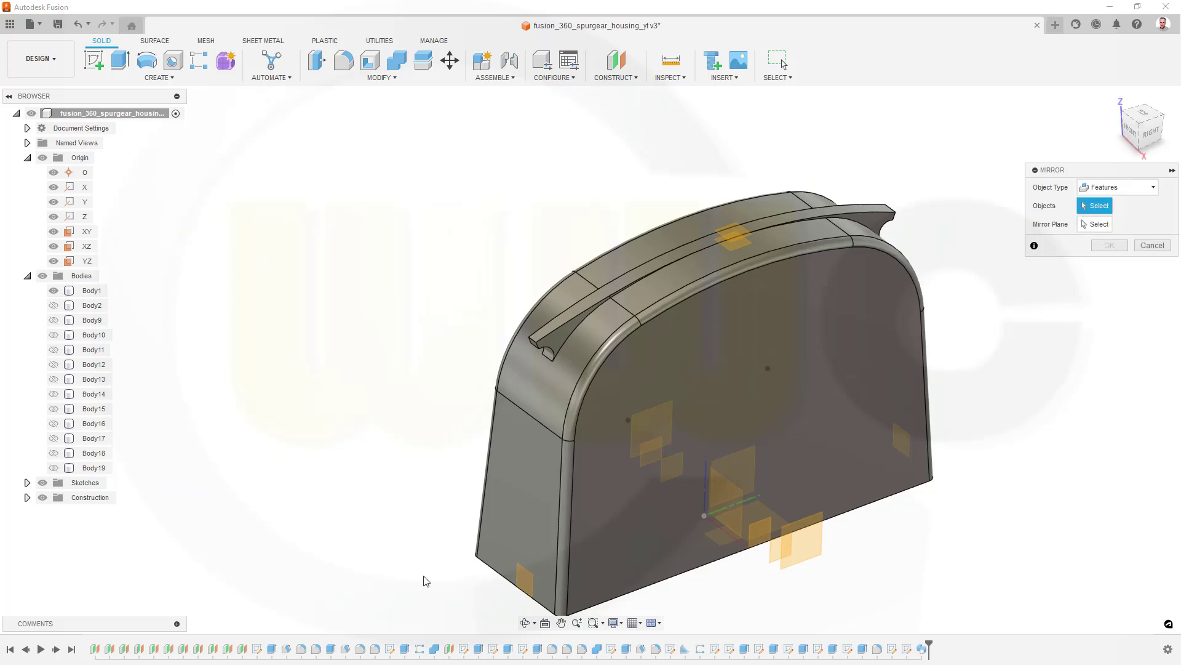
{"action": "left_click", "coordinate": [922, 650]}
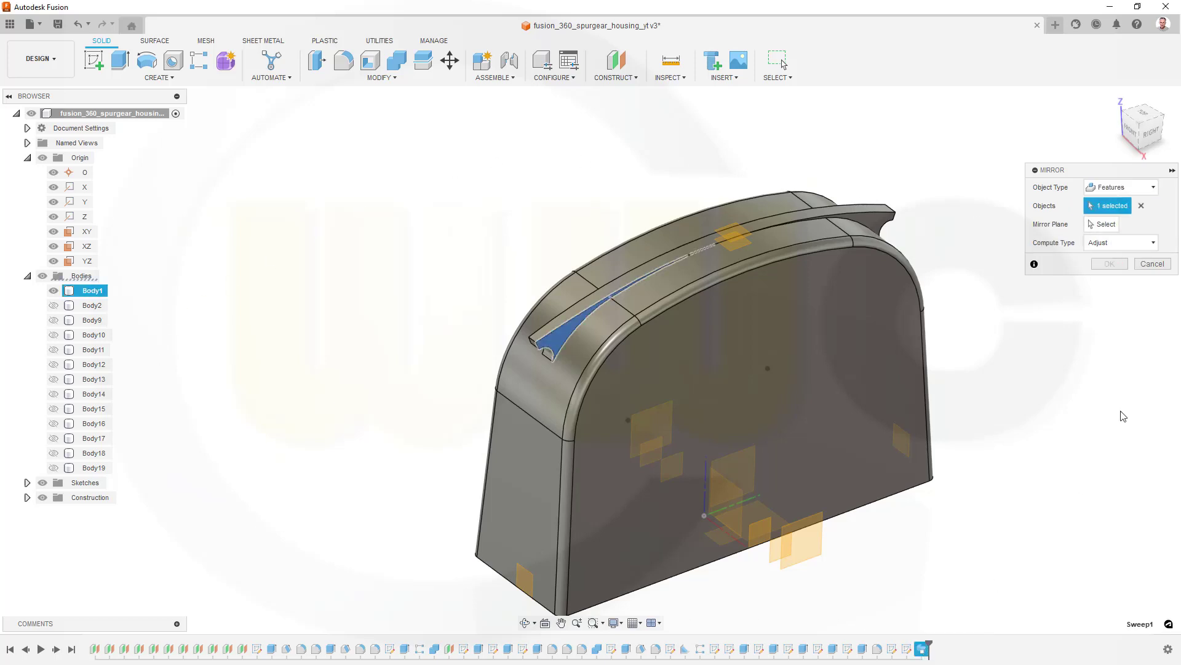
{"action": "left_click", "coordinate": [1104, 224]}
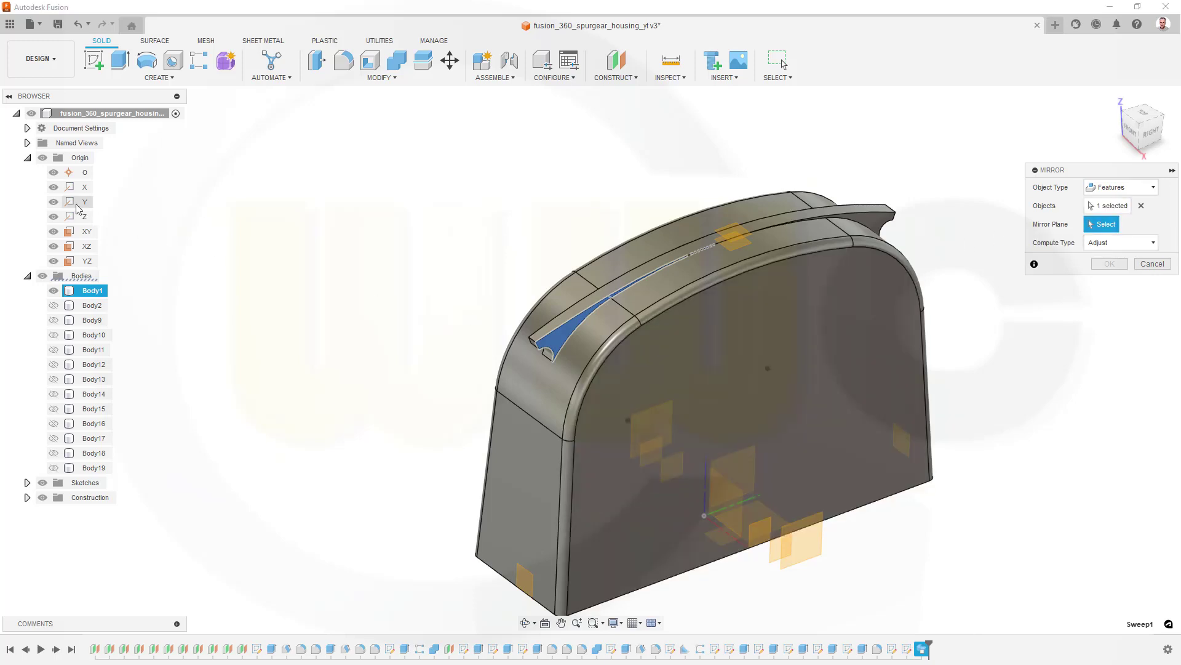
{"action": "left_click", "coordinate": [87, 261]}
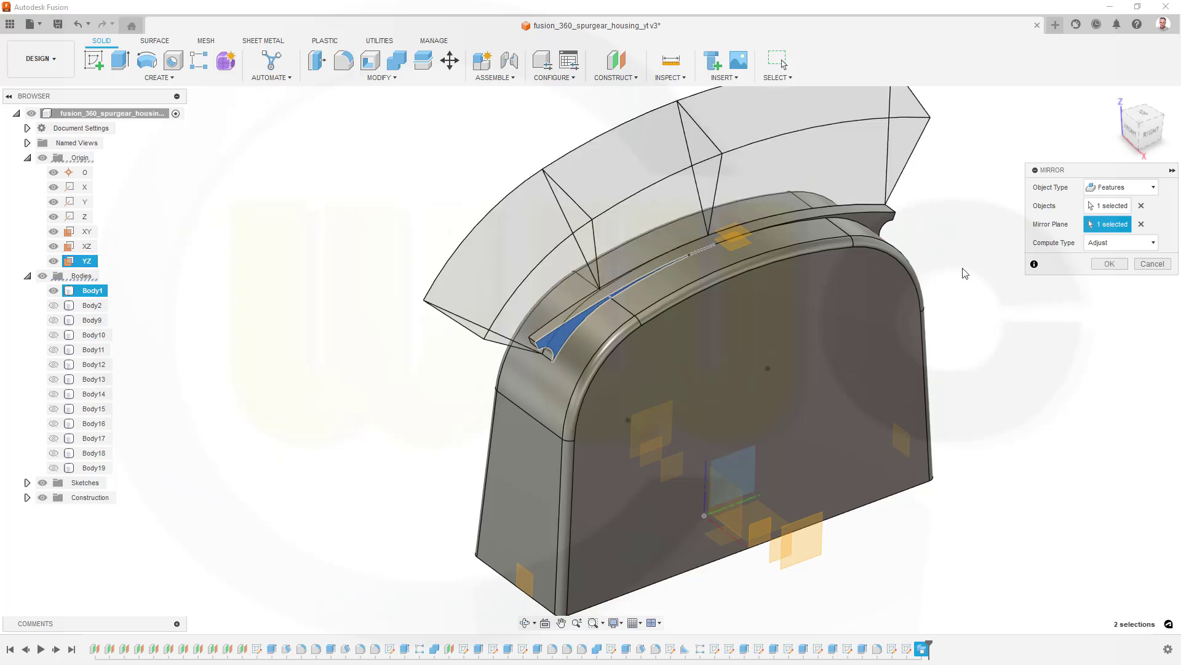
{"action": "left_click", "coordinate": [1110, 265]}
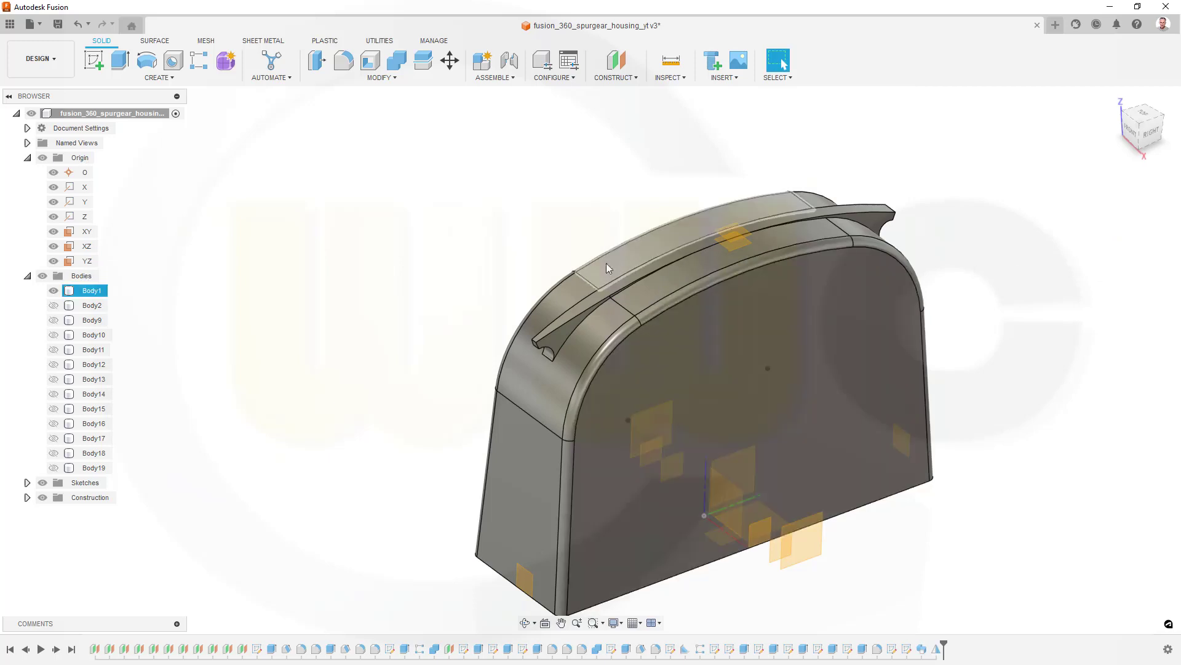
Show all the hidden housing bodies, Body2 and Body9 through Body19
{"action": "middle_click_drag", "start_coordinate": [424, 291], "coordinate": [400, 280], "text": "shift"}
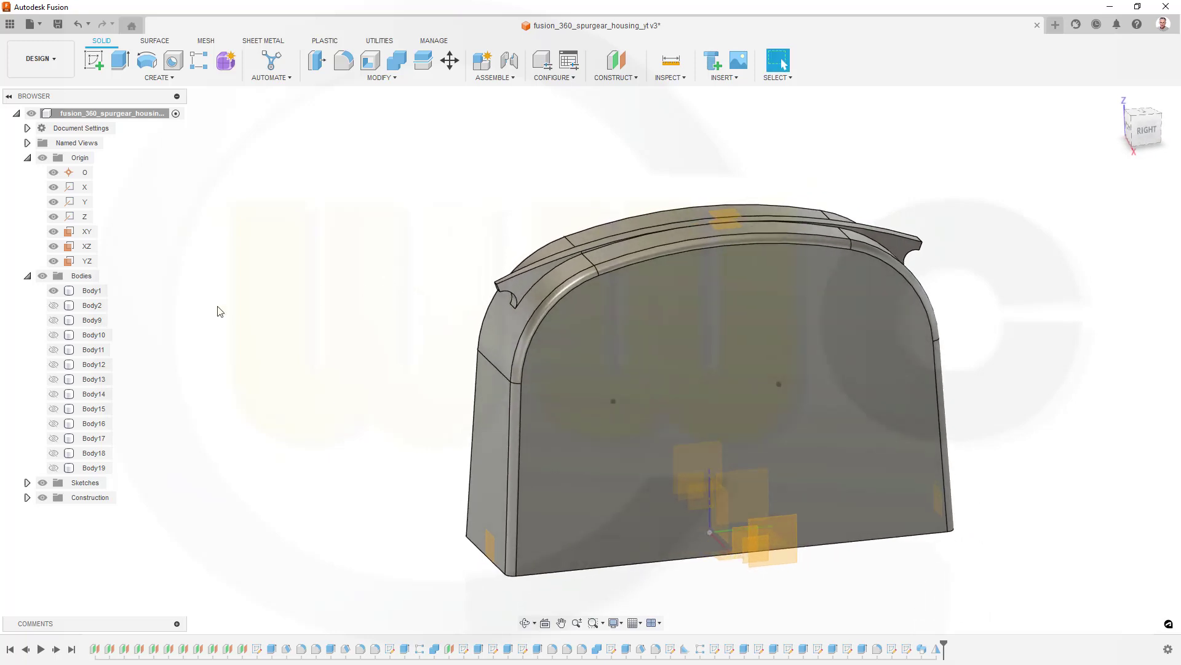
{"action": "left_click", "coordinate": [68, 309]}
{"action": "left_click", "coordinate": [54, 320]}
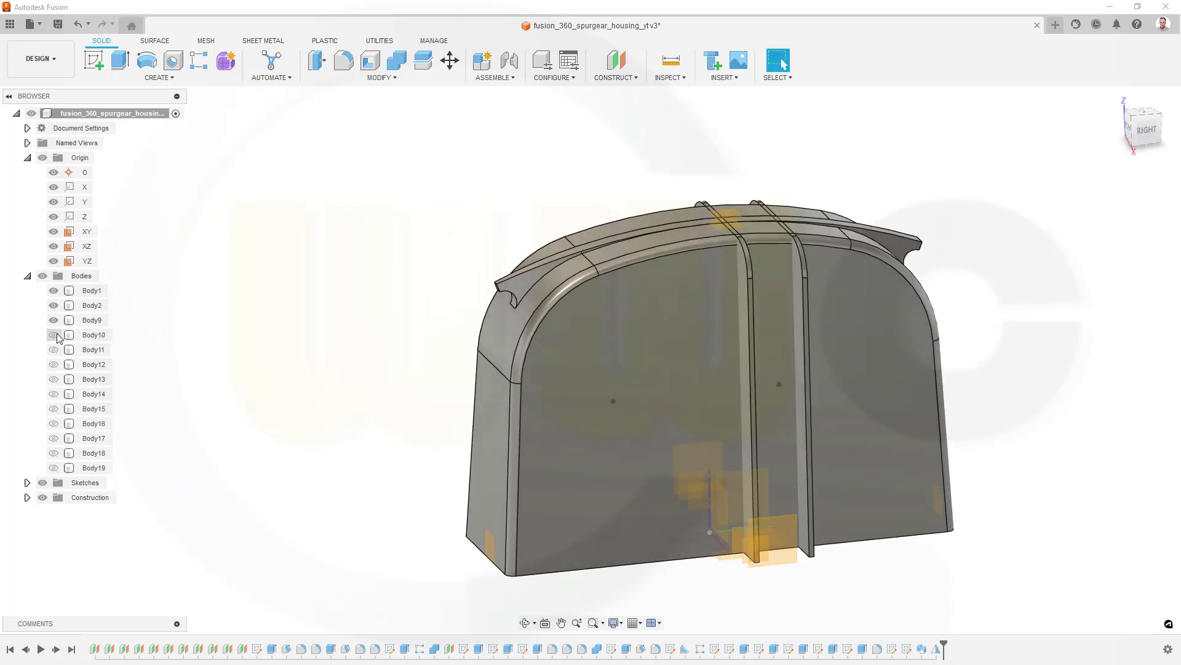
{"action": "left_click", "coordinate": [54, 334]}
{"action": "left_click", "coordinate": [53, 350]}
{"action": "left_click", "coordinate": [54, 364]}
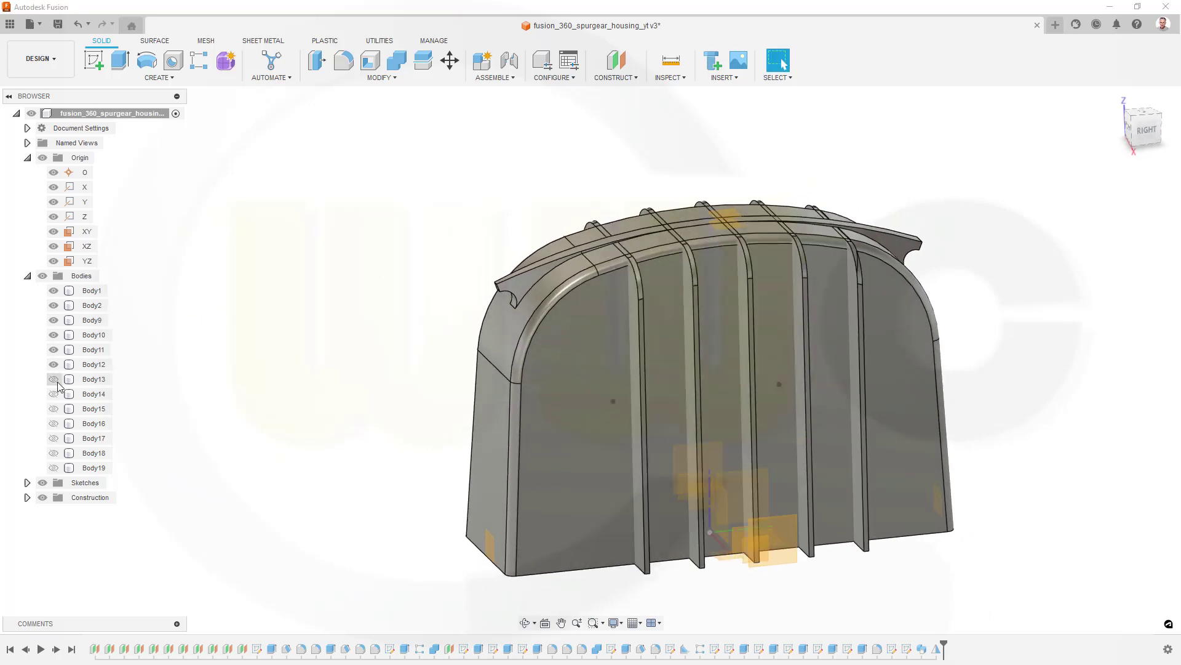
{"action": "left_click", "coordinate": [53, 379]}
{"action": "left_click", "coordinate": [53, 394]}
{"action": "left_click", "coordinate": [54, 409]}
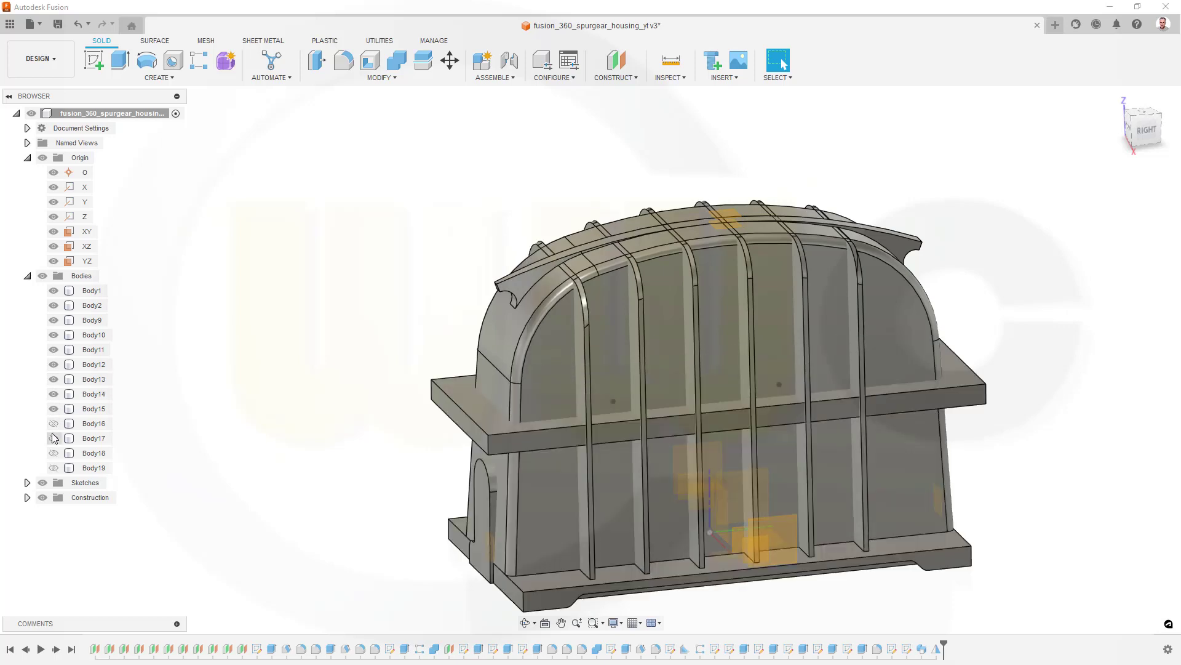
{"action": "left_click", "coordinate": [54, 423]}
{"action": "left_click", "coordinate": [53, 439]}
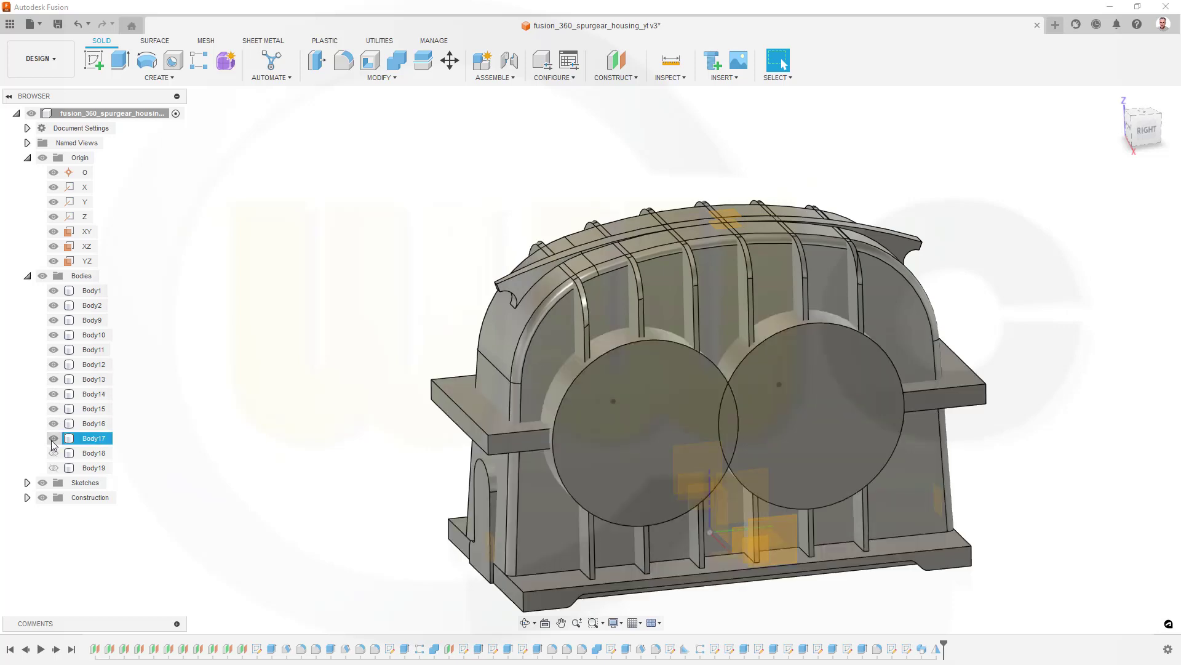
{"action": "left_click", "coordinate": [54, 454]}
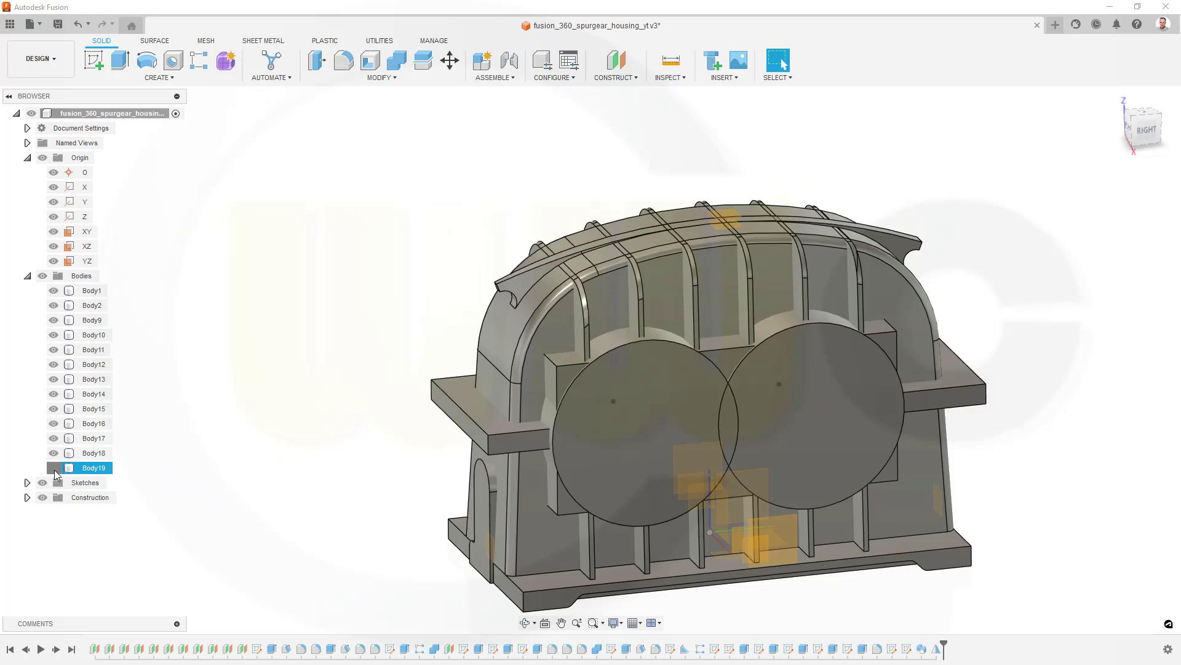
{"action": "left_click", "coordinate": [54, 468]}
{"action": "mouse_move", "coordinate": [268, 404]}
{"action": "middle_mouse_down", "text": "shift"}
{"action": "mouse_move", "coordinate": [283, 372]}
{"action": "mouse_move", "coordinate": [330, 377]}
{"action": "mouse_move", "coordinate": [263, 384]}
{"action": "mouse_move", "coordinate": [322, 378]}
{"action": "mouse_move", "coordinate": [331, 324]}
{"action": "mouse_move", "coordinate": [286, 397]}
{"action": "middle_mouse_up", "text": "shift"}
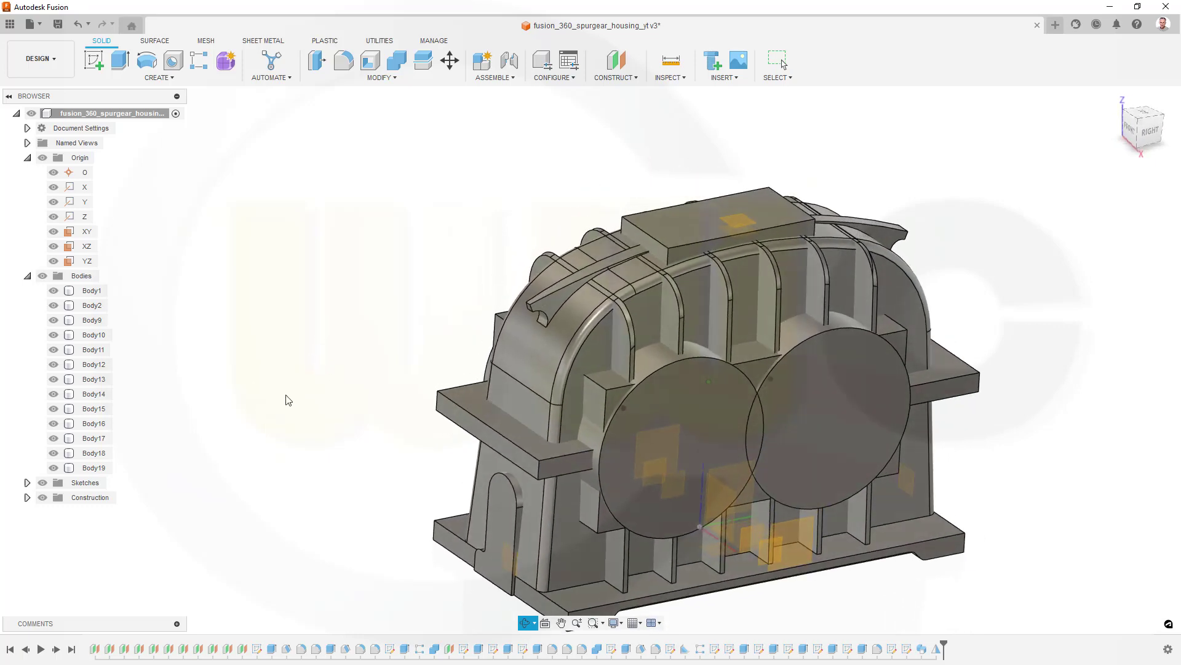